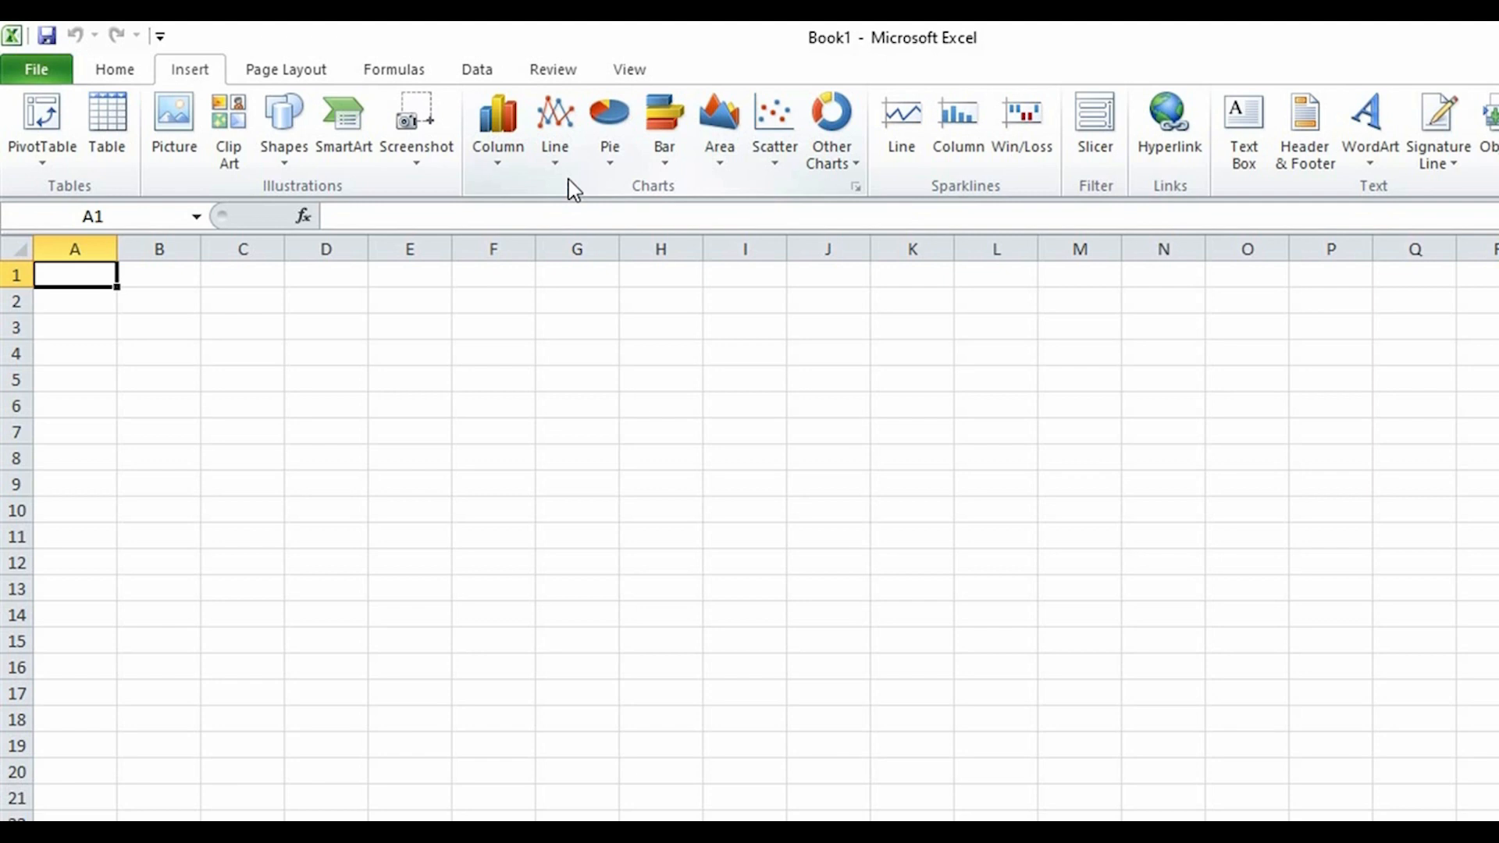
# Open the Assignments workbook and bring the result table on its Result Sheet into view.
pyautogui.click(36, 70)
pyautogui.click(284, 201)
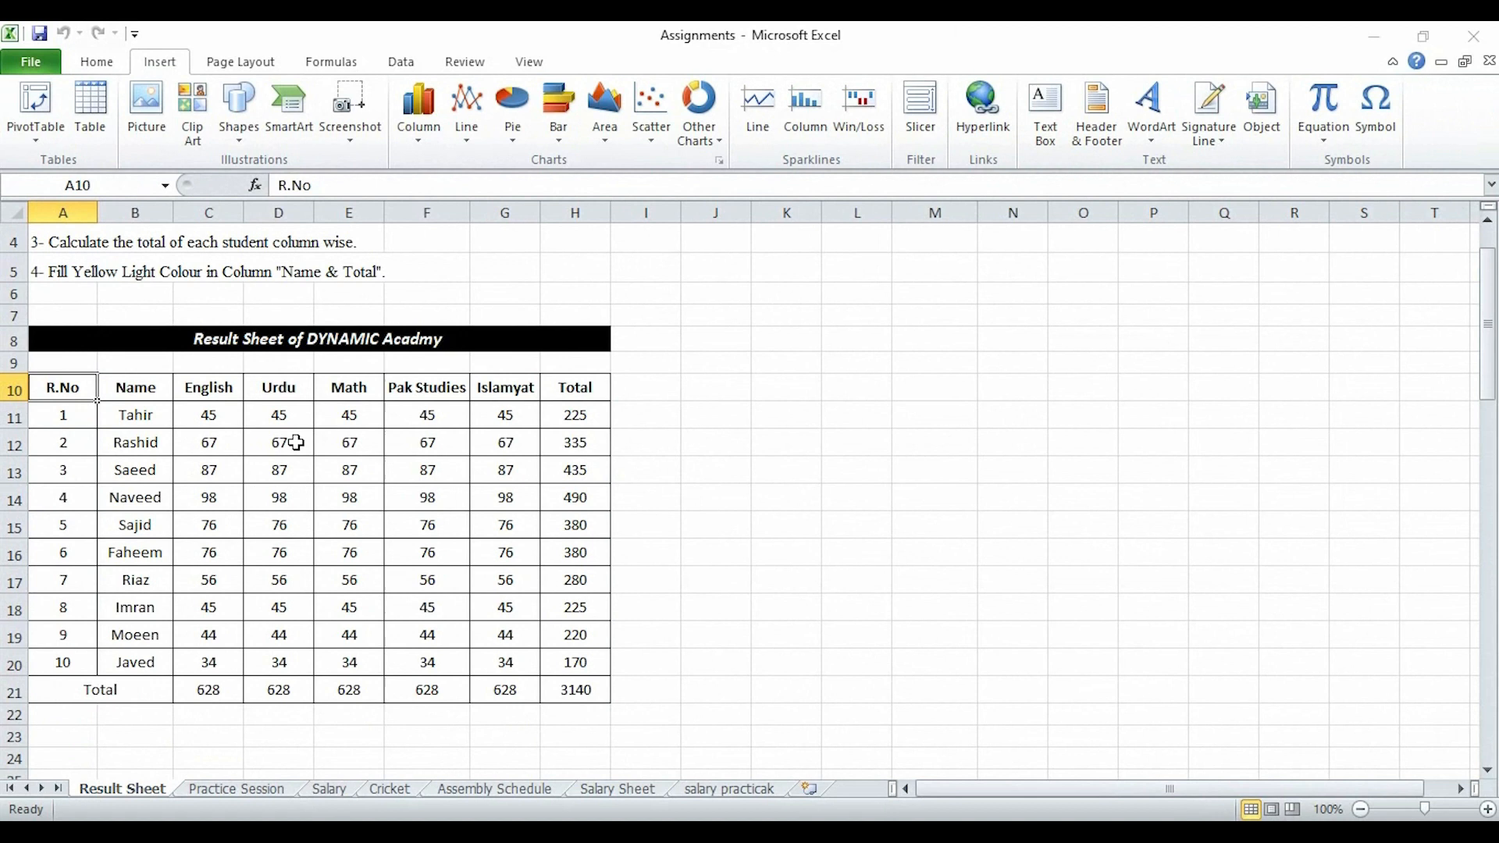
pyautogui.scroll(1, 296, 442)
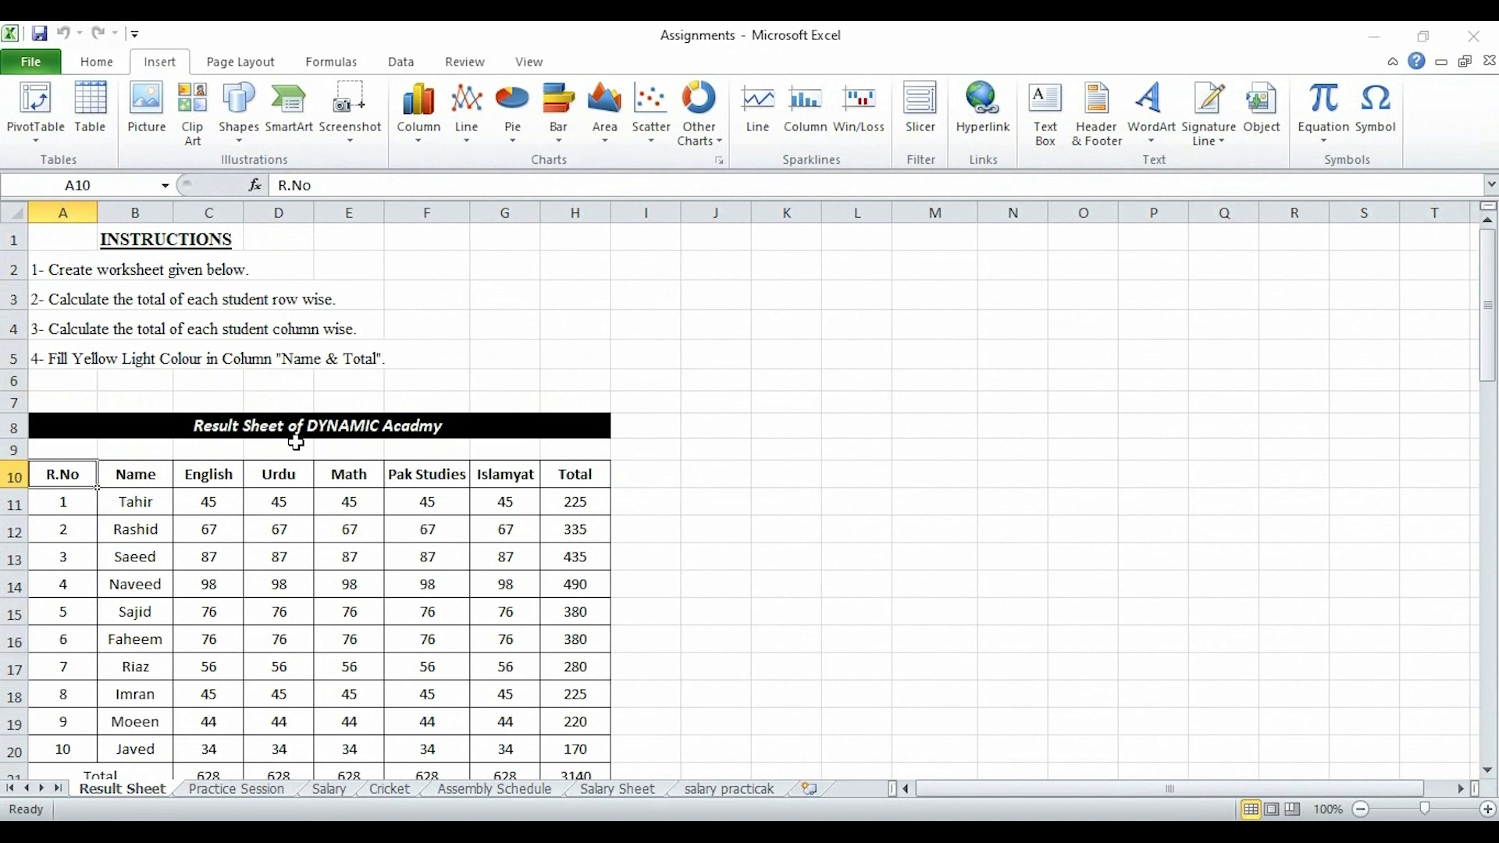
pyautogui.scroll(-1, 283, 508)
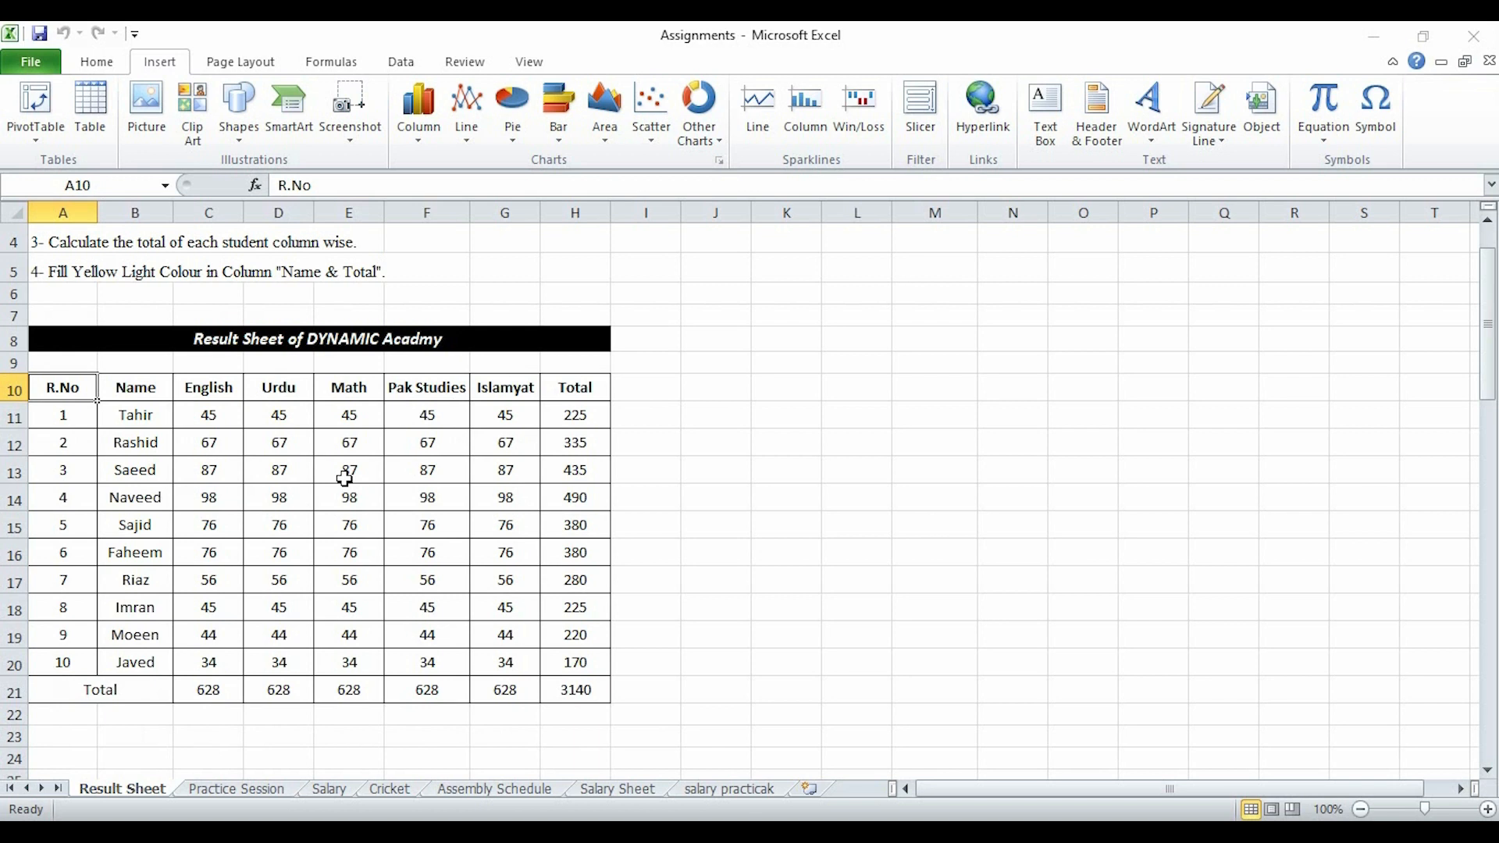
# Launch a second Excel window with a blank workbook by running the command excel.
pyautogui.press('super+r')
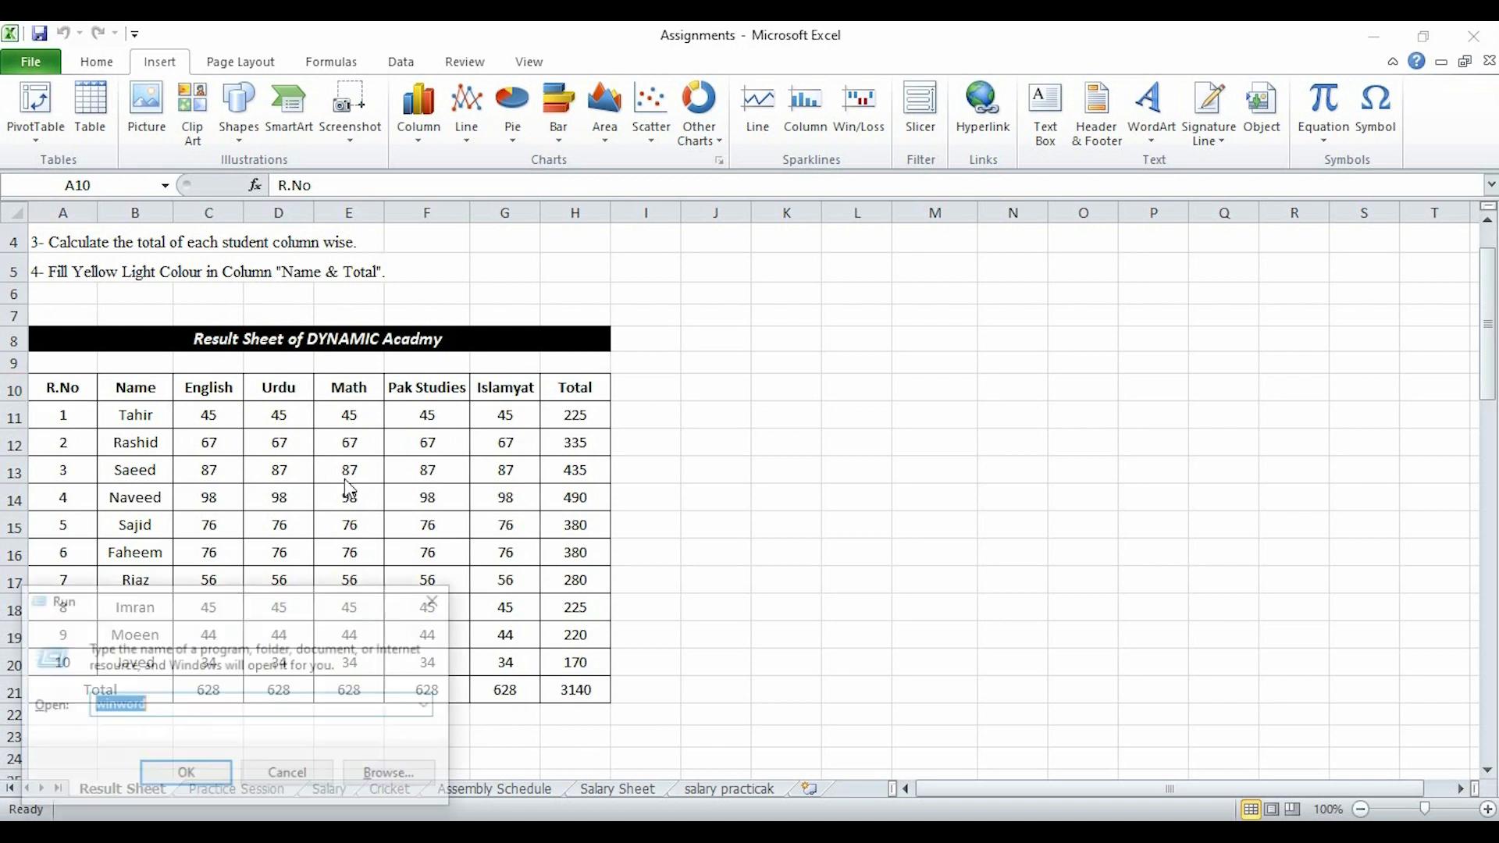
pyautogui.write('excel')
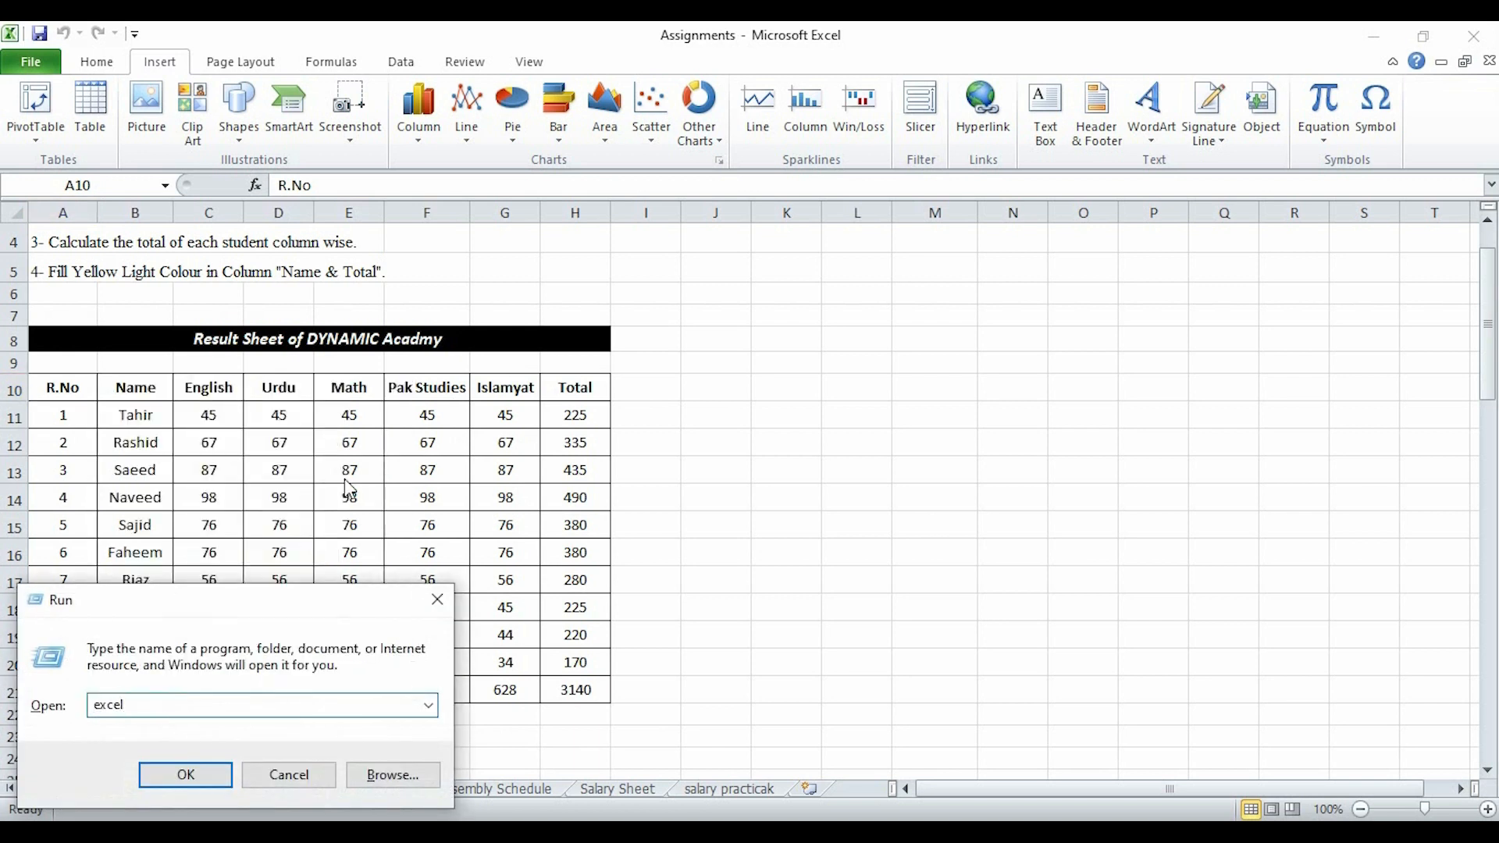
pyautogui.press('Return')
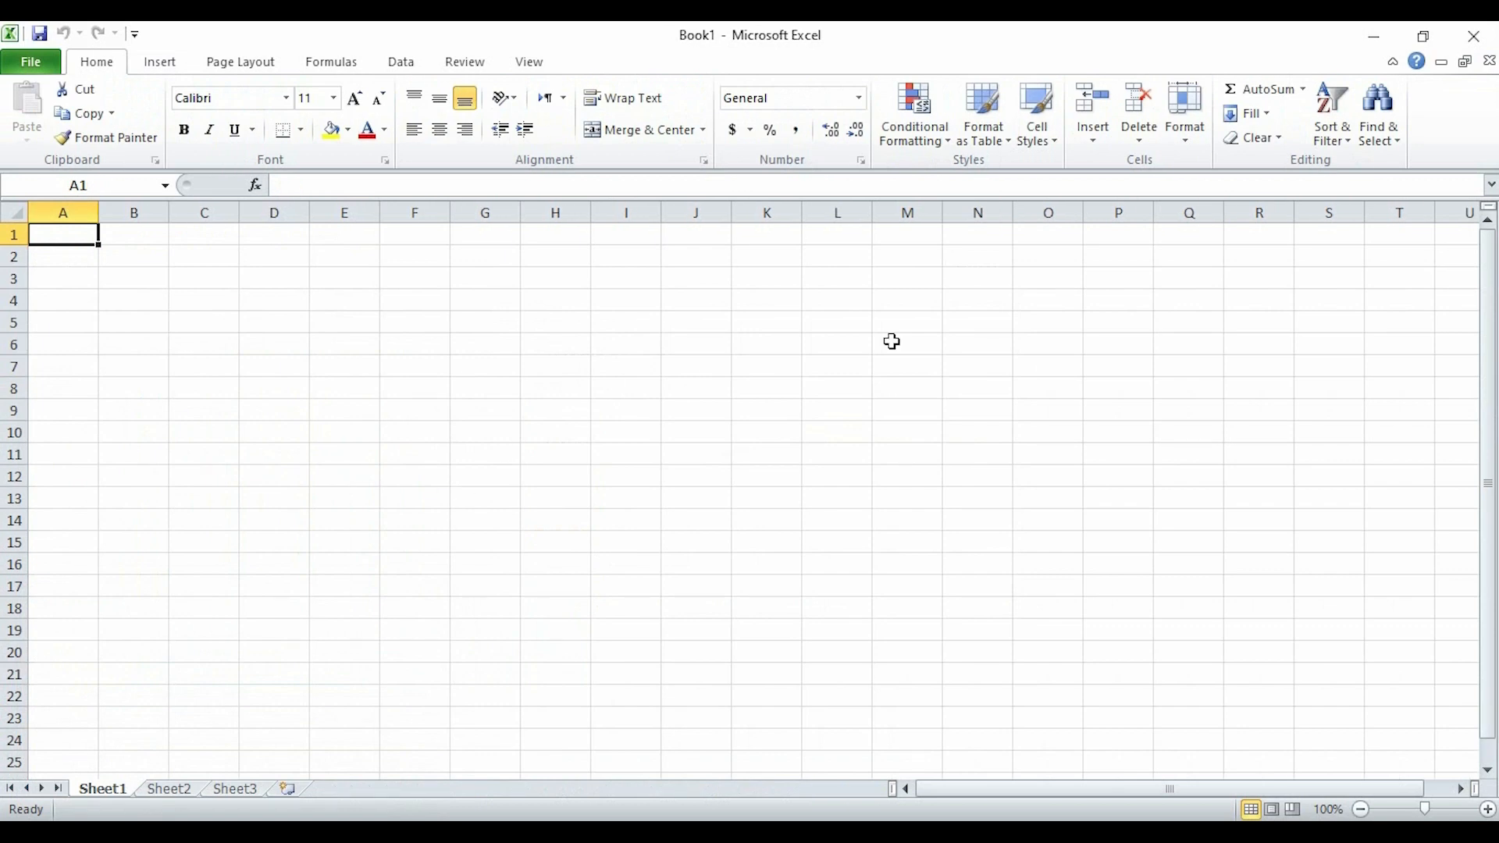
# Arrange the two workbooks side by side, with Assignments on the left half and Book1 on the right half.
pyautogui.press('super+Right')
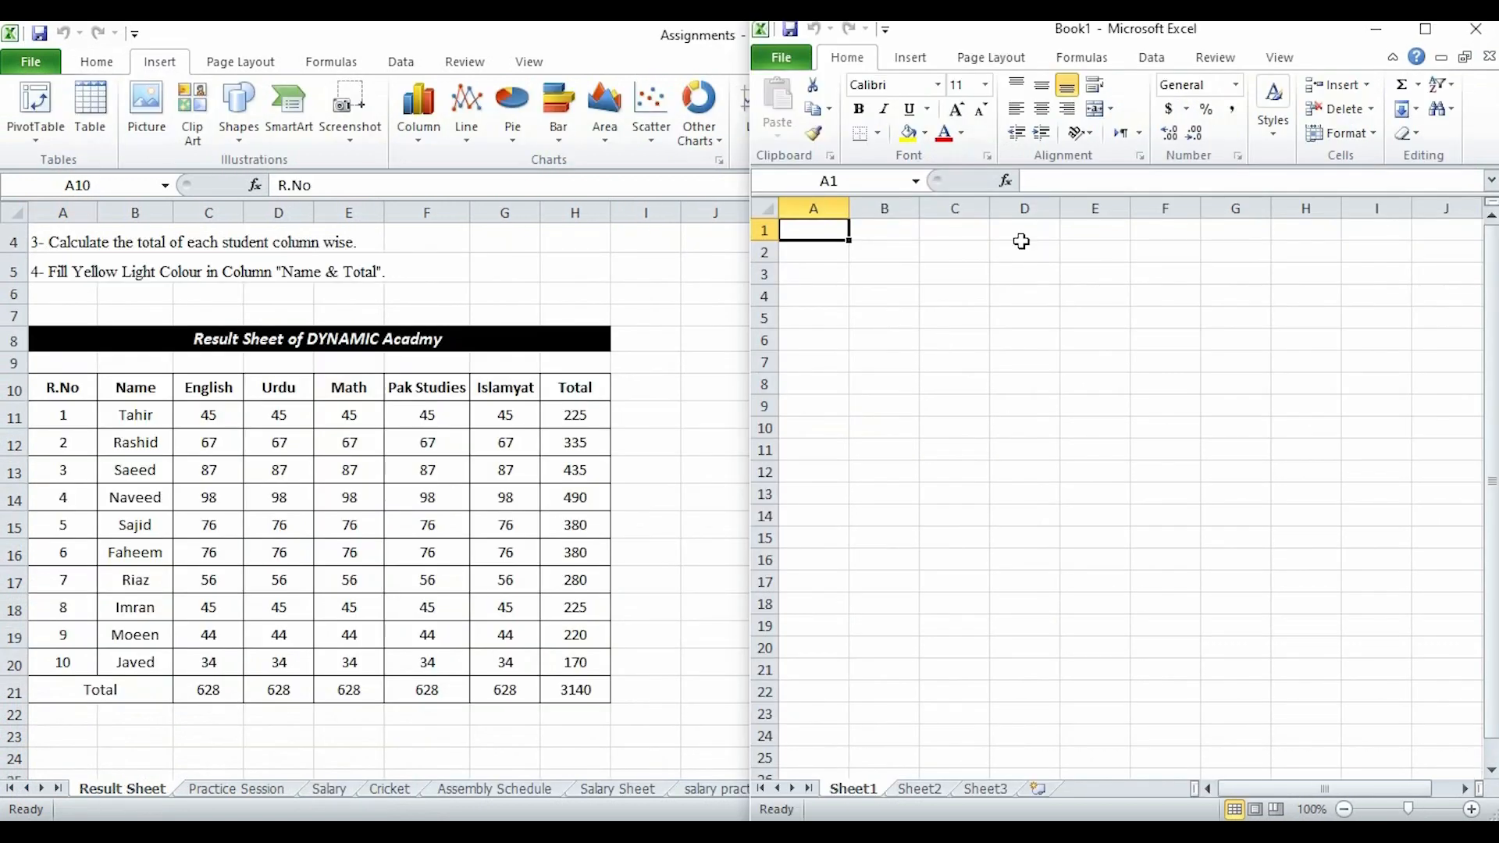
pyautogui.hotkey('alt', 'Tab')
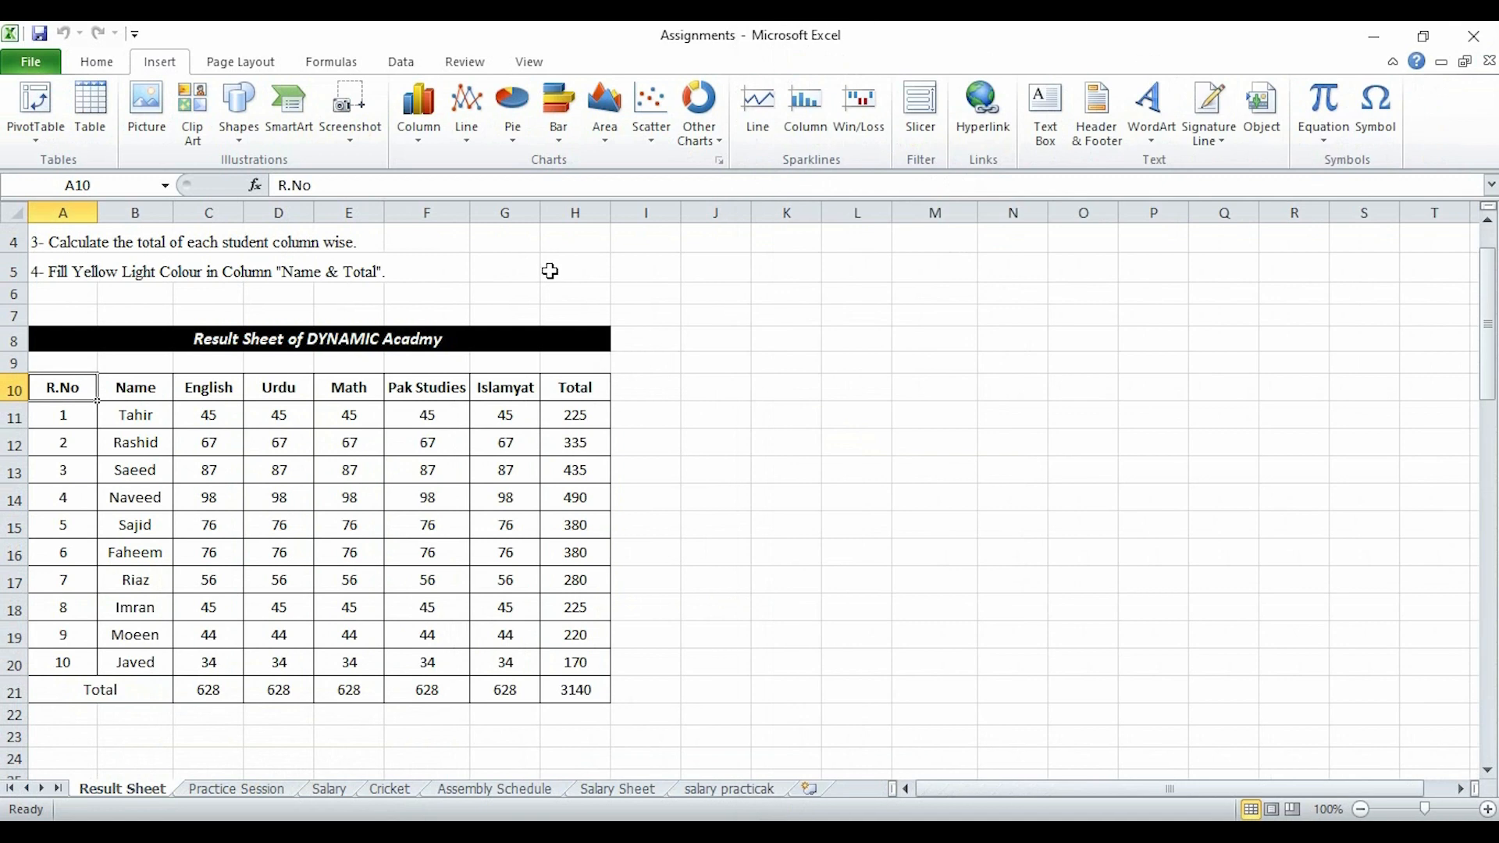
pyautogui.press('super+Left')
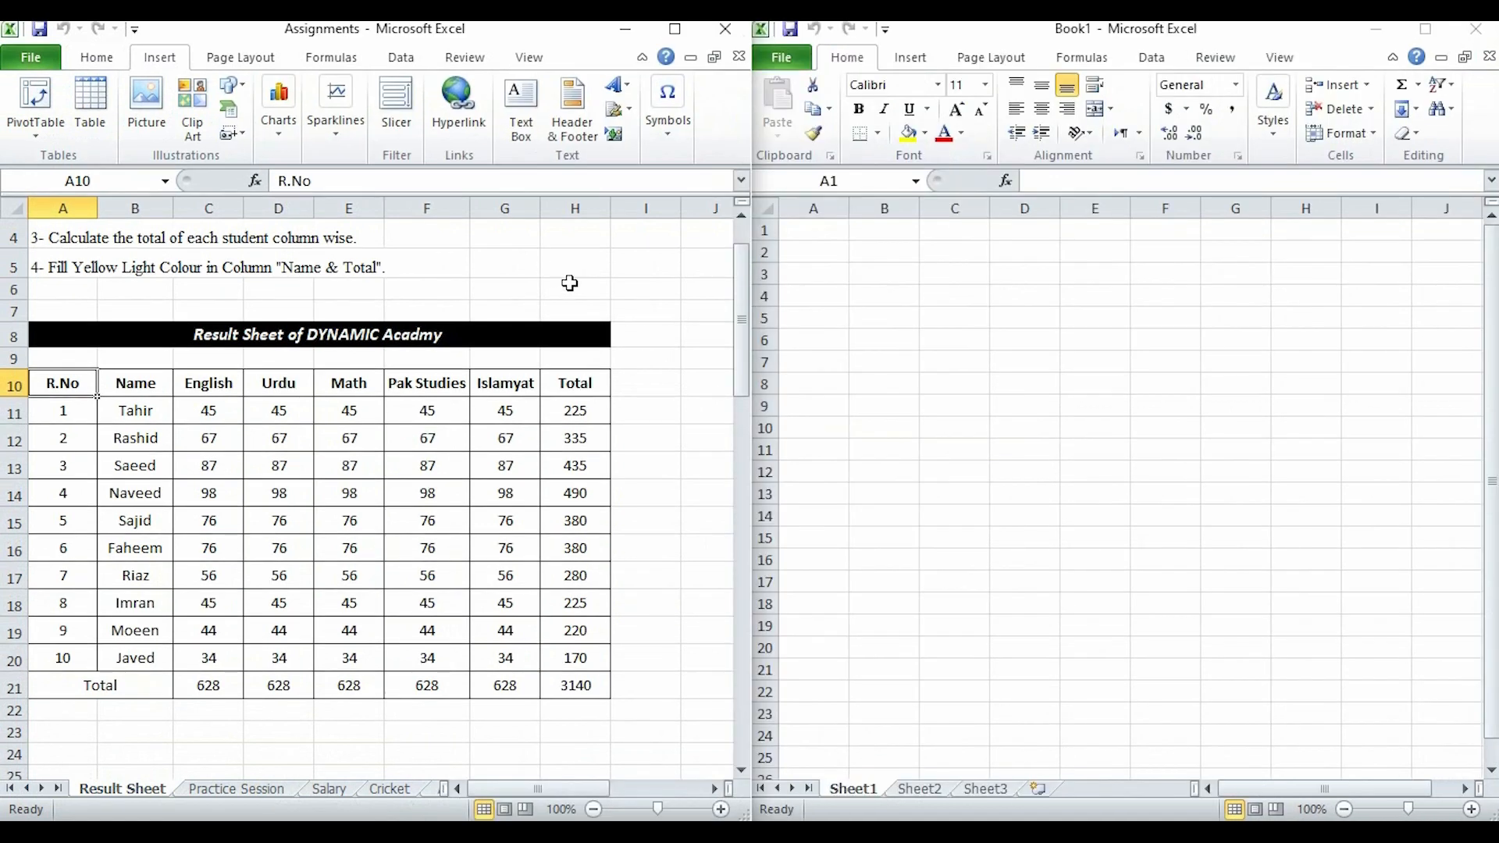
pyautogui.click(845, 368)
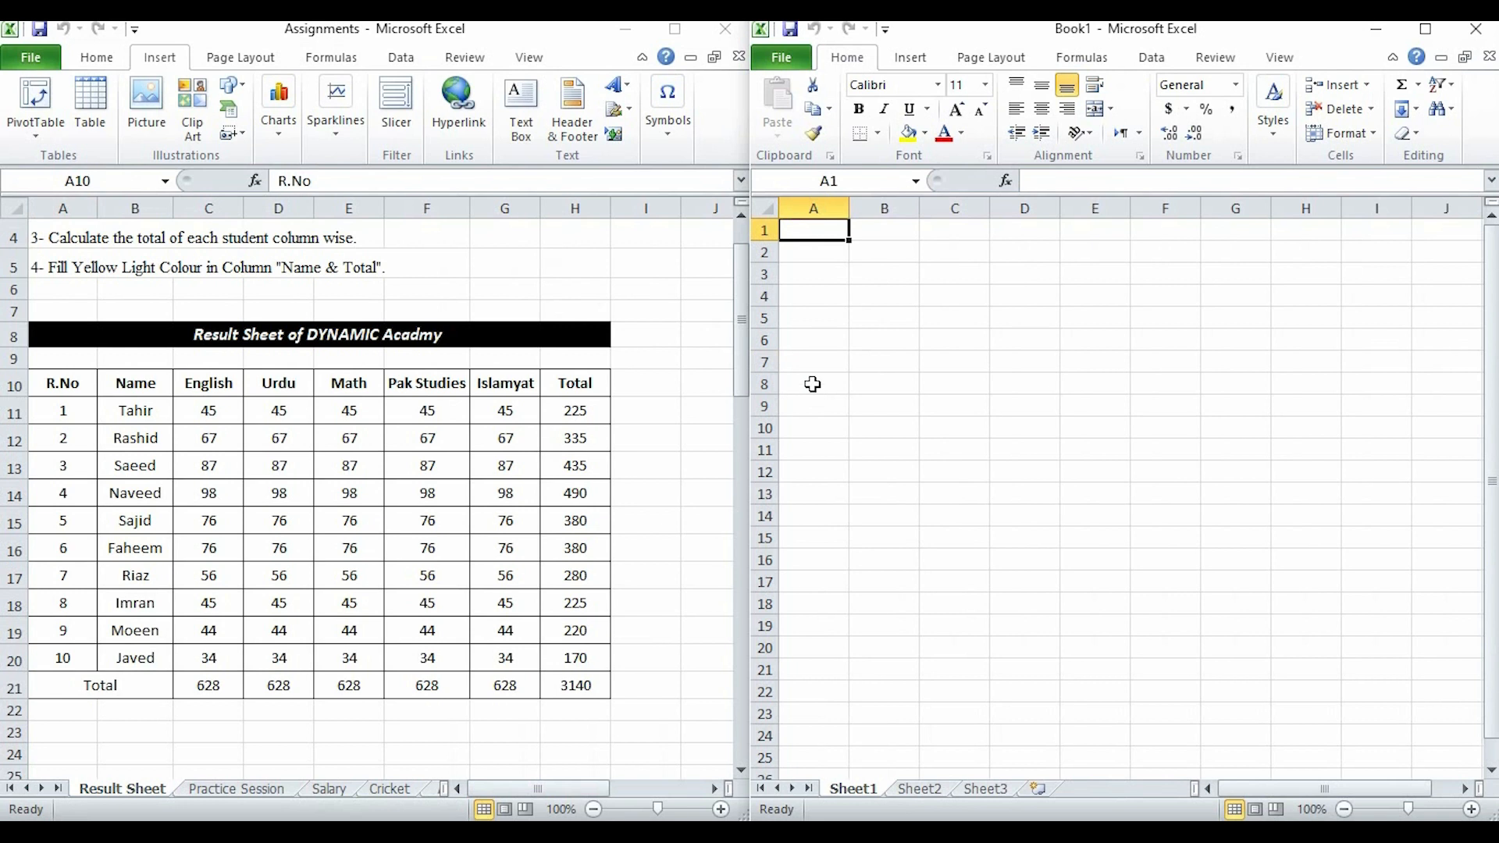
# Examine the instructions, title, headings and marks of the sample result table in the Assignments workbook.
pyautogui.click(409, 380)
pyautogui.scroll(1, 409, 380)
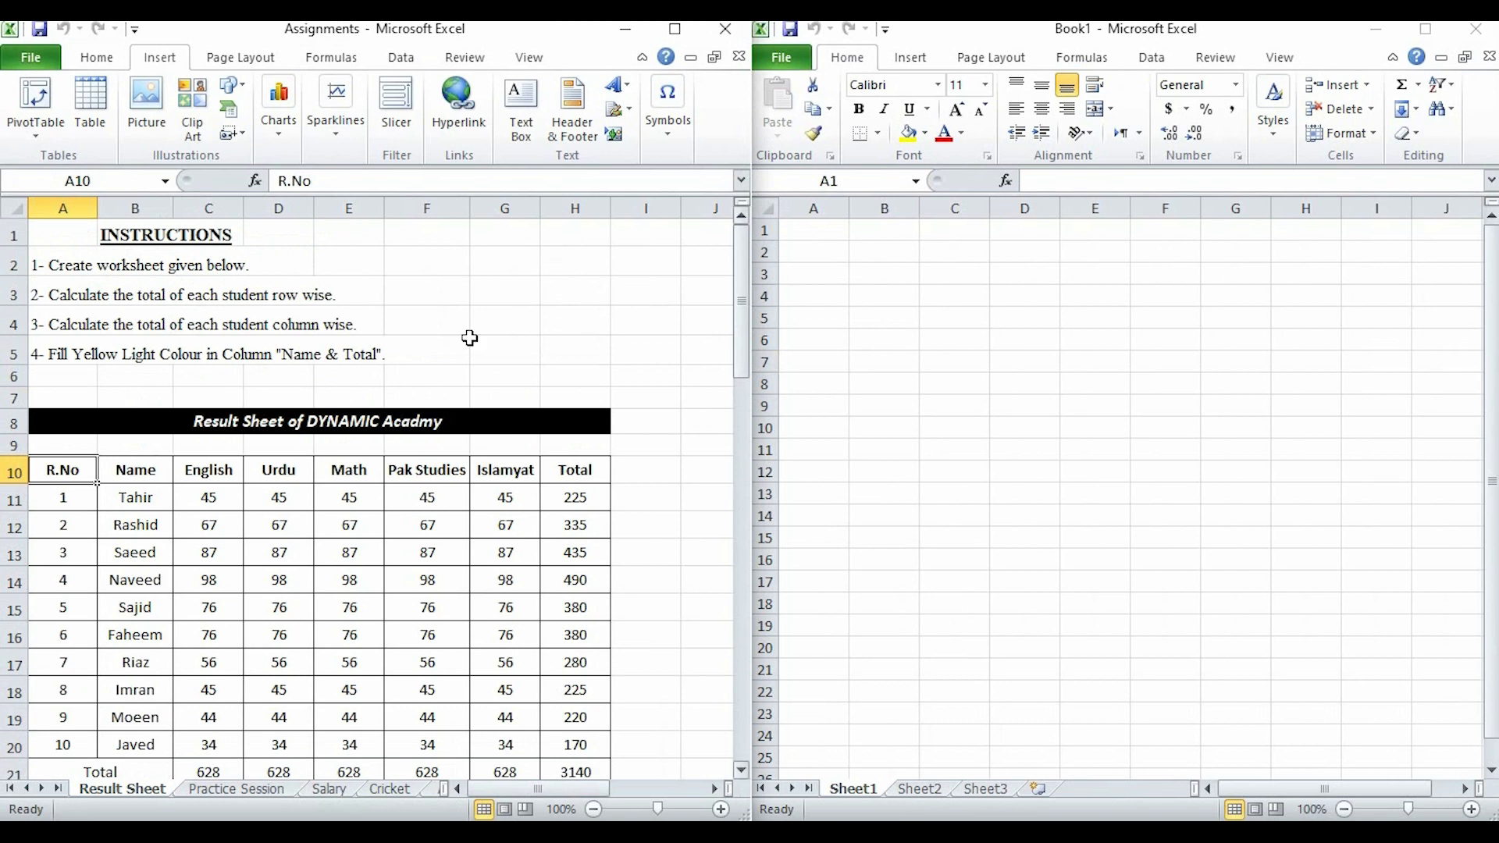
pyautogui.click(806, 228)
pyautogui.scroll(-2, 358, 476)
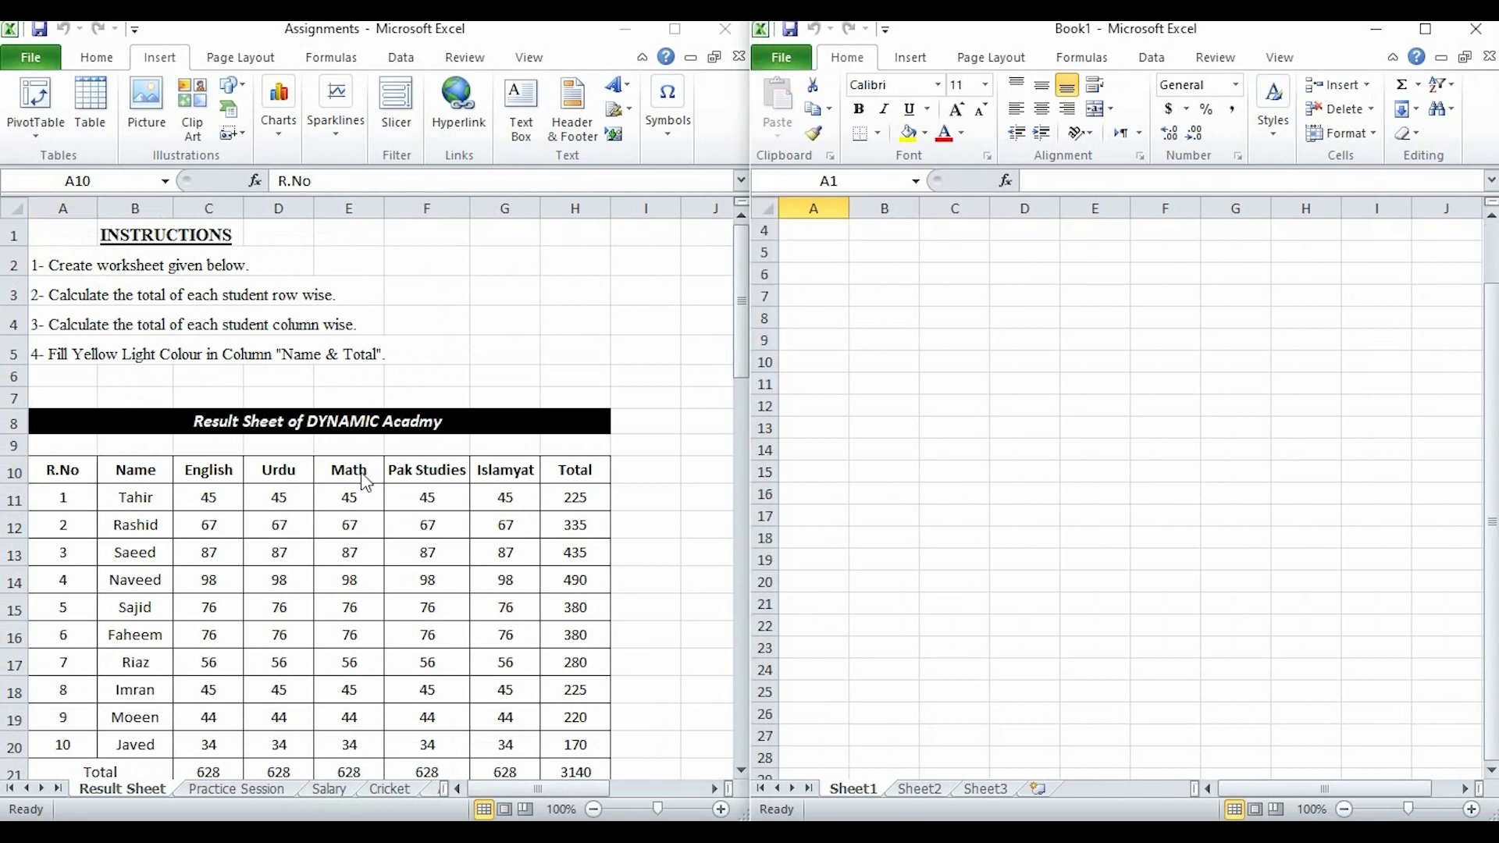
pyautogui.click(486, 461)
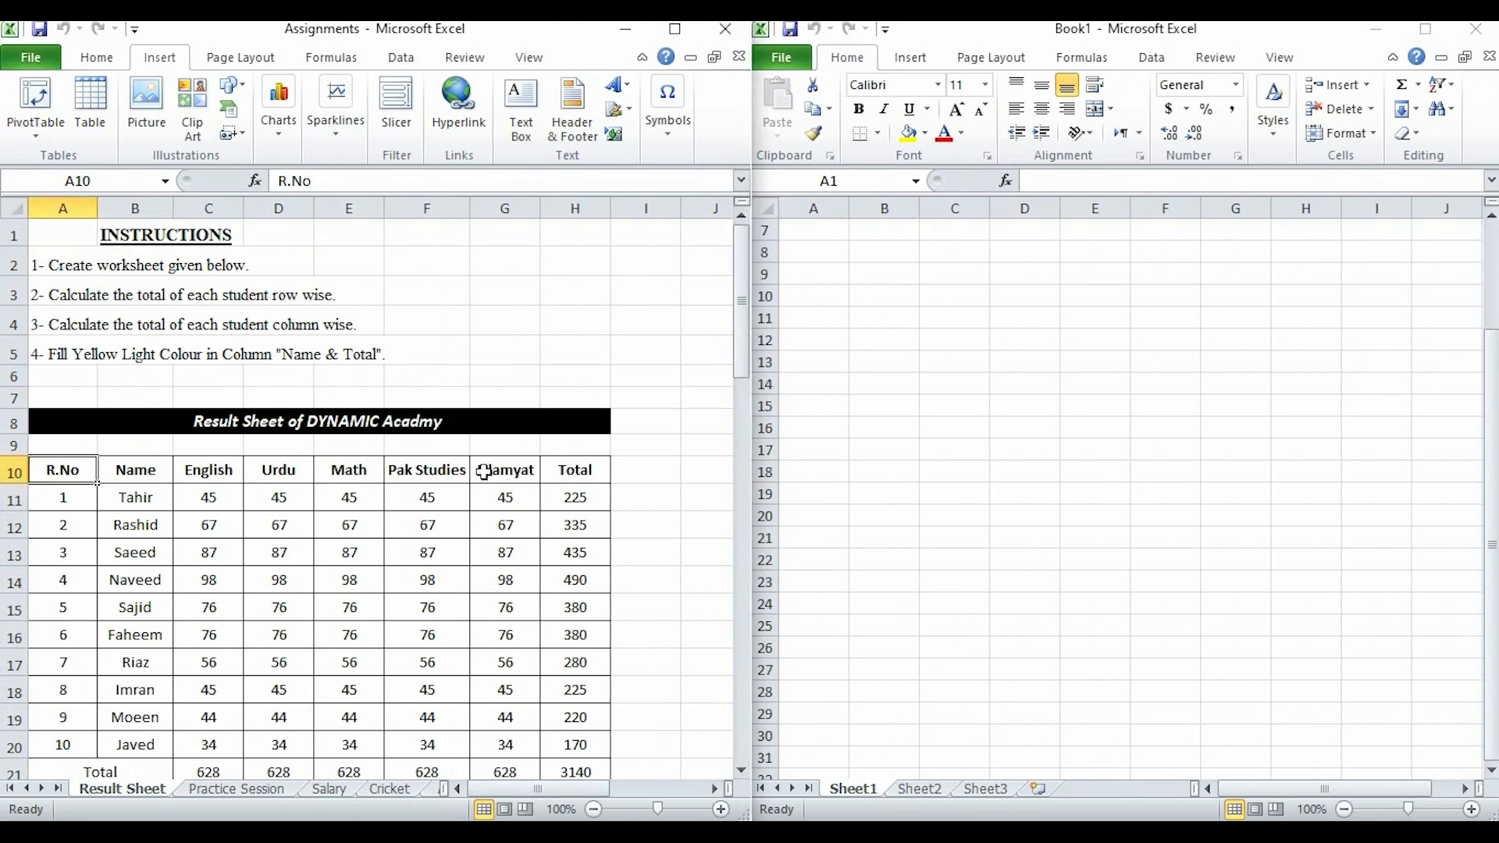
pyautogui.scroll(-2, 488, 468)
pyautogui.scroll(1, 437, 445)
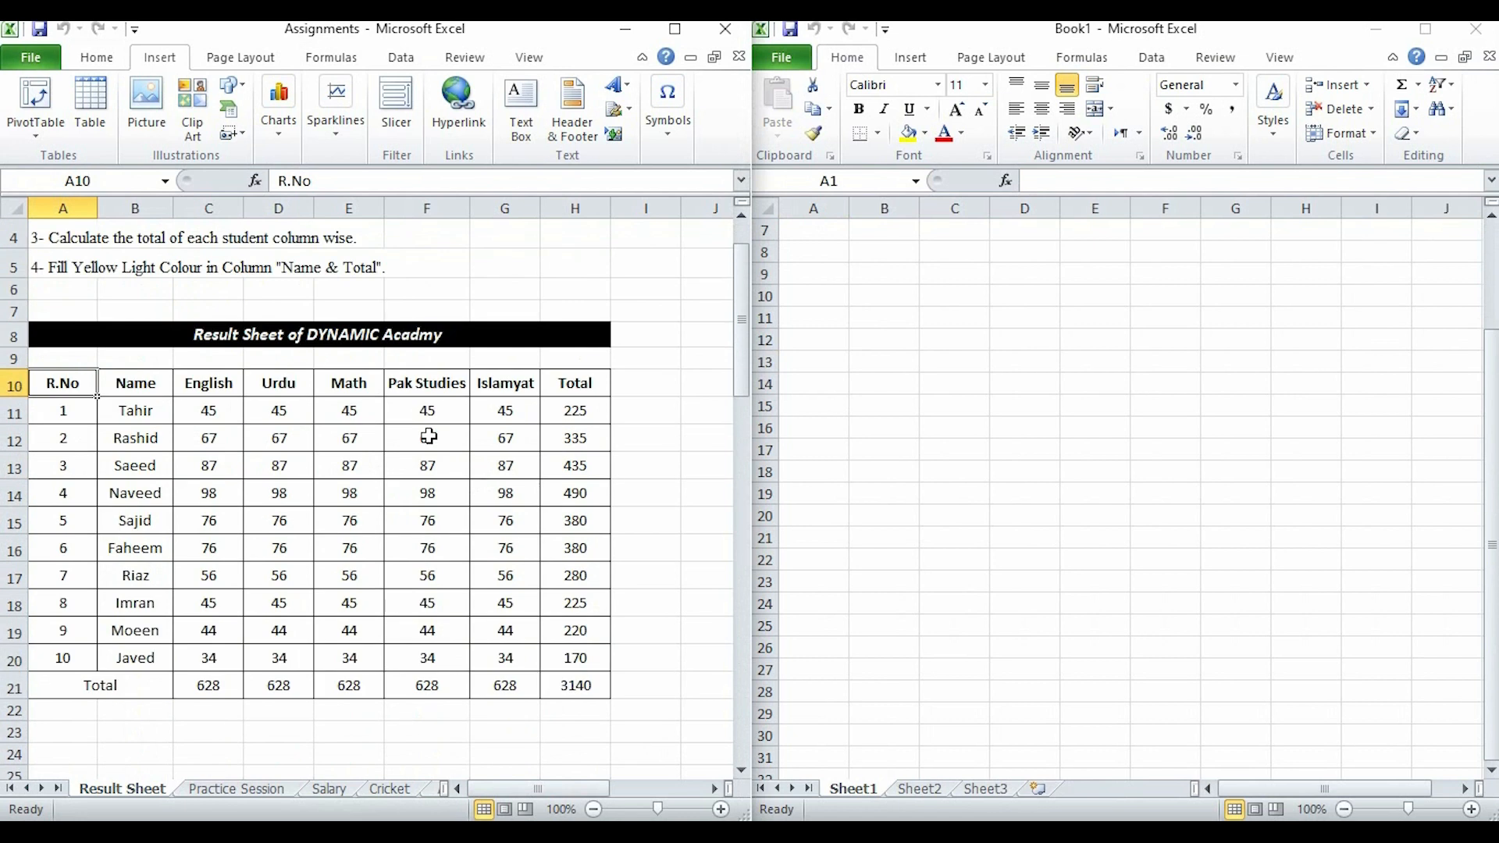
pyautogui.click(227, 334)
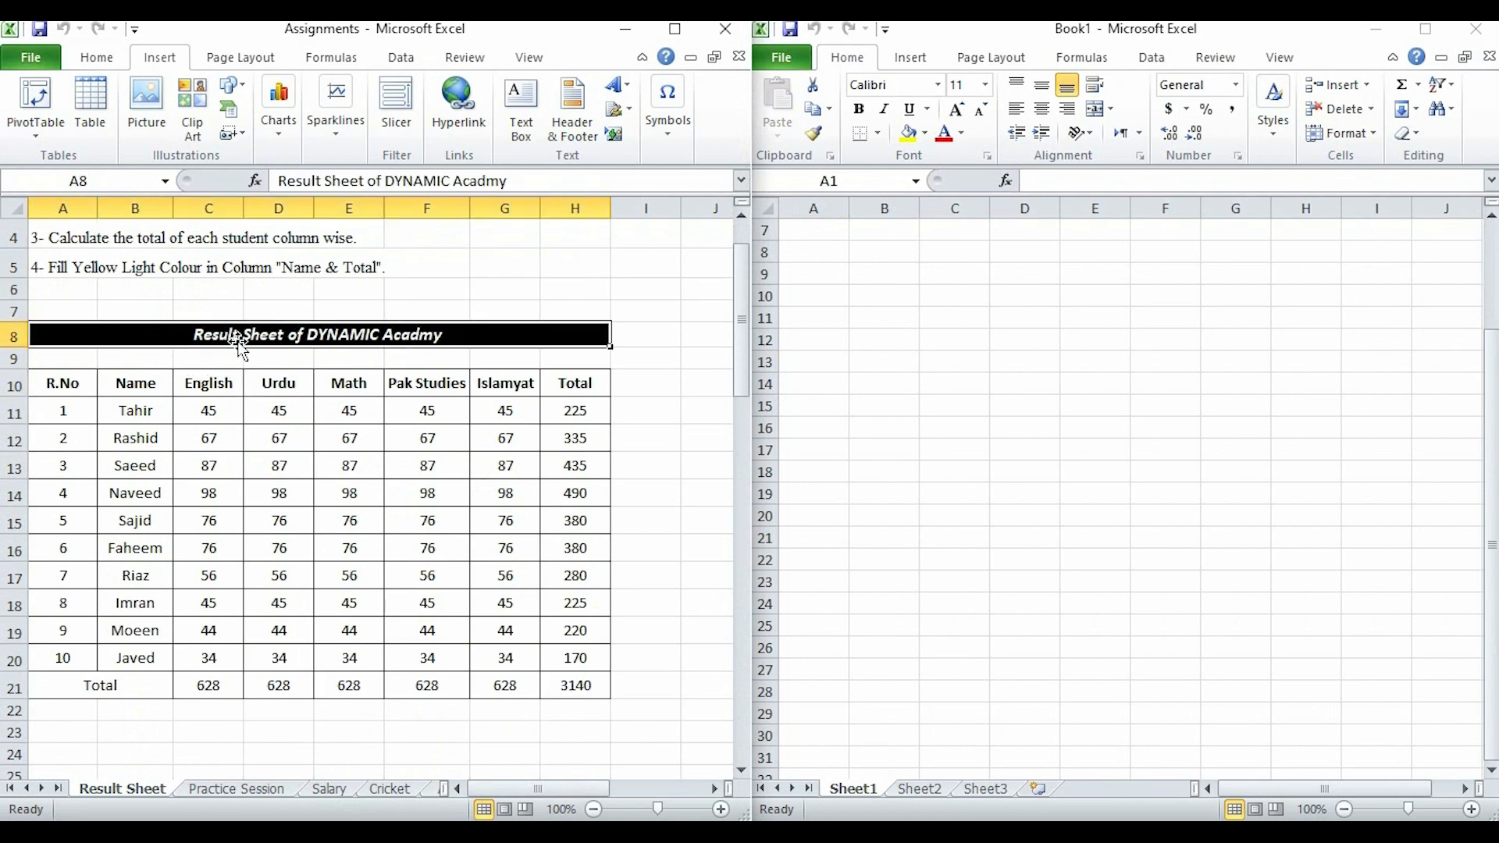
pyautogui.click(66, 384)
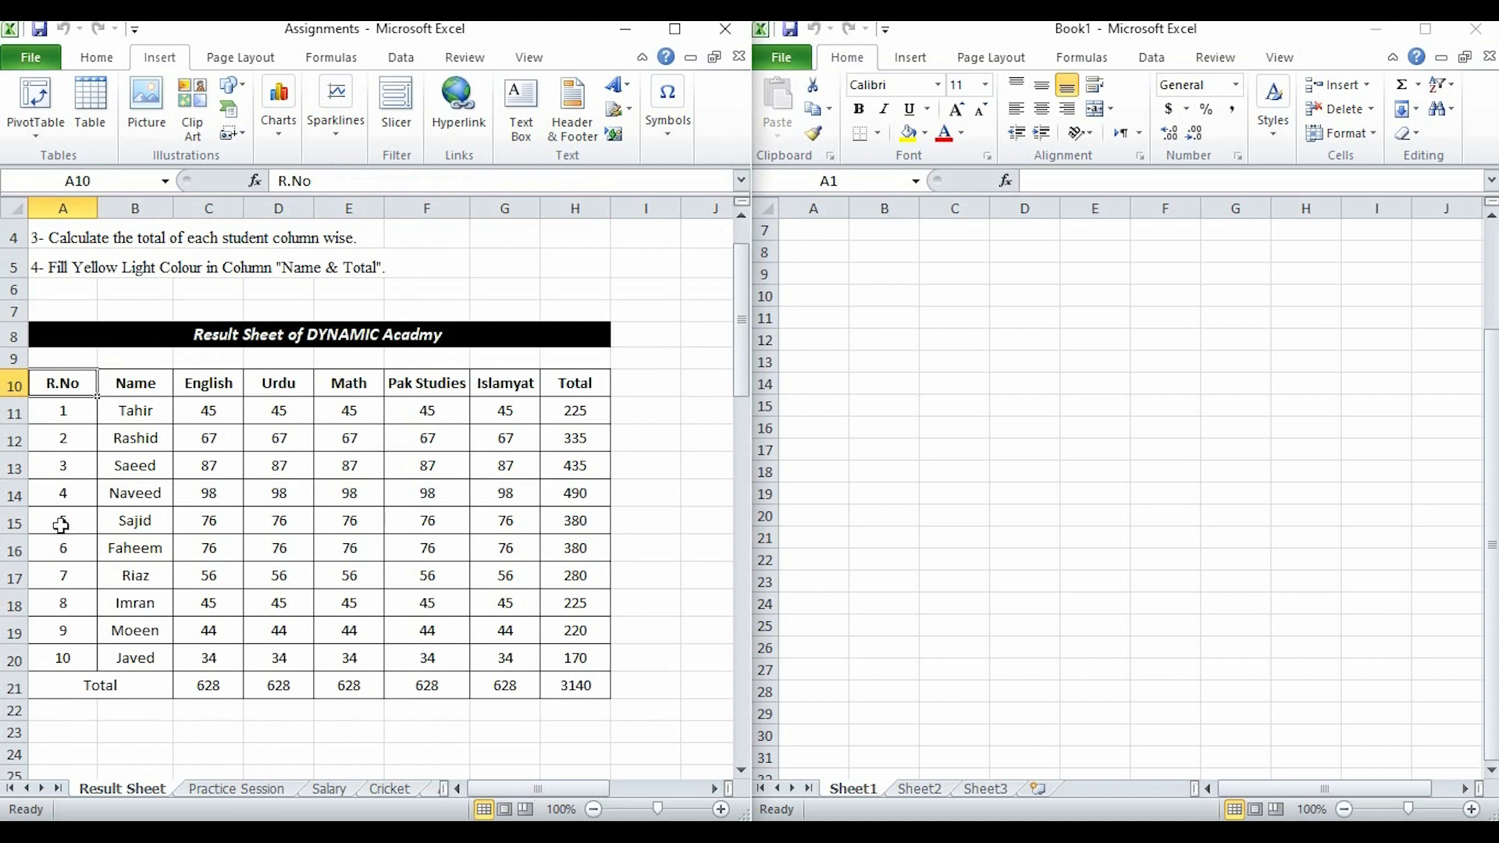
pyautogui.click(370, 441)
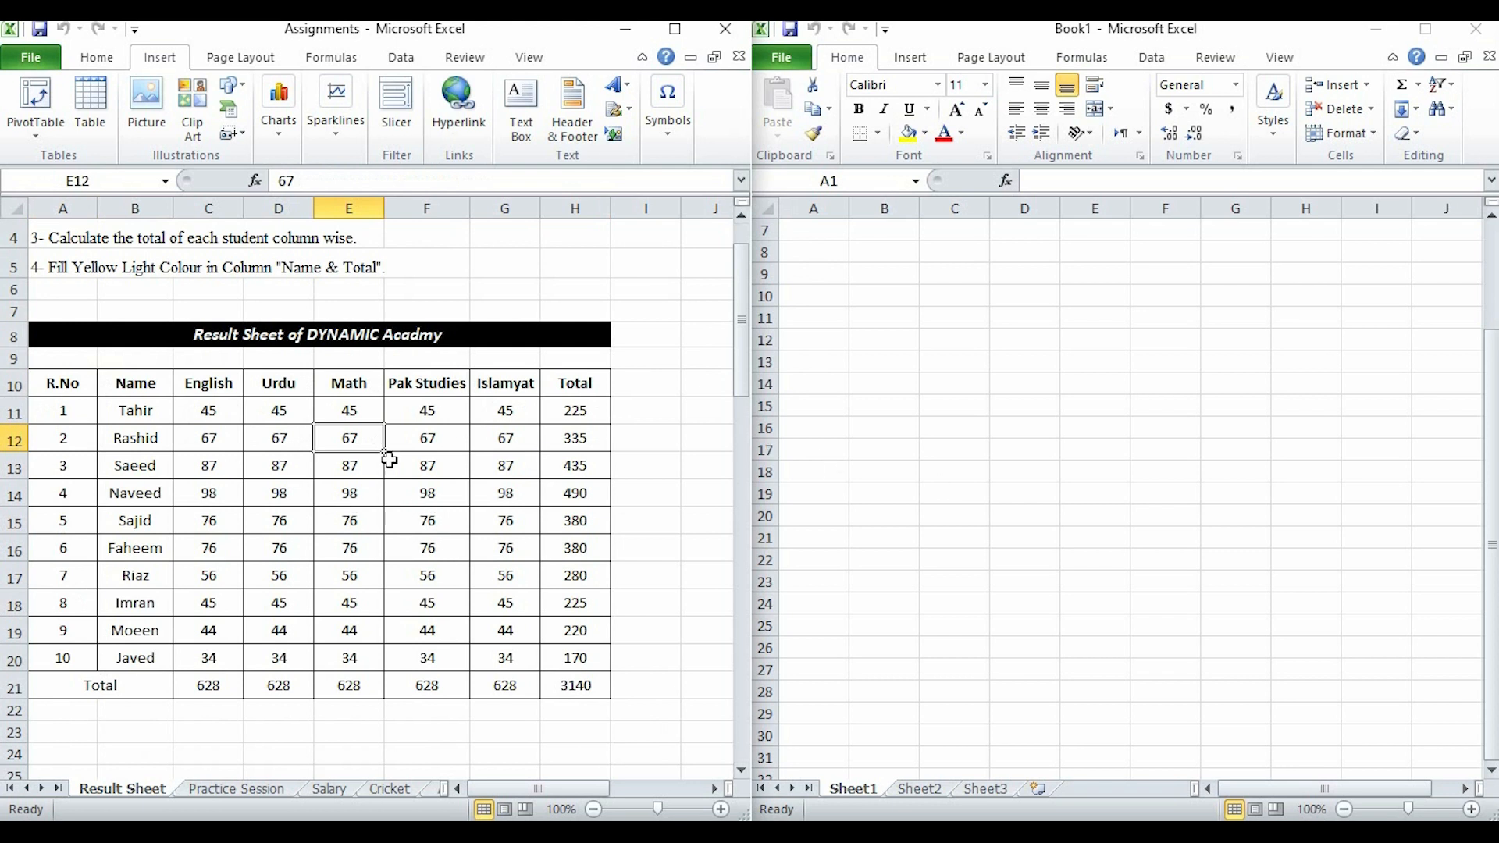
pyautogui.click(992, 433)
pyautogui.scroll(2, 912, 459)
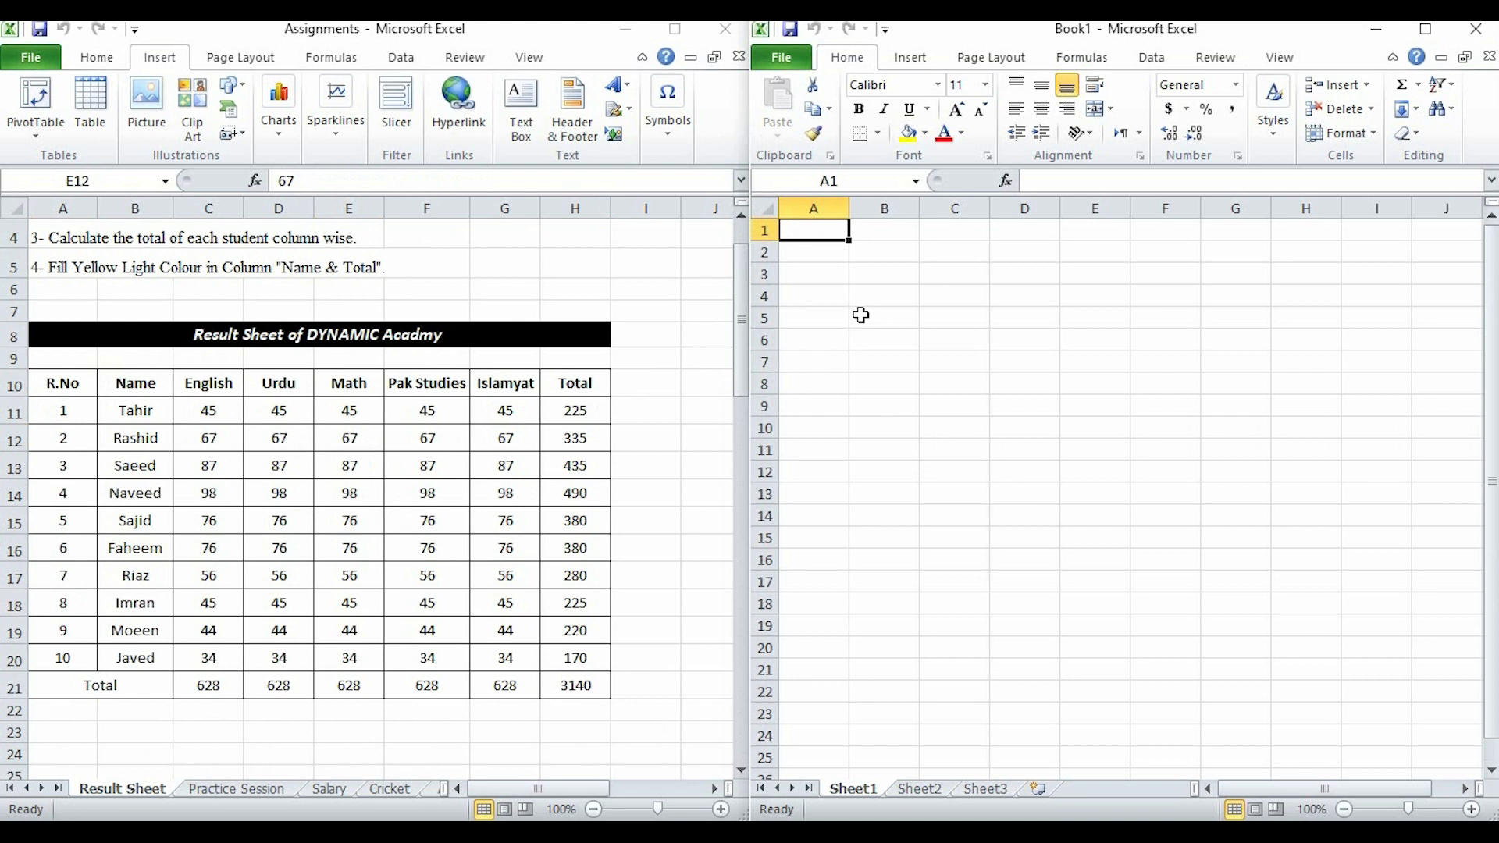
pyautogui.click(893, 280)
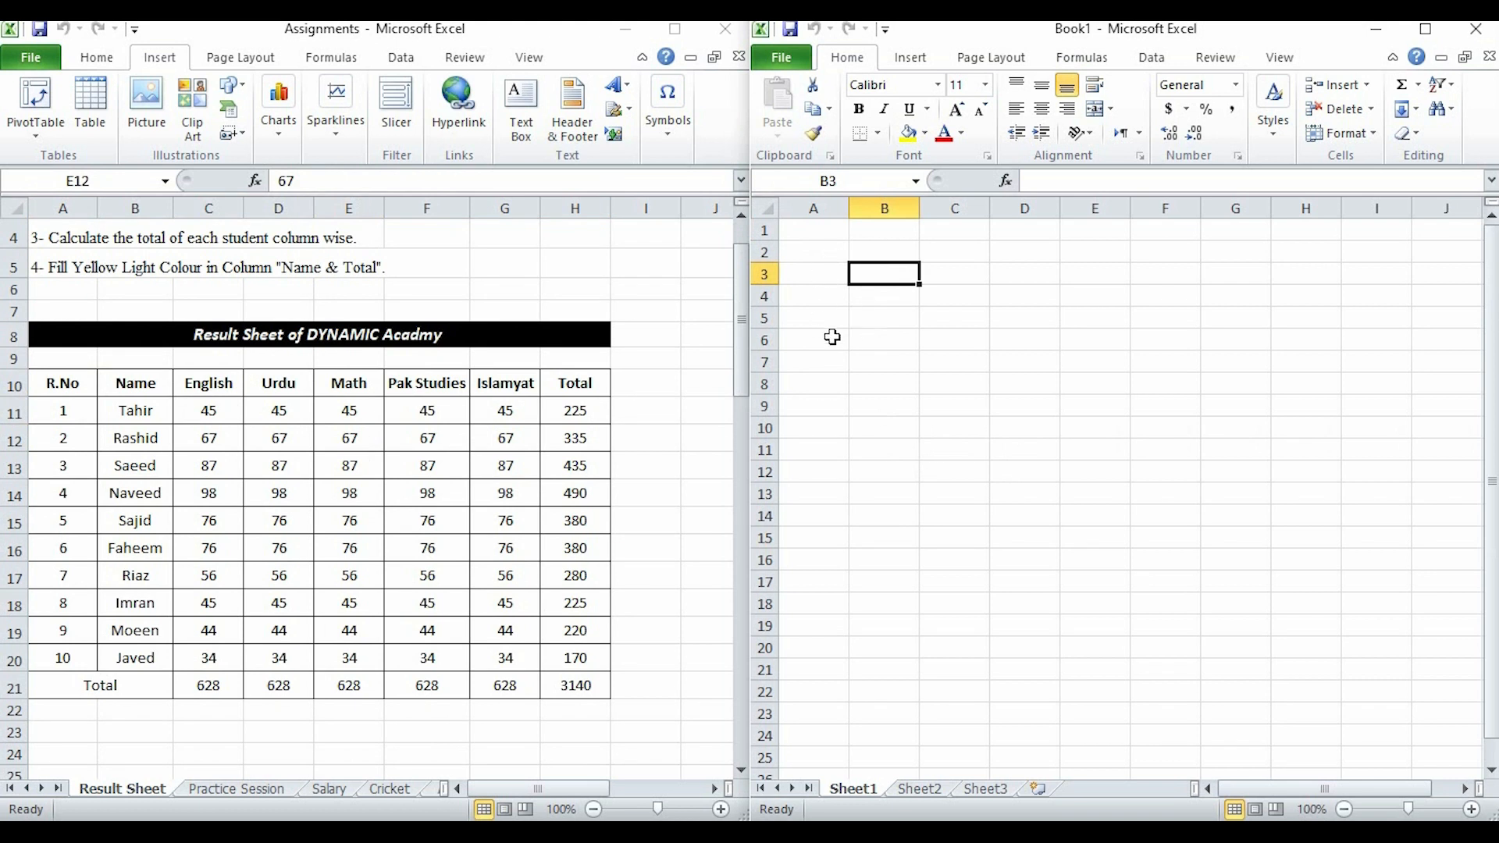
pyautogui.click(933, 298)
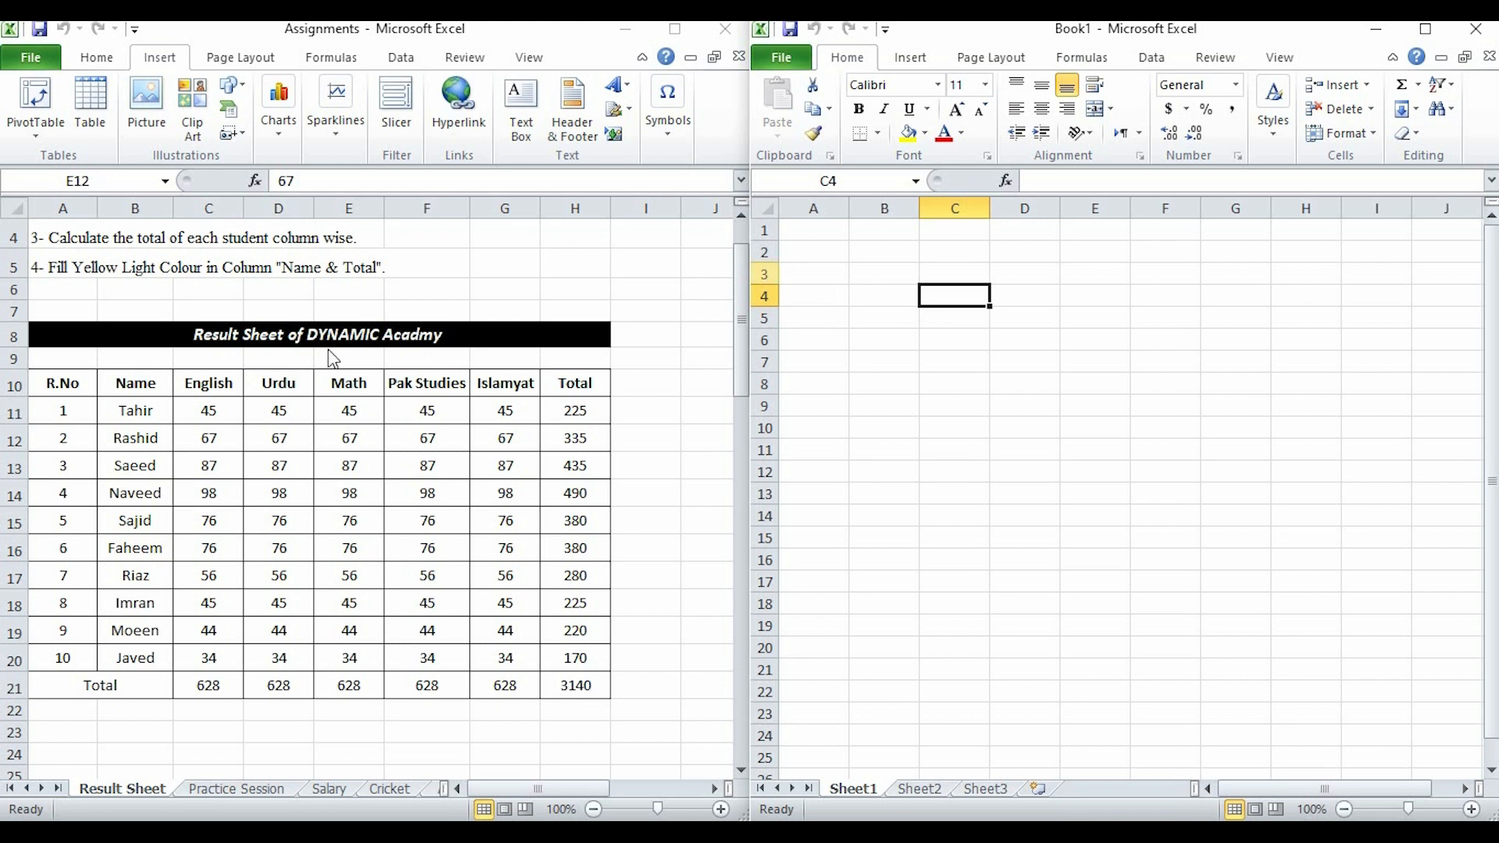
# Enter the sample table's title, Result Sheet of DYNAMIC Acadmy, in cell A1 of the blank workbook.
pyautogui.click(316, 336)
pyautogui.click(316, 336)
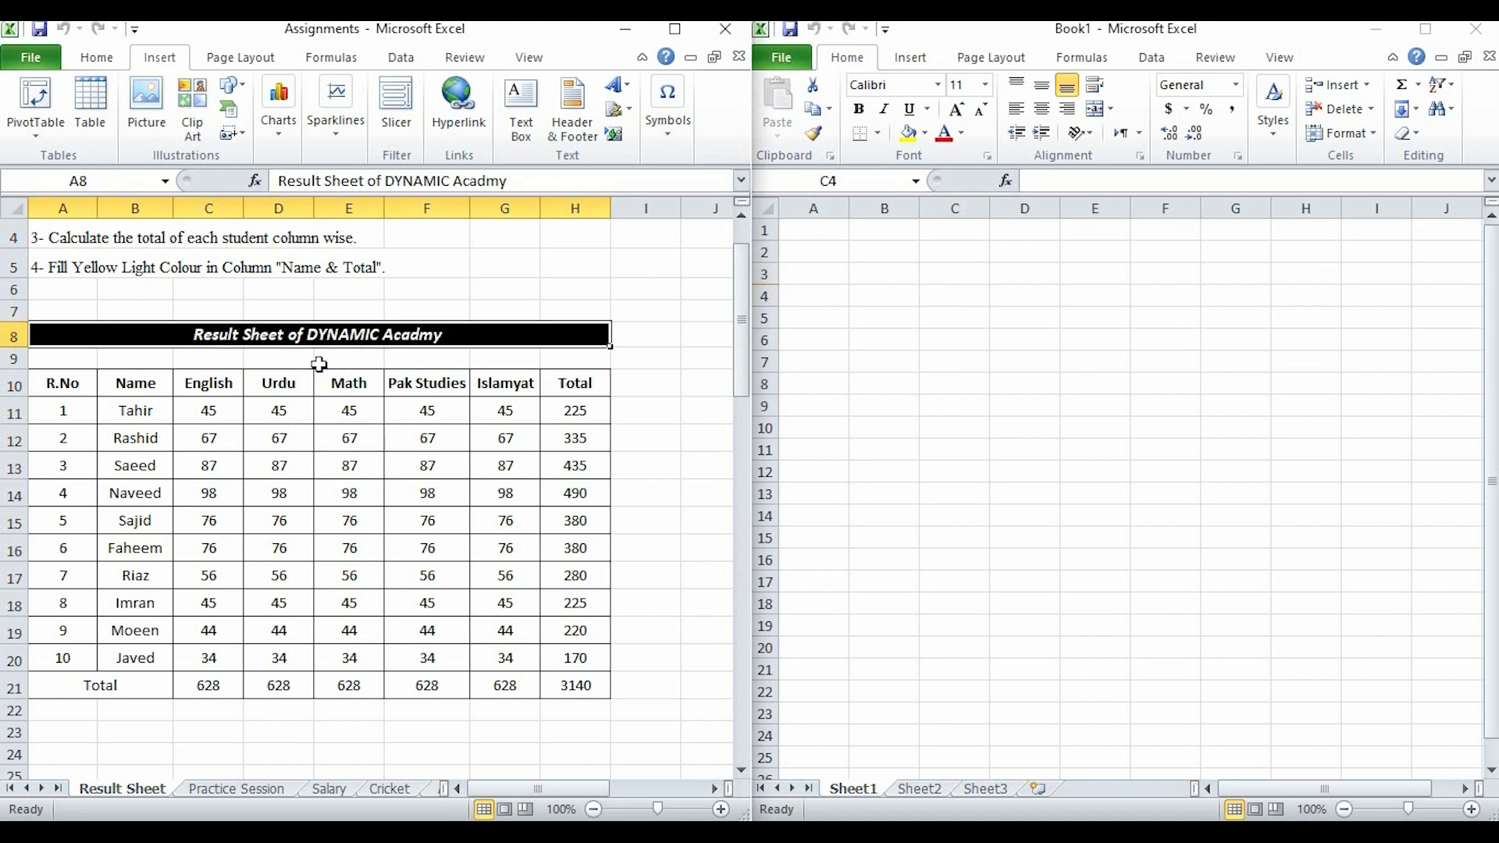
pyautogui.click(834, 234)
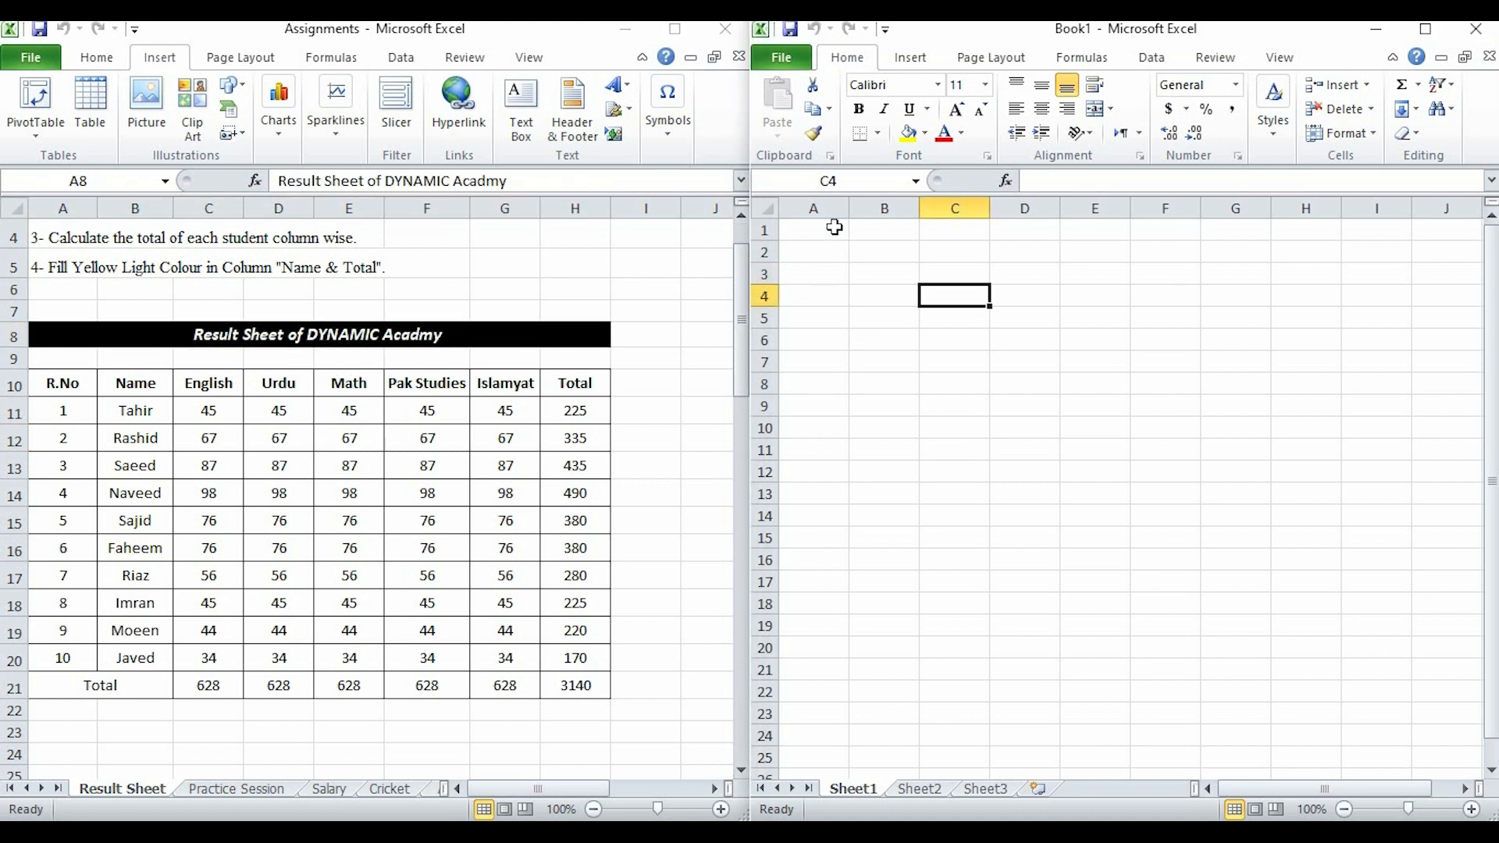
pyautogui.click(822, 228)
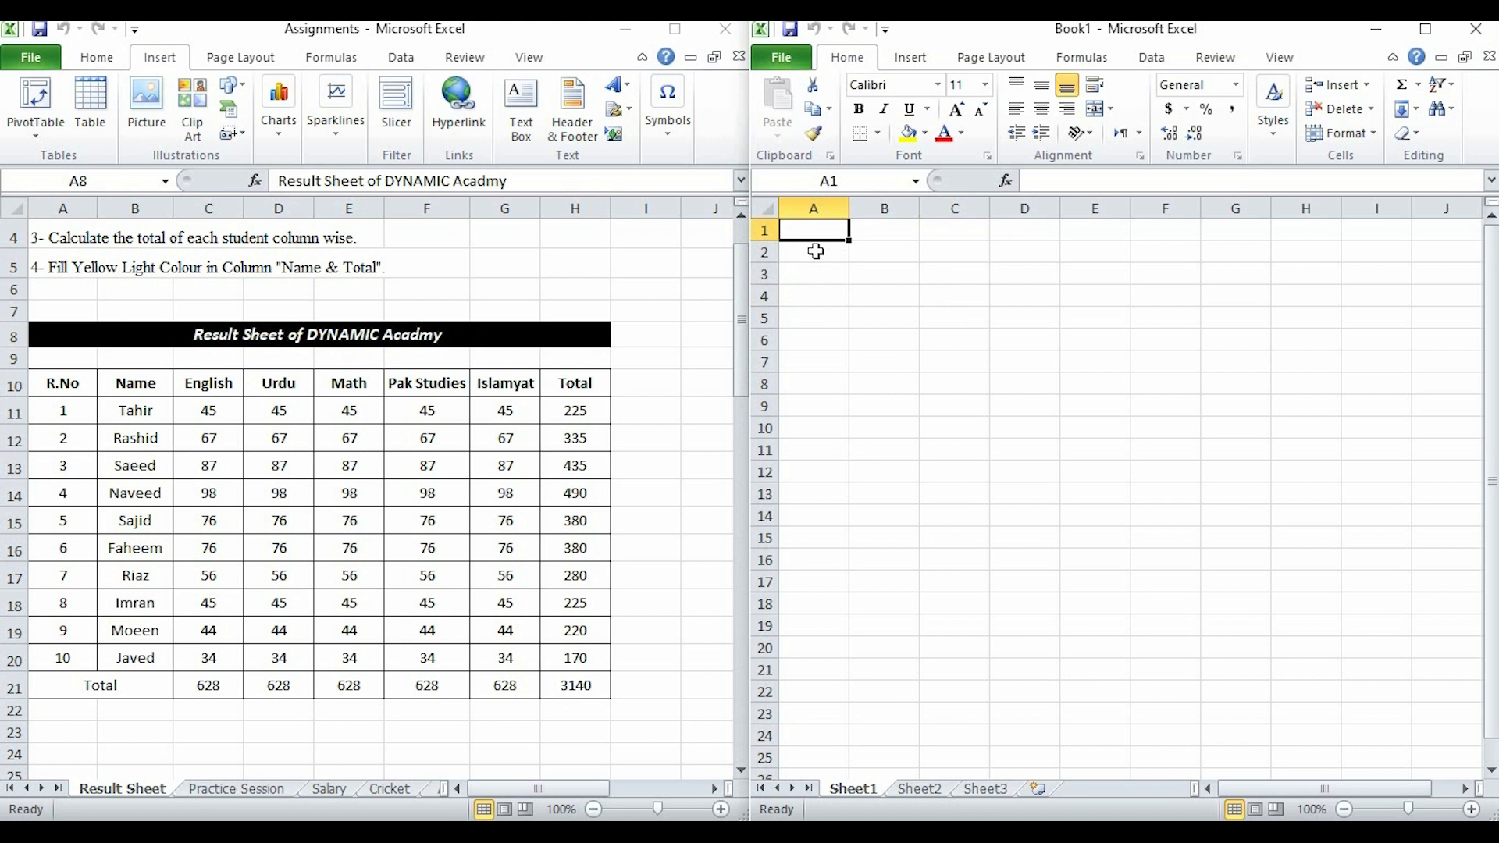
pyautogui.write('Resu')
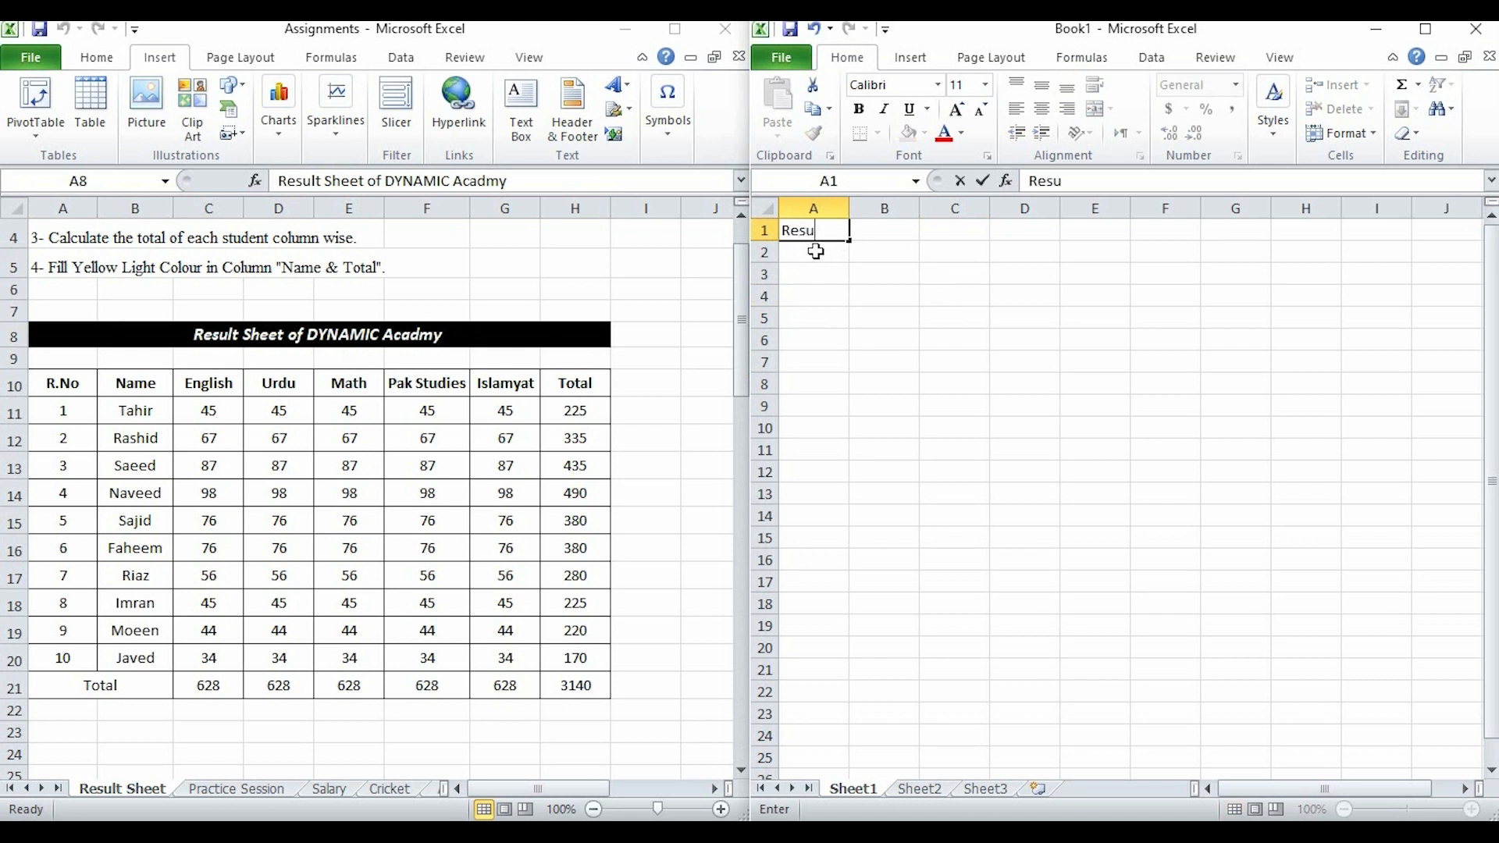
pyautogui.write('lt Sheet of DYNAMIC Acadmy')
pyautogui.press('Return')
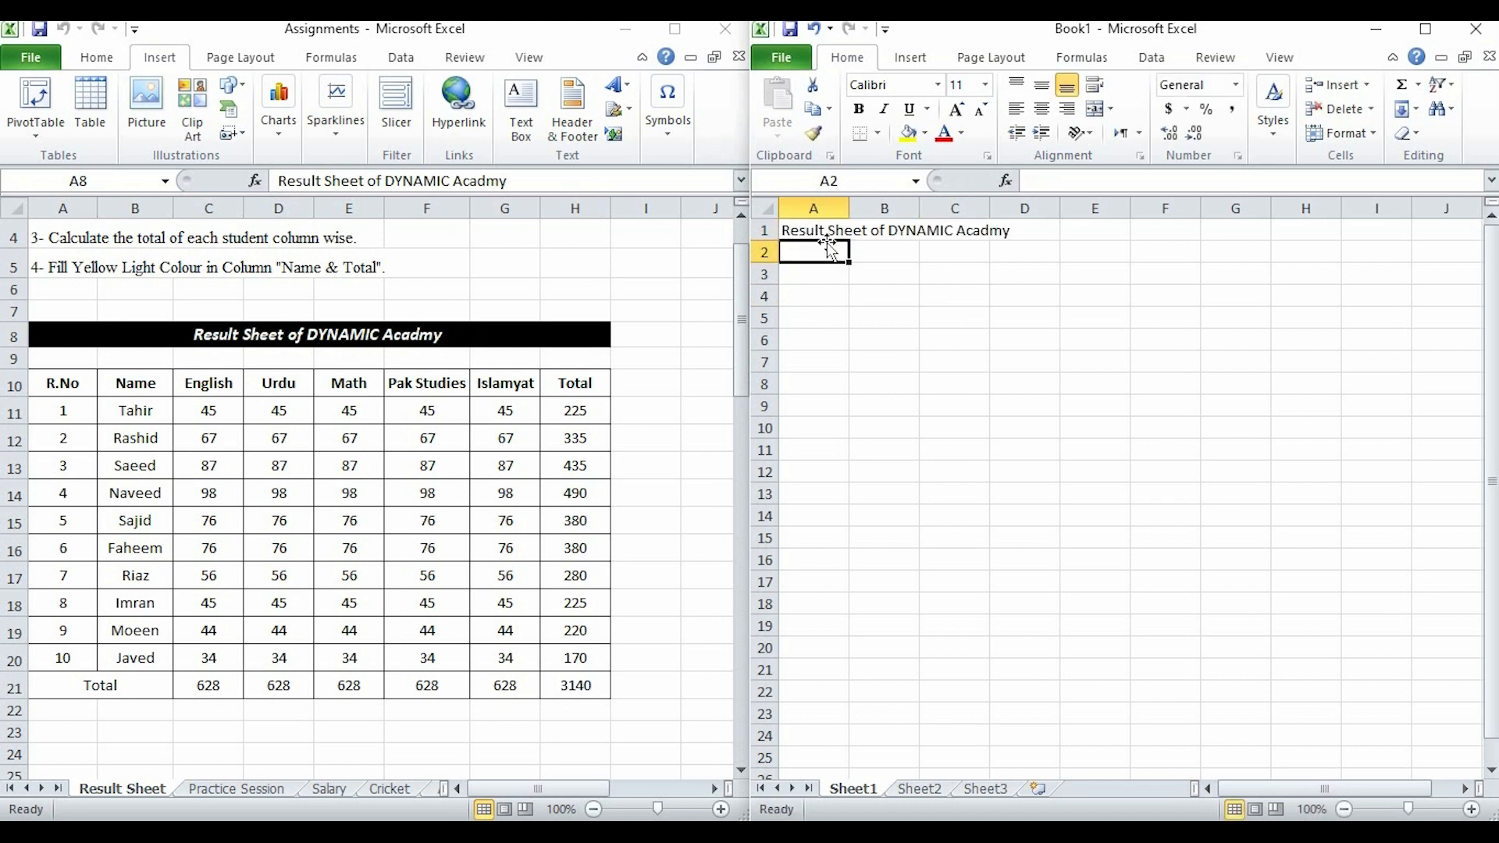
# Leave row 2 blank as in the sample and enter the headings R.No and Name in cells A3 and B3.
pyautogui.click(814, 232)
pyautogui.click(812, 252)
pyautogui.click(16, 360)
pyautogui.click(58, 357)
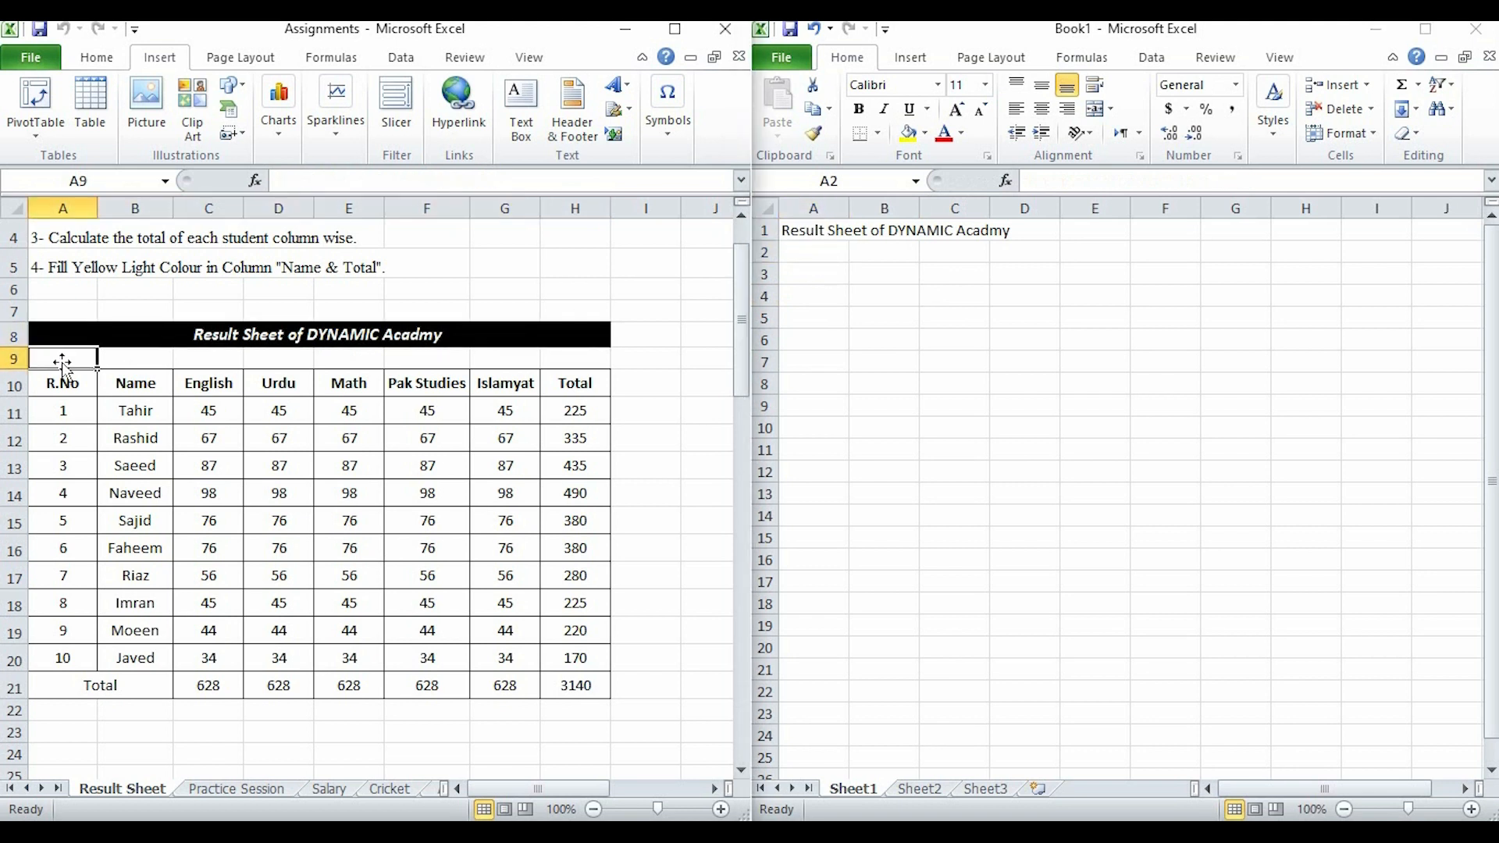
pyautogui.click(13, 358)
pyautogui.click(804, 279)
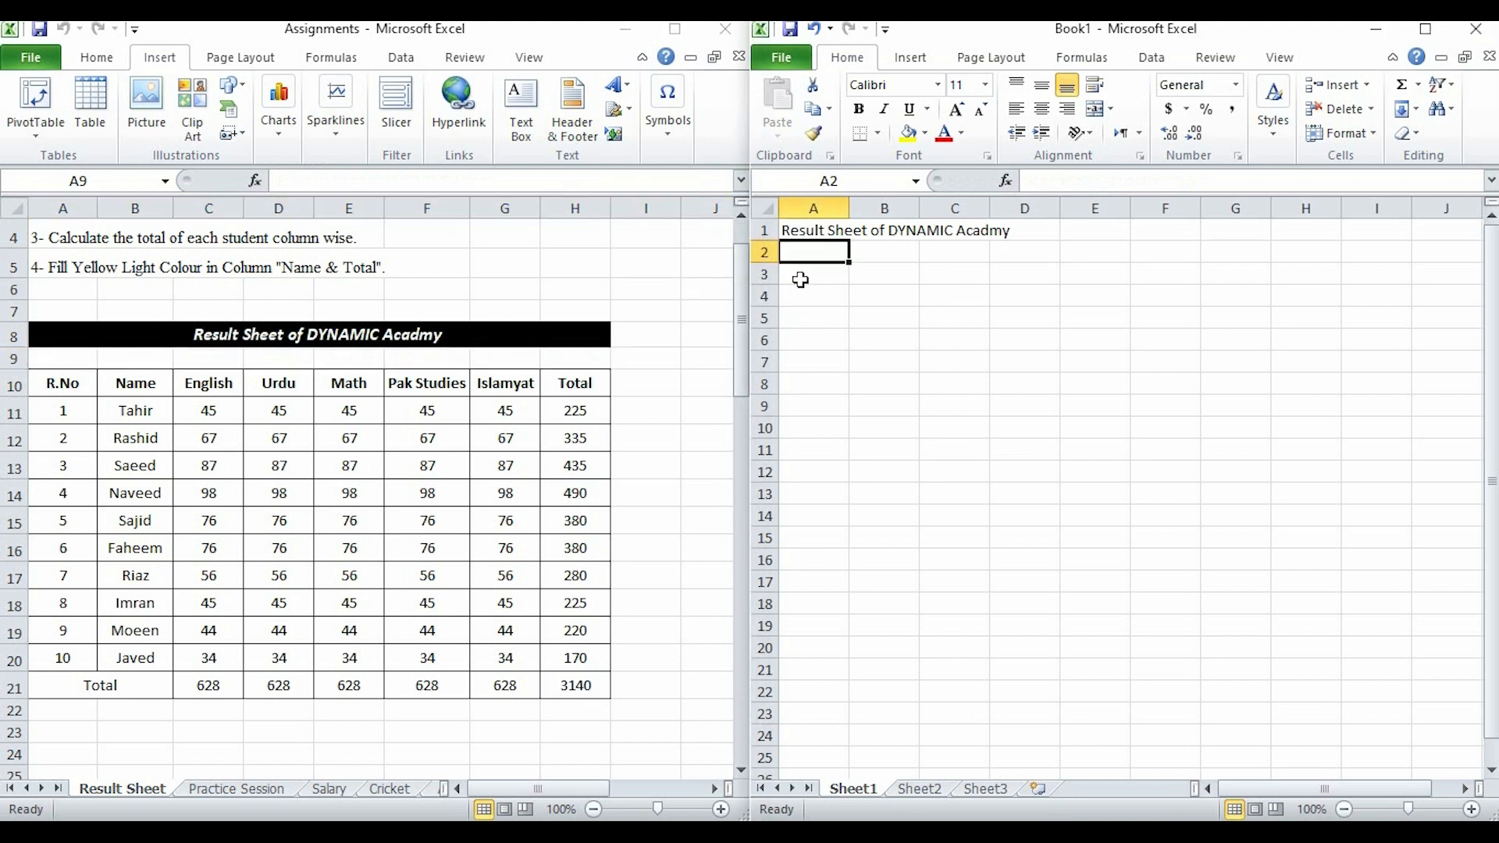
pyautogui.click(798, 278)
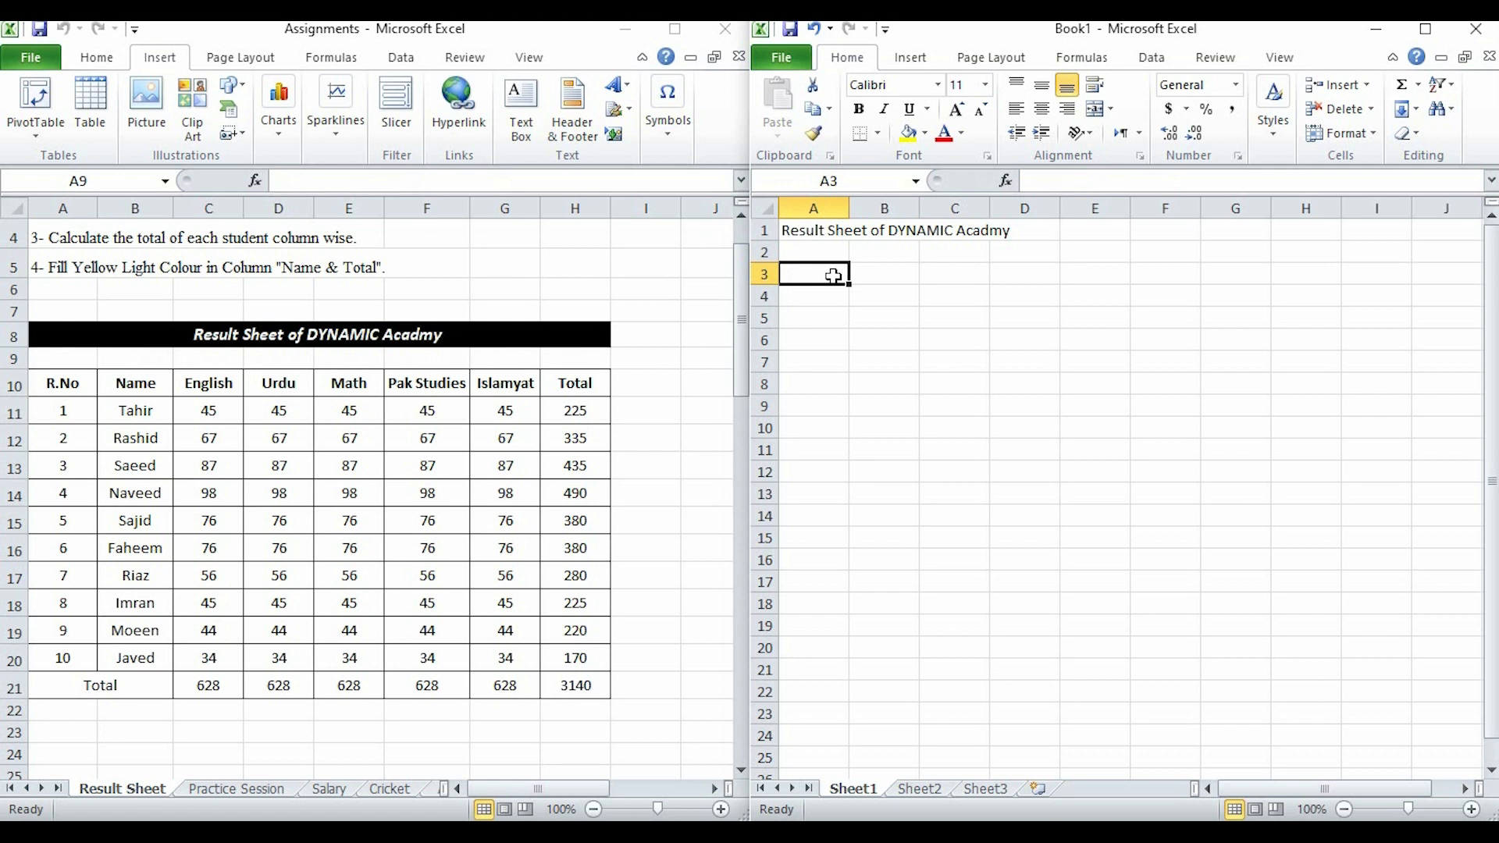
pyautogui.write('R.NO')
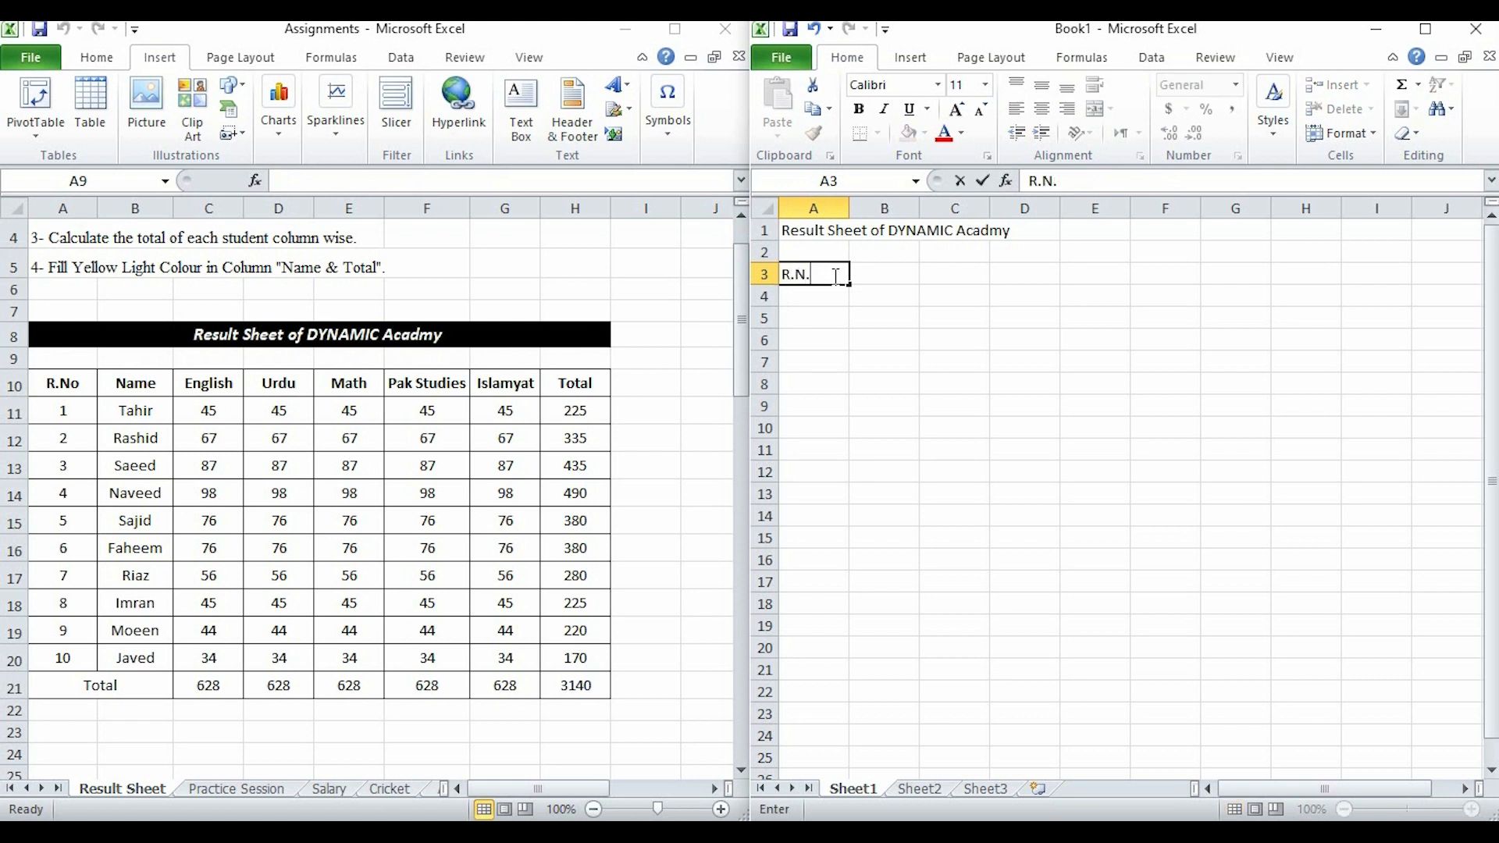
pyautogui.press('Tab')
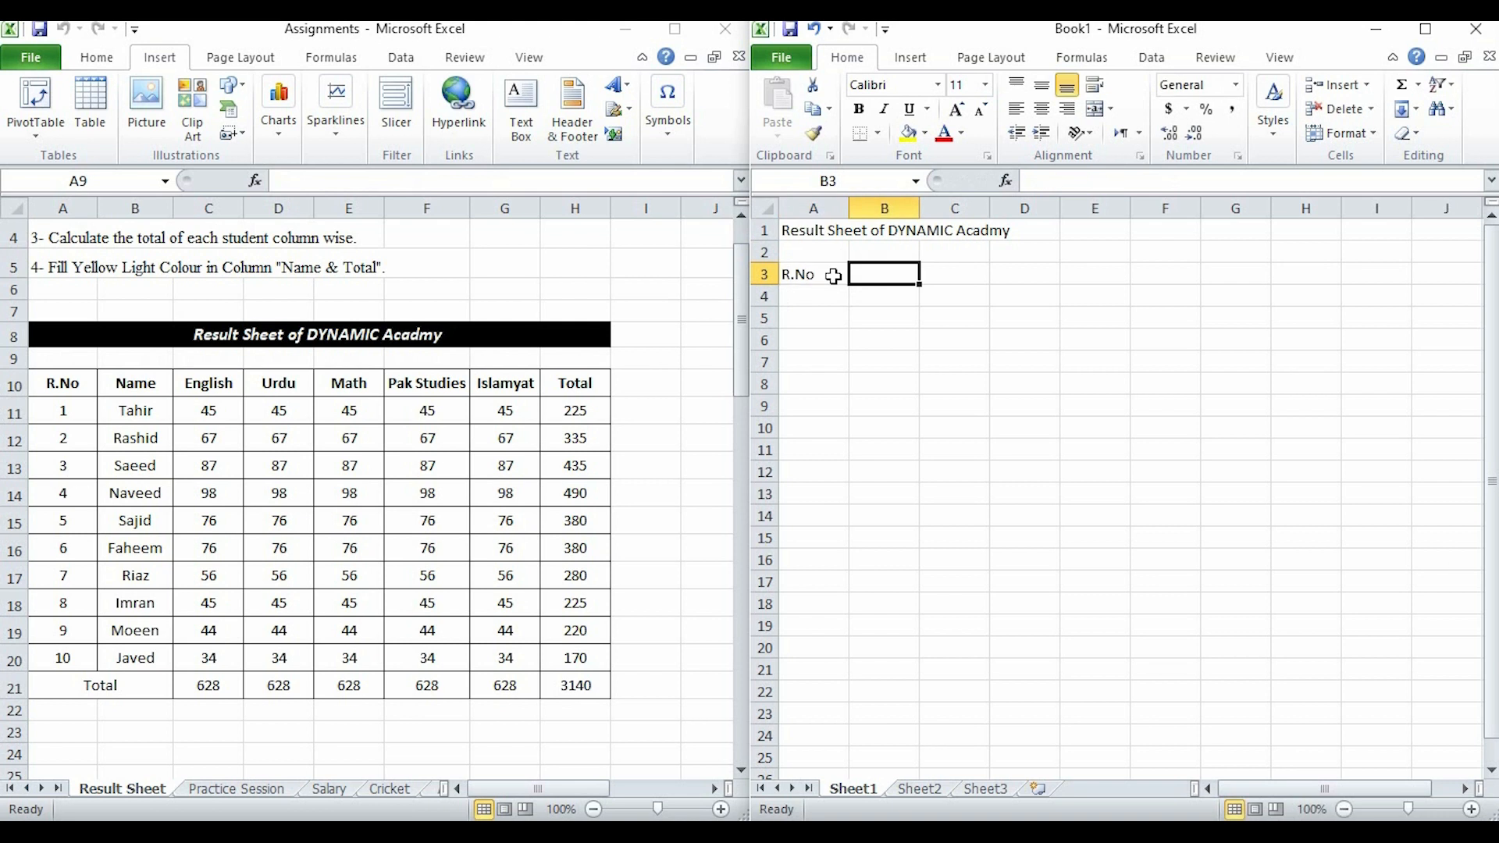
pyautogui.write('Name')
pyautogui.press('Tab')
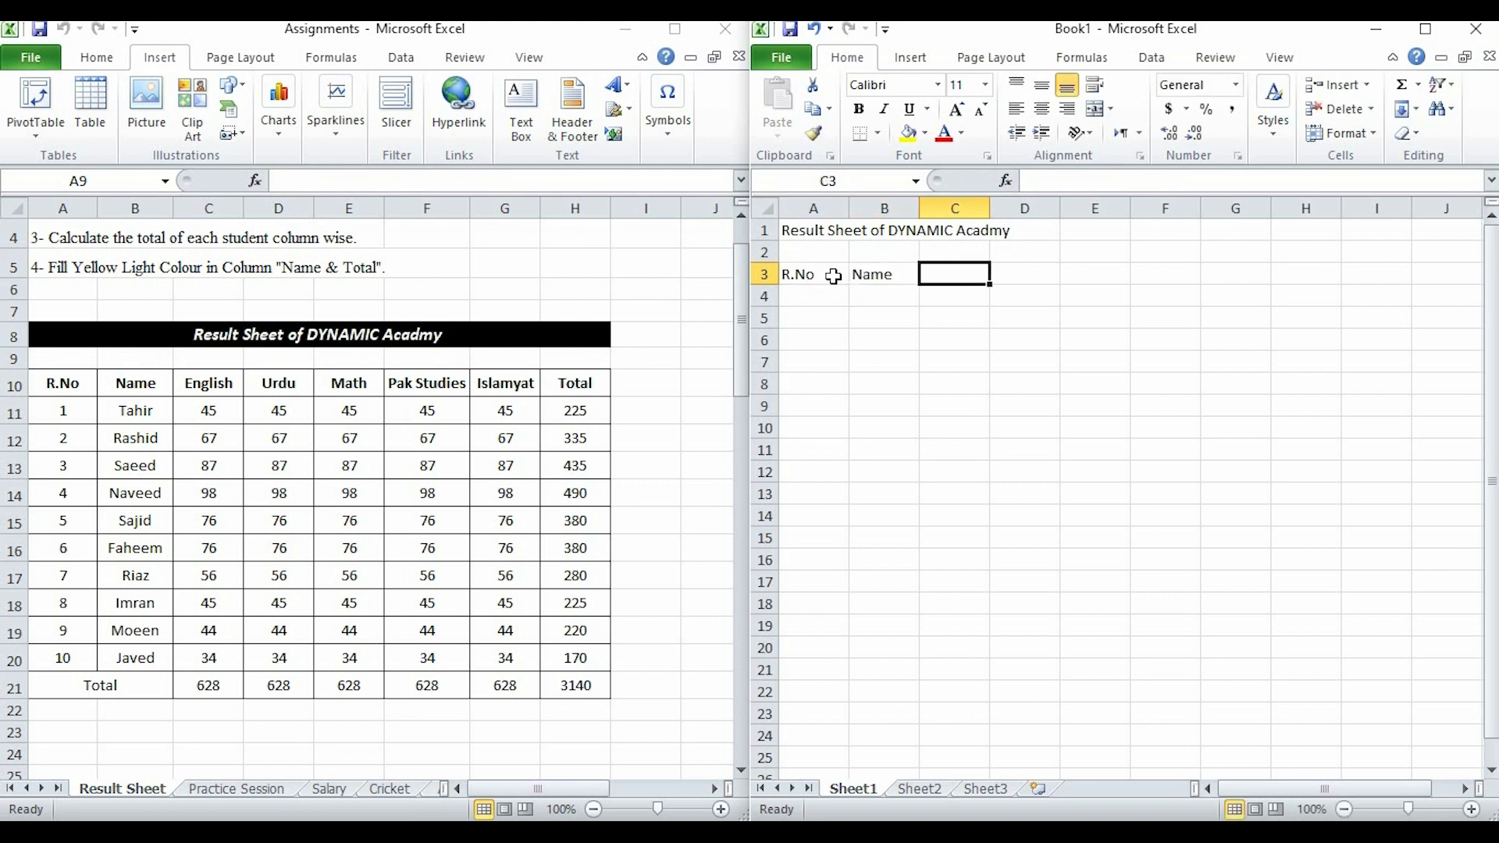
# Enter the subject headings English, Urdu and Math in cells C3 to E3.
pyautogui.write('E')
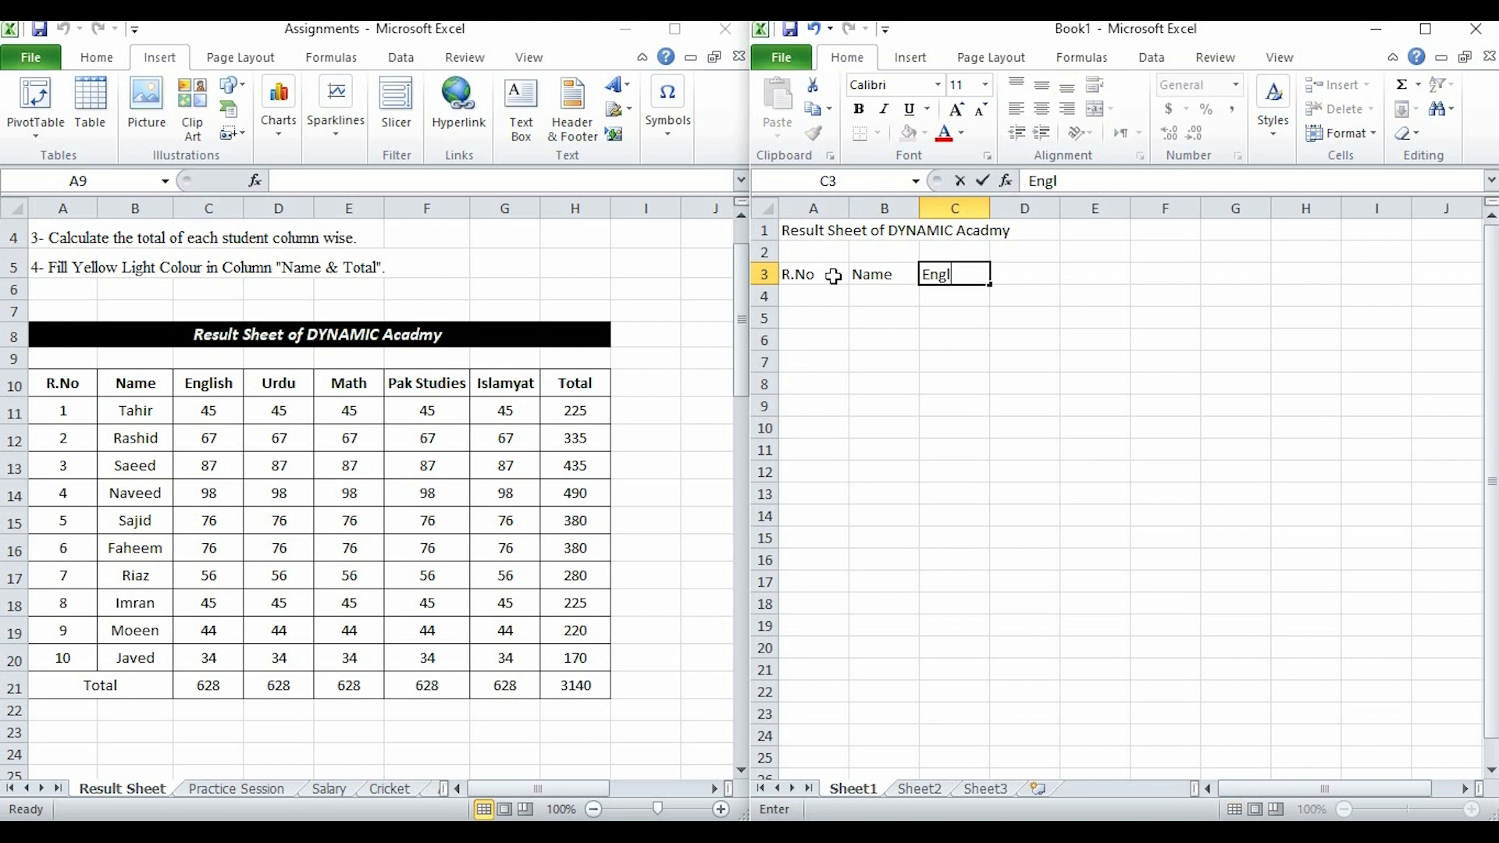
pyautogui.write('ngl')
pyautogui.write('ish')
pyautogui.press('Tab')
pyautogui.write('Urdu')
pyautogui.press('Tab')
pyautogui.write('Math')
pyautogui.press('Tab')
# Complete the heading row with Pak Studies, Islamat and Total in cells F3 to H3.
pyautogui.write('Pak Studies\tIslama')
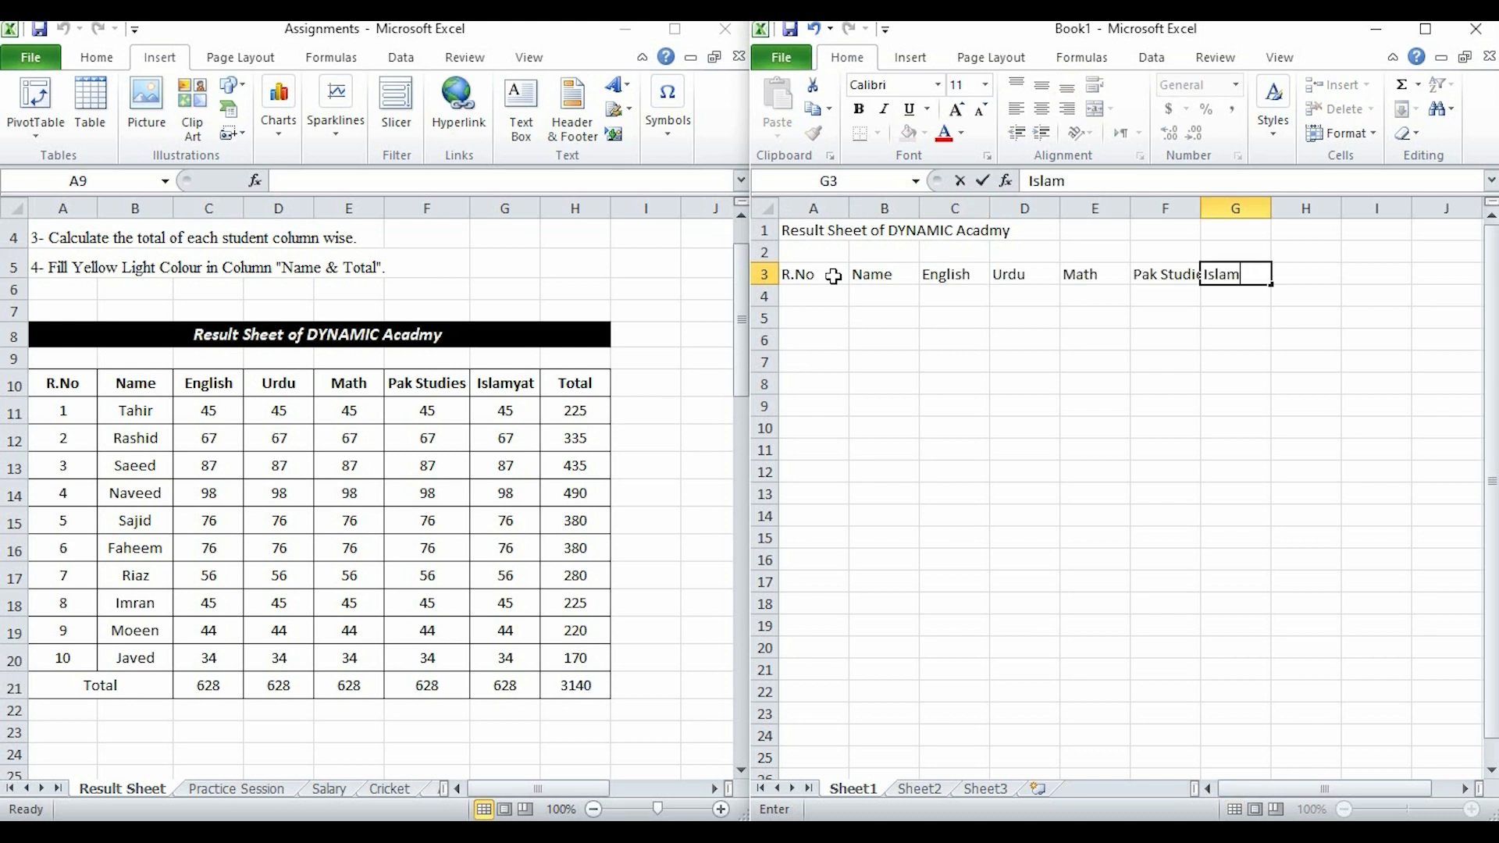
pyautogui.write('at')
pyautogui.press('Tab')
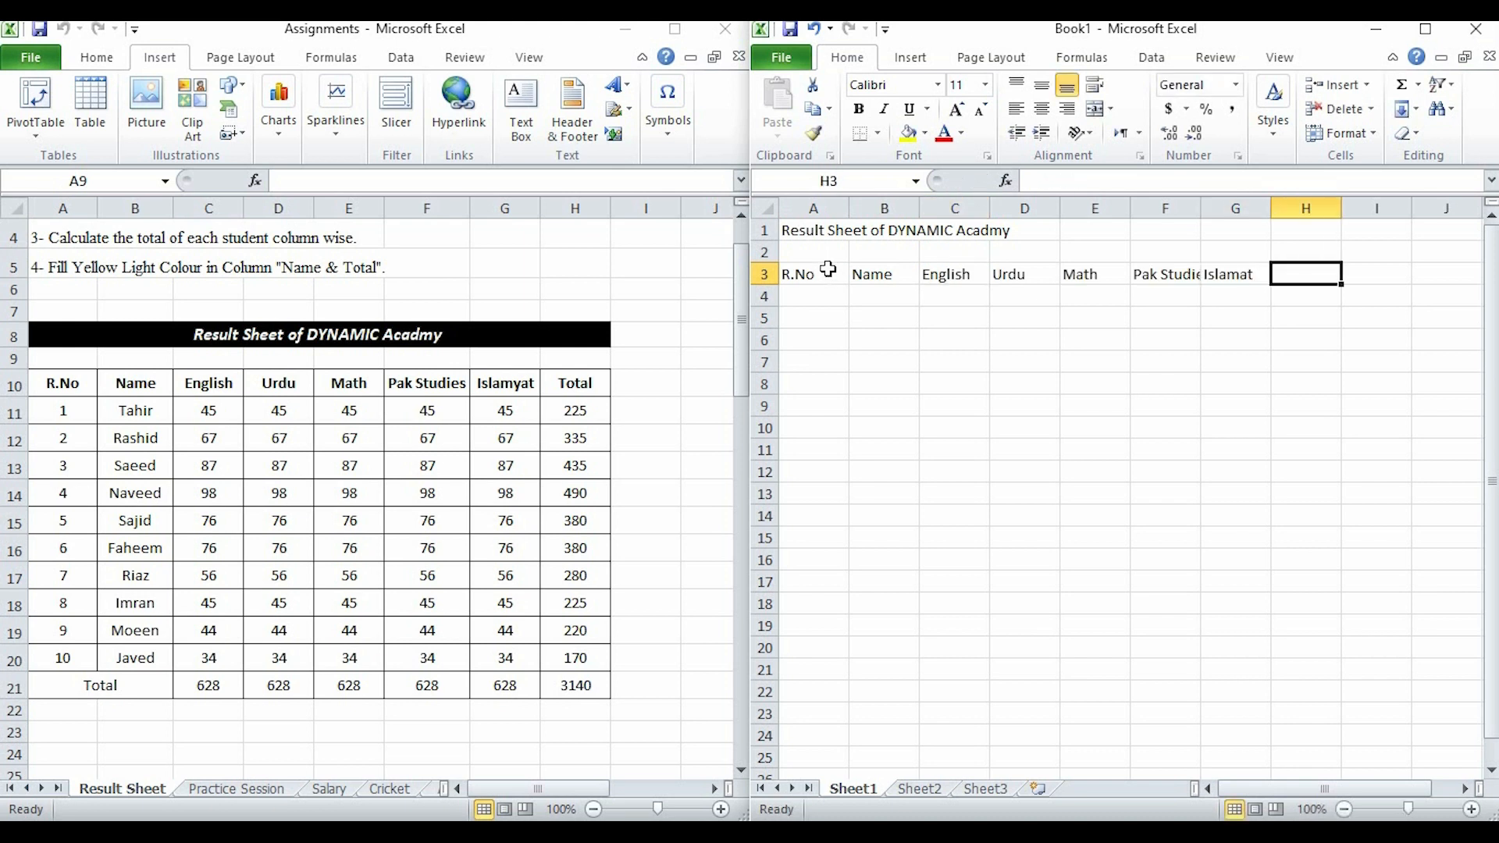
pyautogui.write('Total')
pyautogui.press('Return')
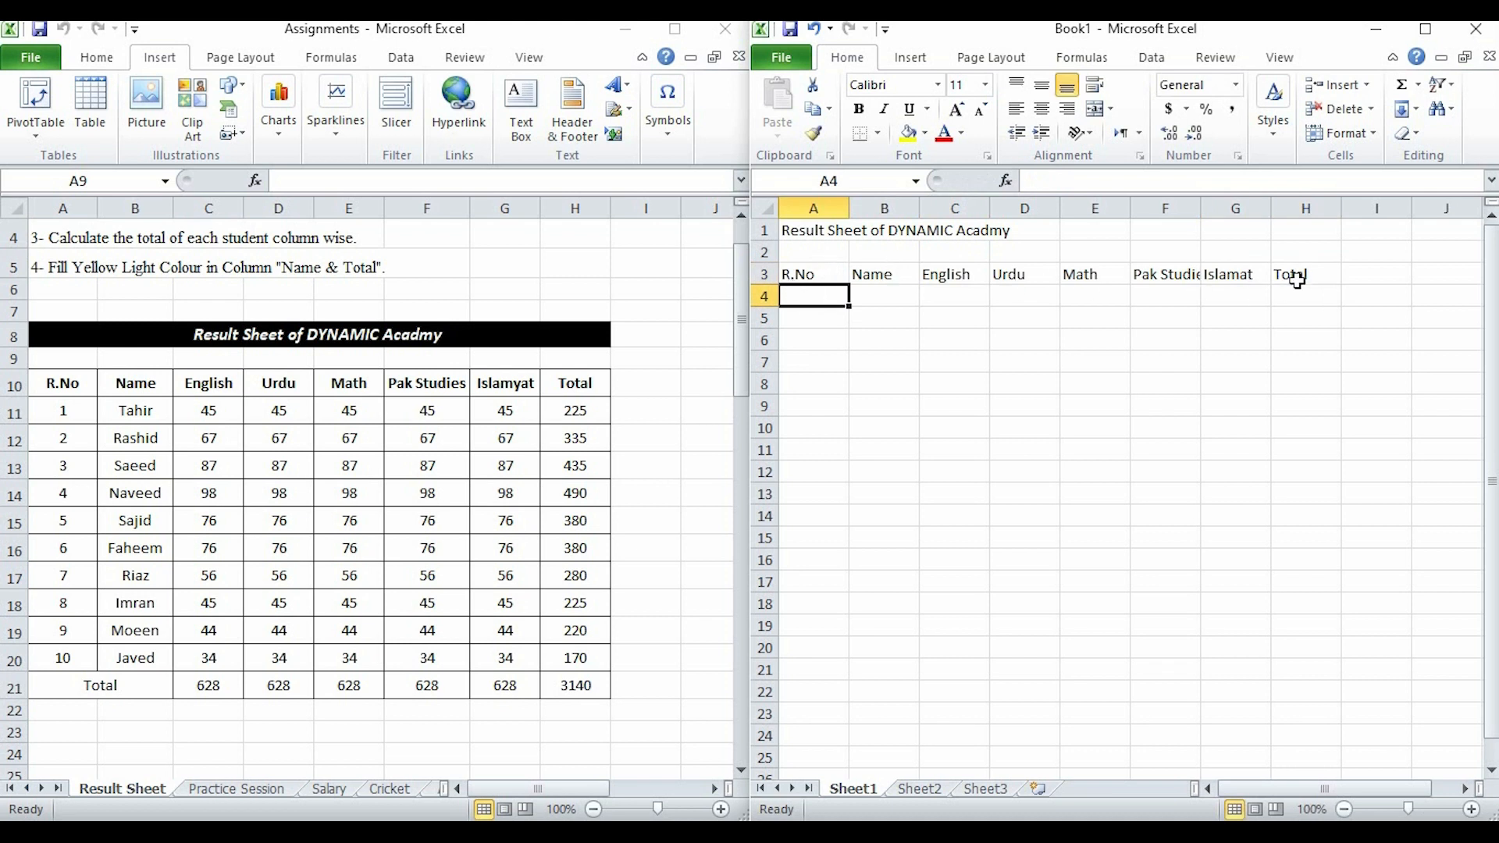
# Following the sample, number the R.No column with a fill series from 1 to 10 in cells A4 to A13.
pyautogui.click(58, 413)
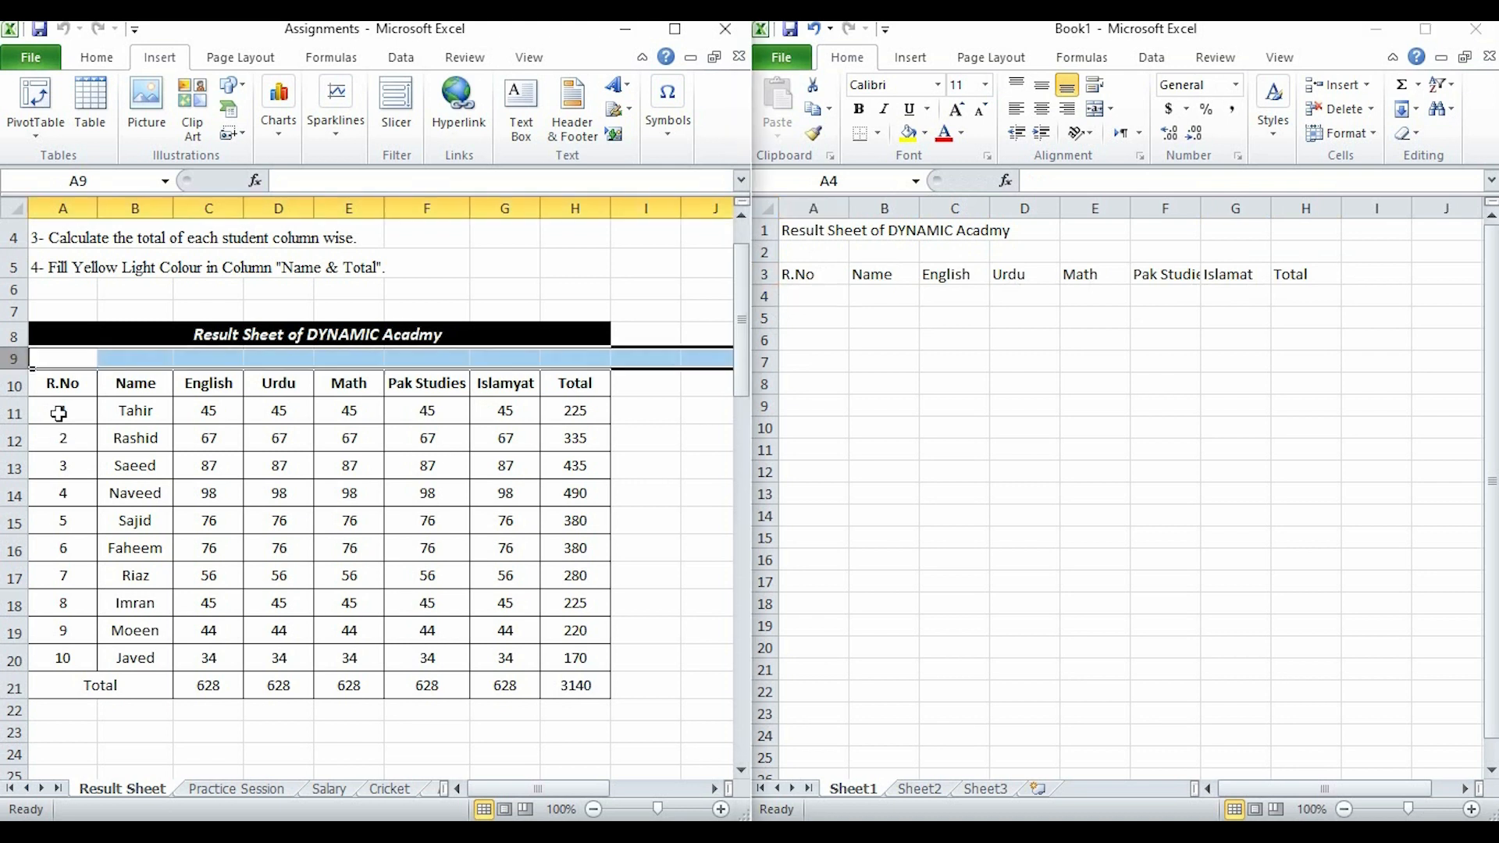
pyautogui.click(59, 418)
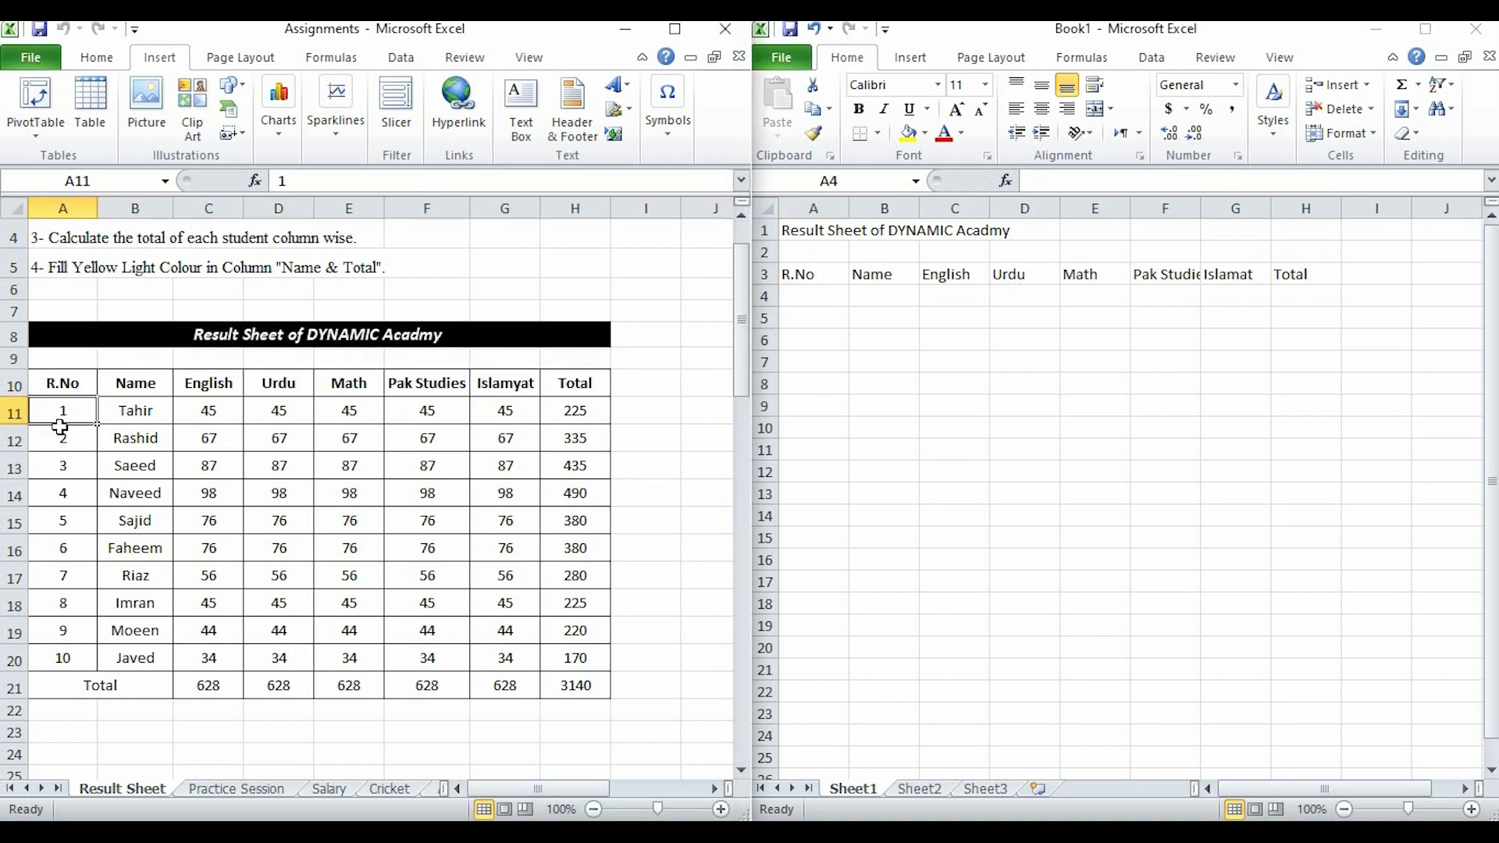
pyautogui.click(60, 661)
pyautogui.click(821, 296)
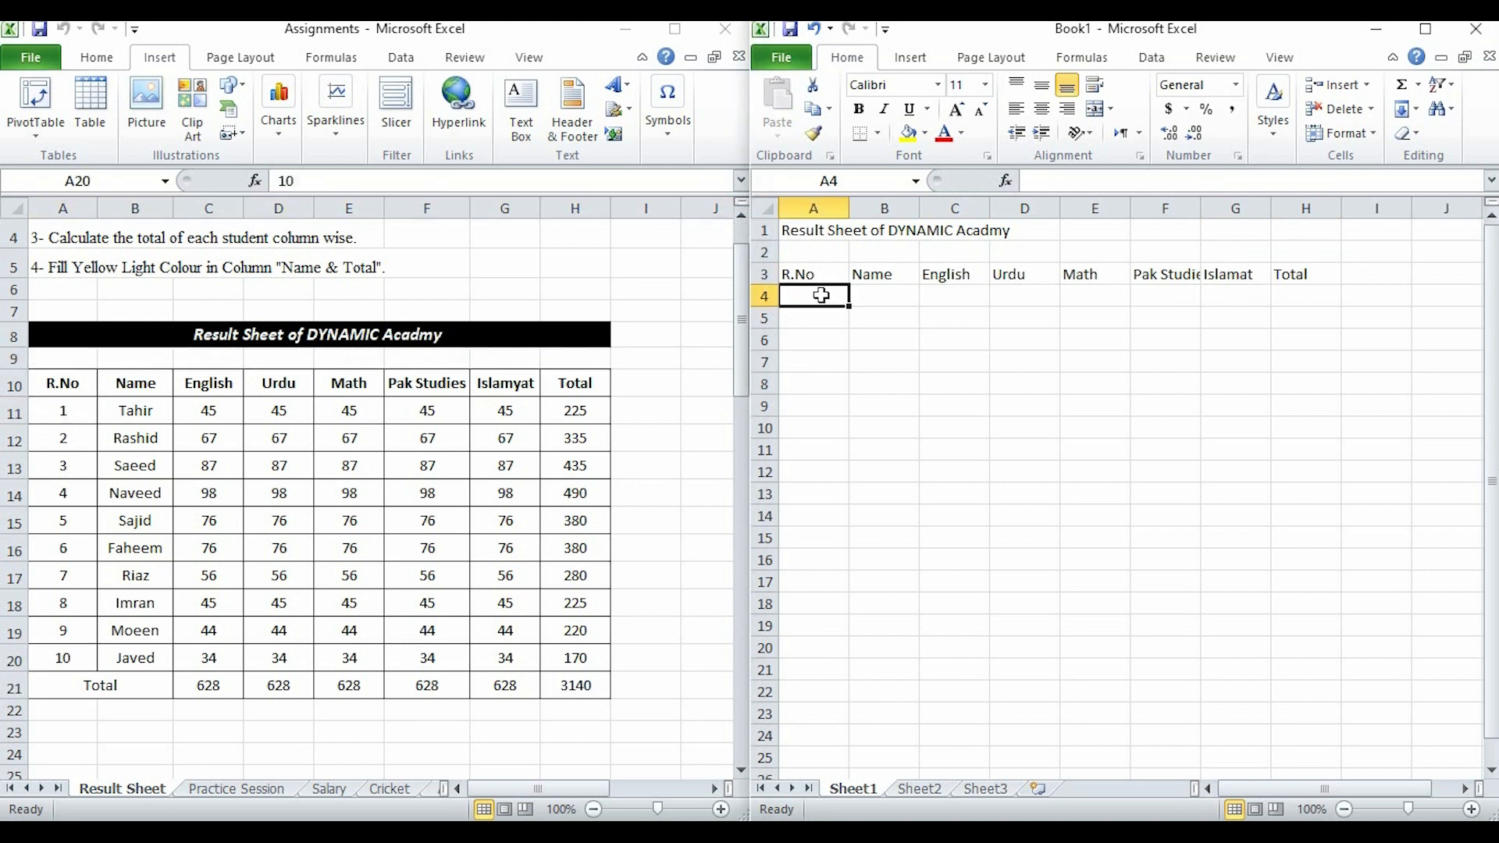
pyautogui.write('1\\')
pyautogui.press('BackSpace')
pyautogui.press('Return')
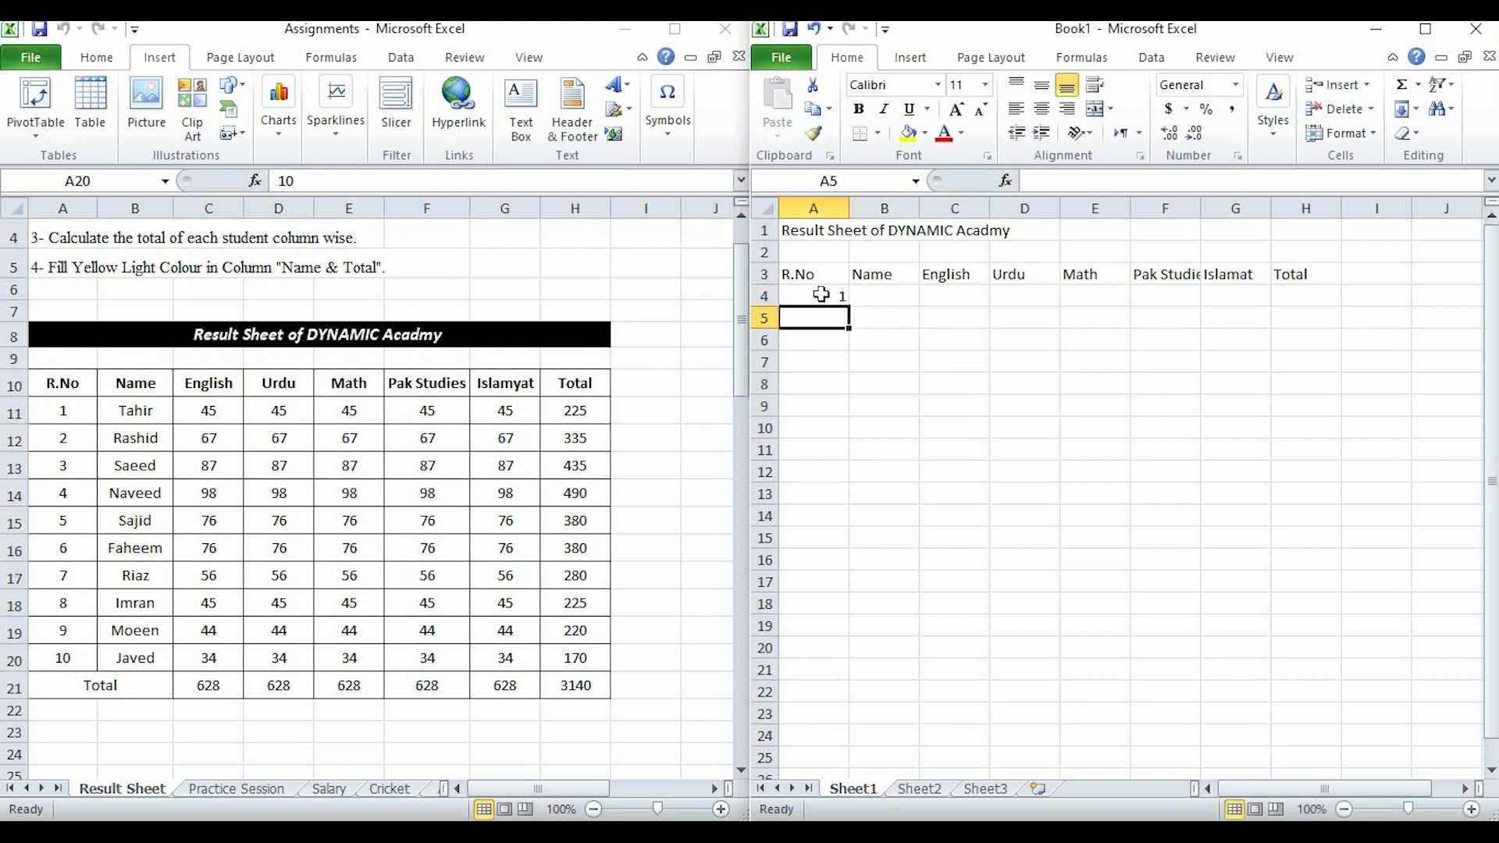
pyautogui.click(820, 296)
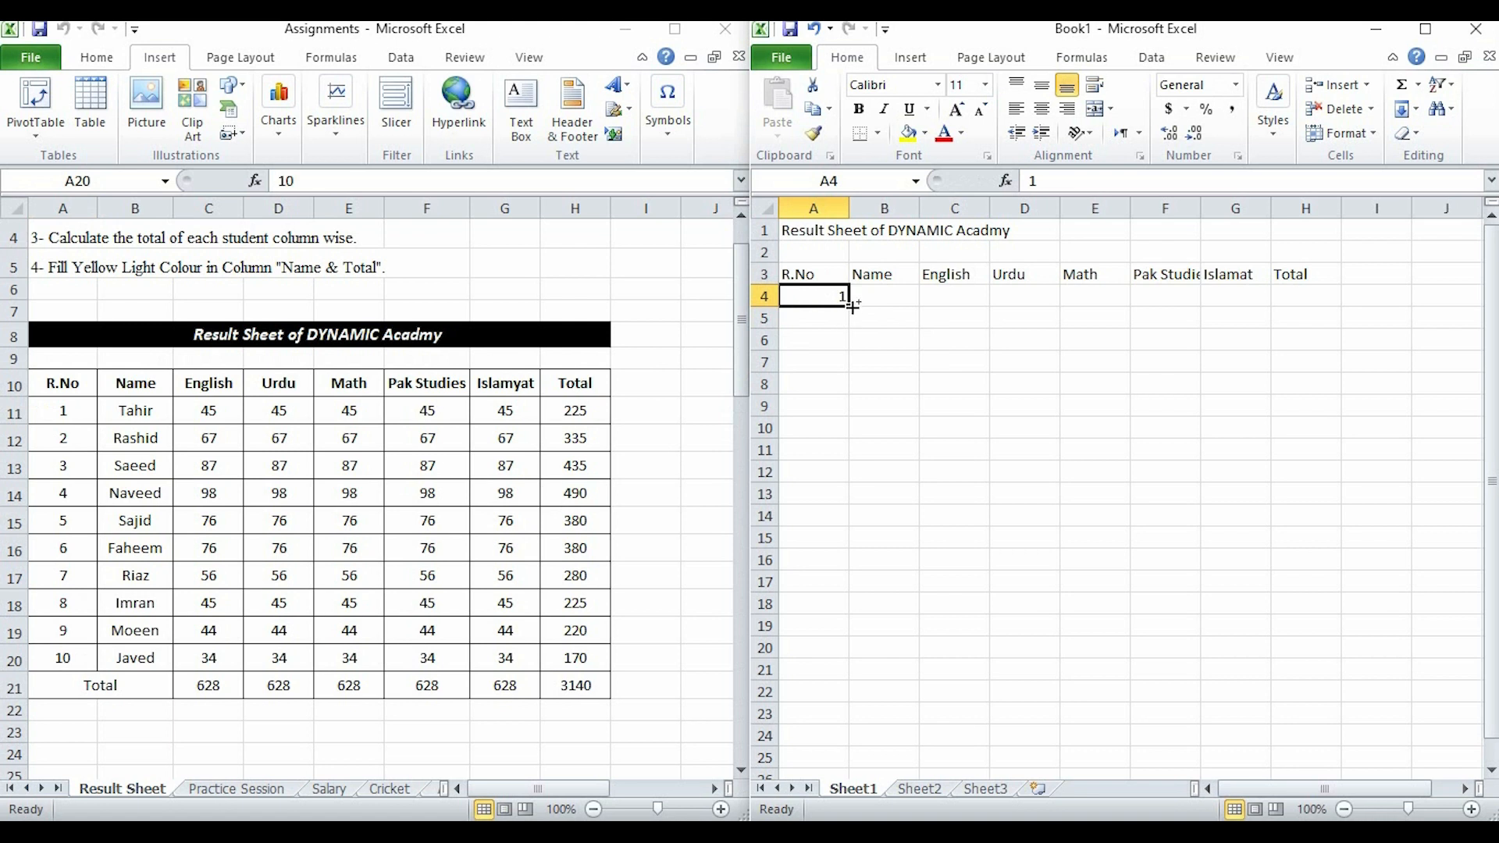
pyautogui.moveTo(852, 307); pyautogui.dragTo(819, 516)
# Enter the row label Total in cell A14, directly below the roll numbers.
pyautogui.click(819, 516)
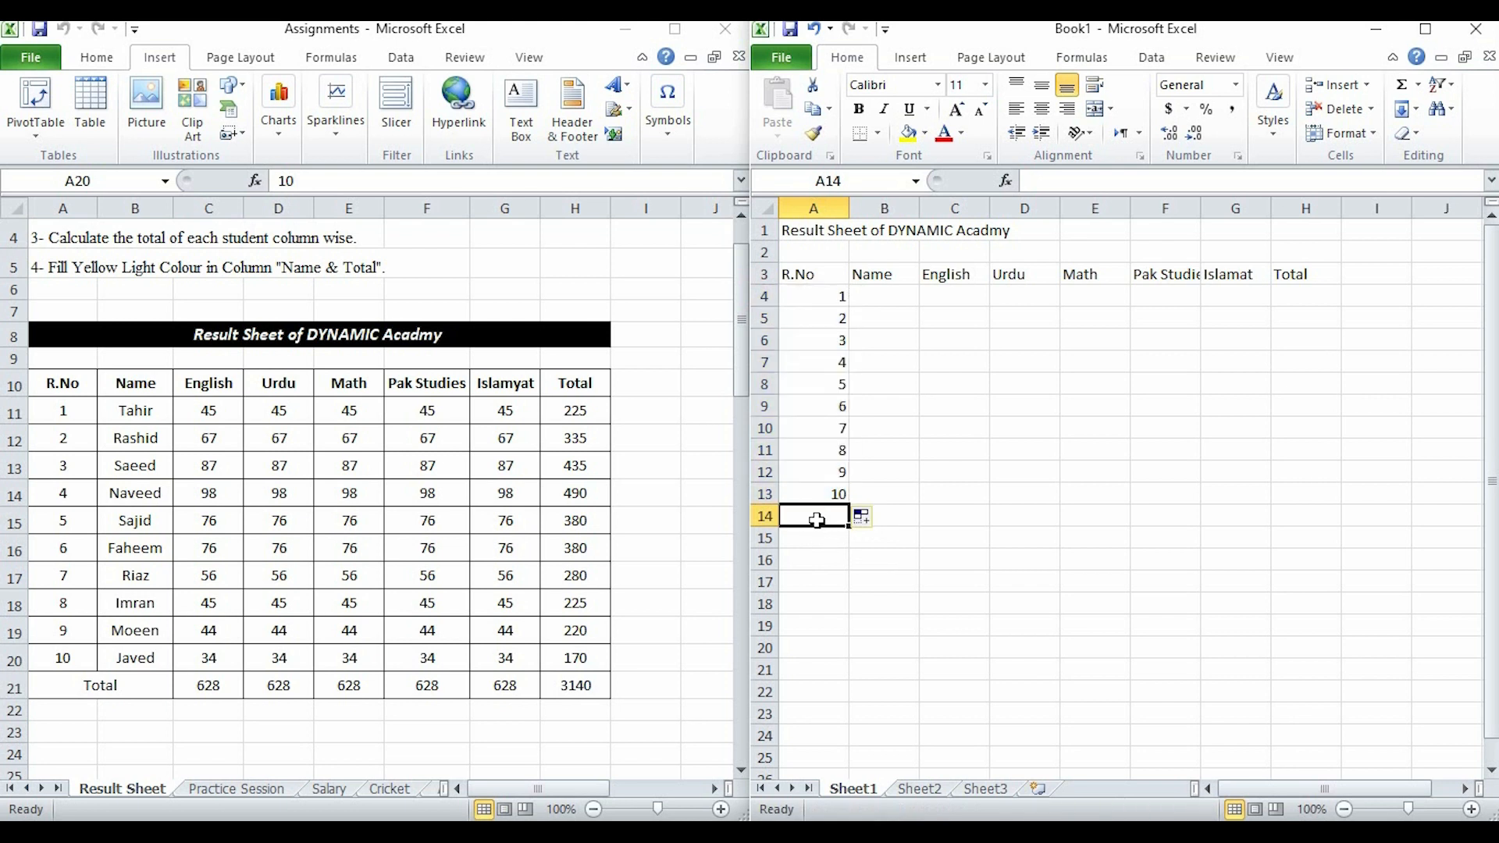
pyautogui.write('ft')
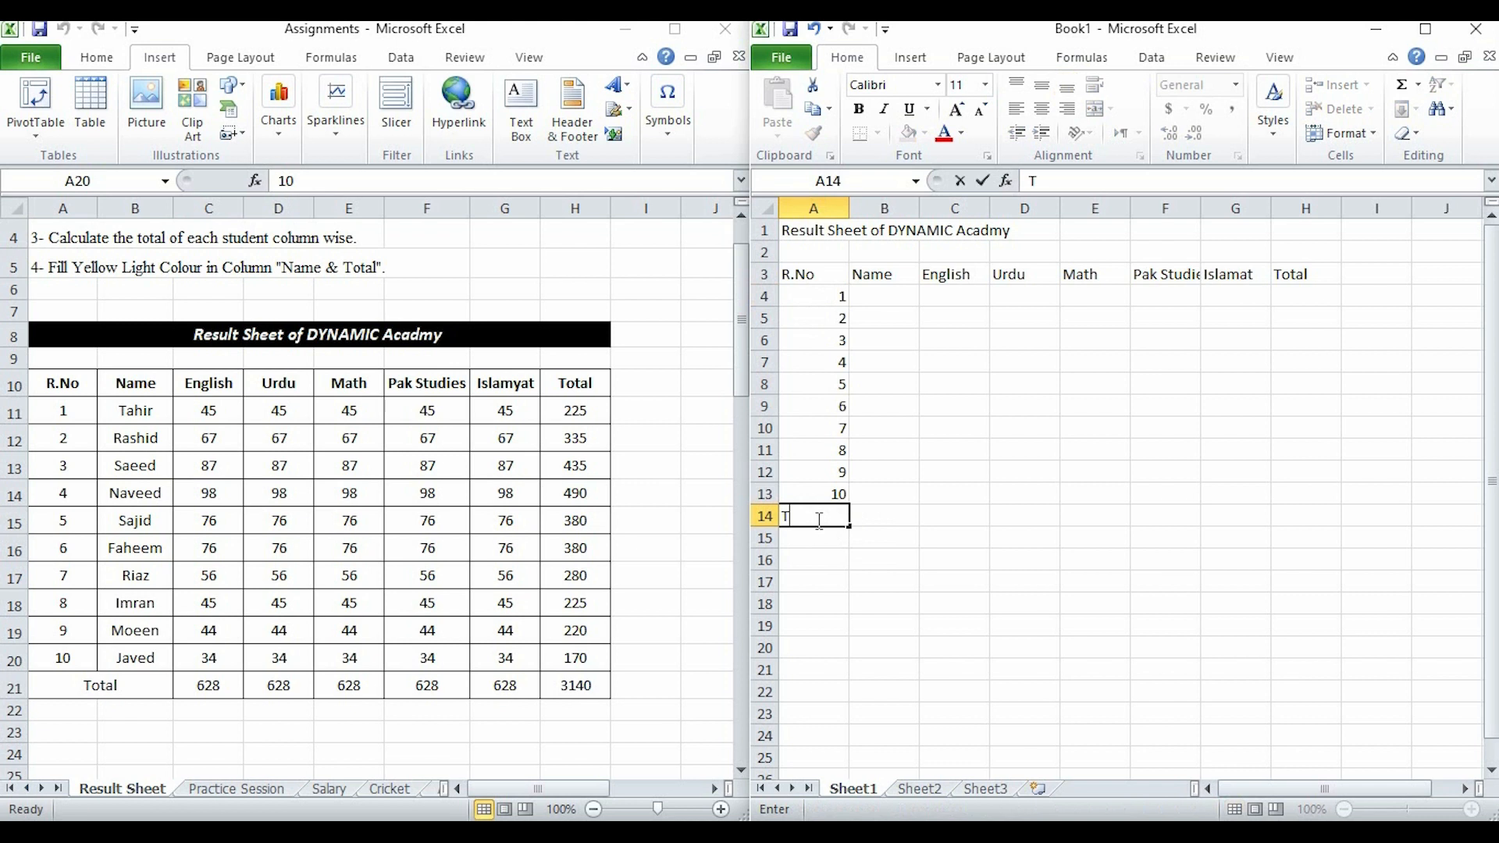
pyautogui.write('Total')
pyautogui.press('Return')
pyautogui.click(834, 522)
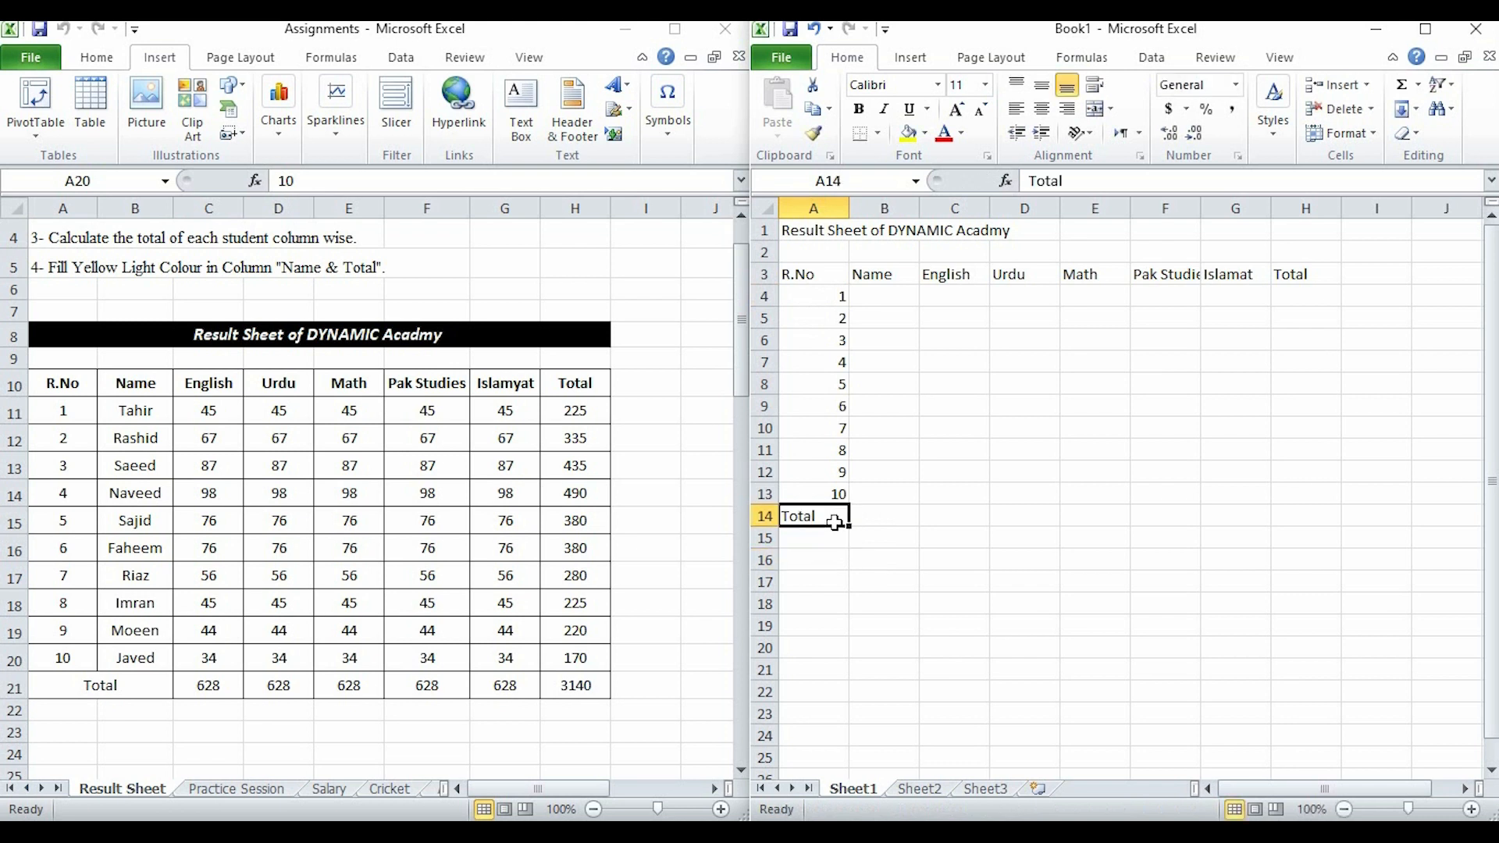
pyautogui.click(886, 515)
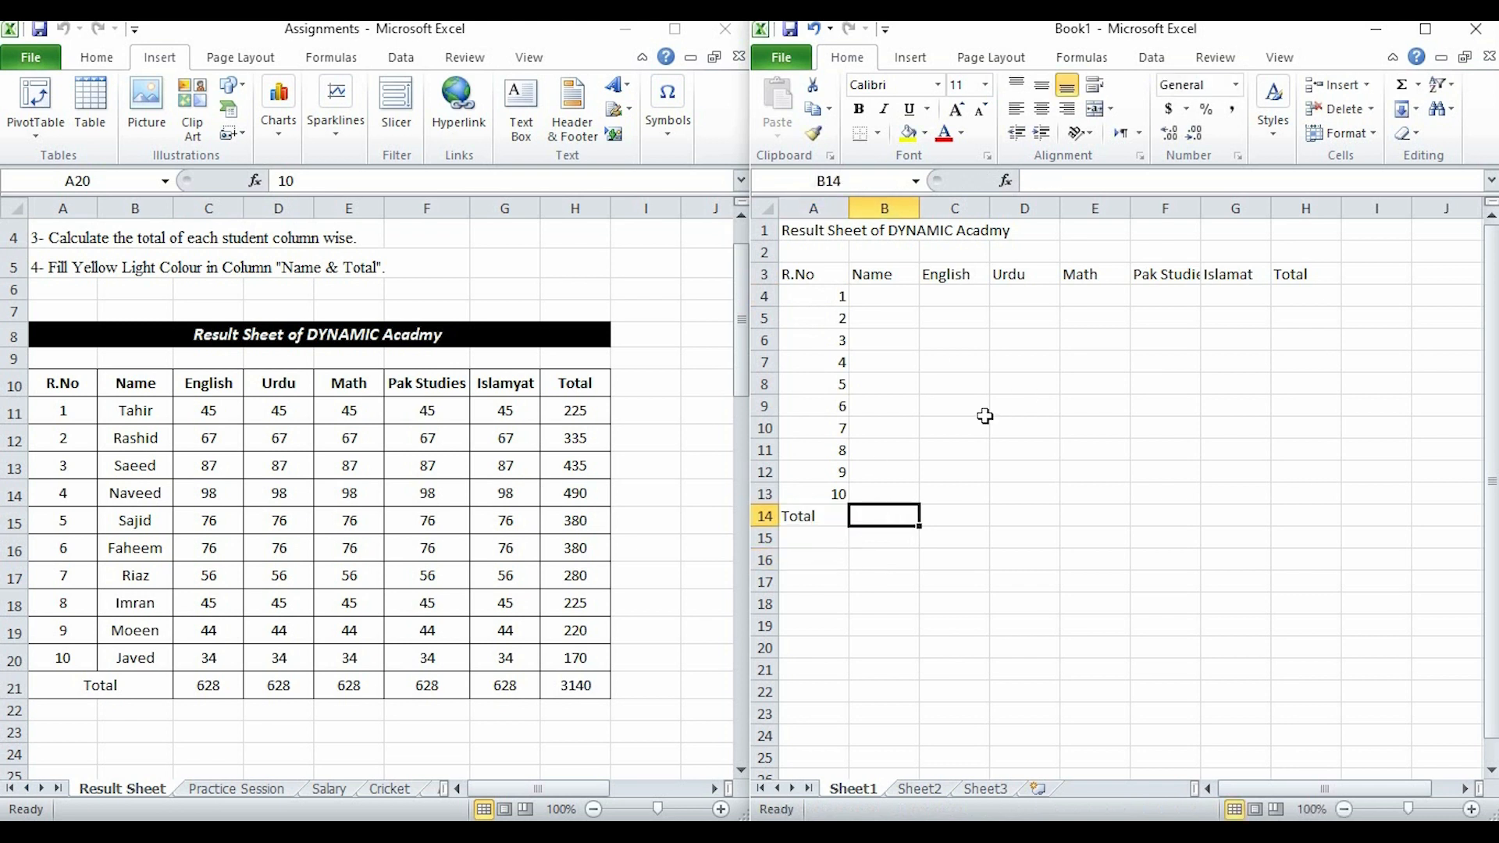
# Merge and center the result sheet title across cells A1 to H1.
pyautogui.click(812, 232)
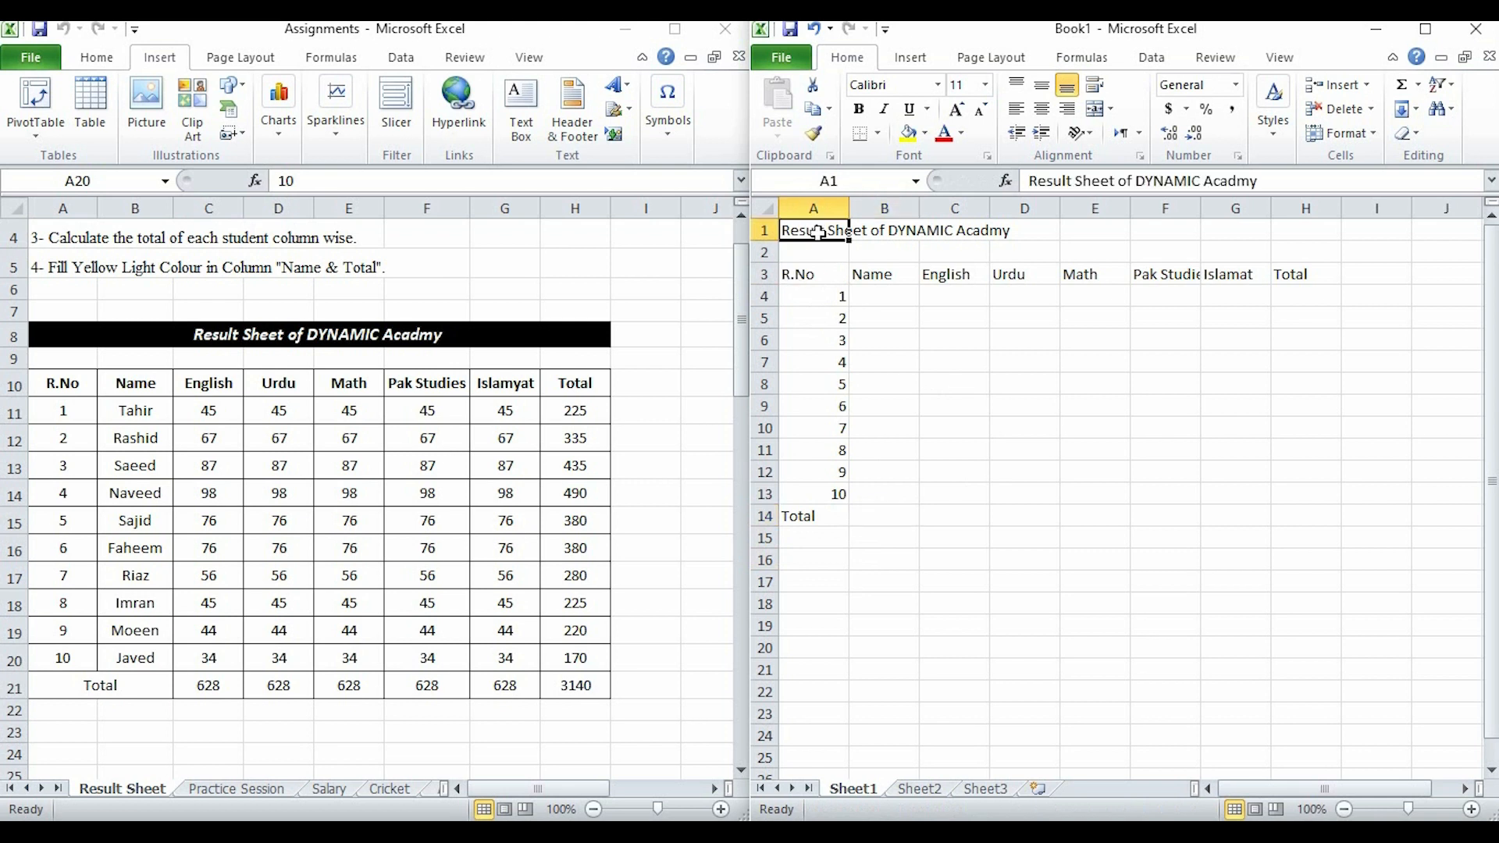
pyautogui.click(1295, 209)
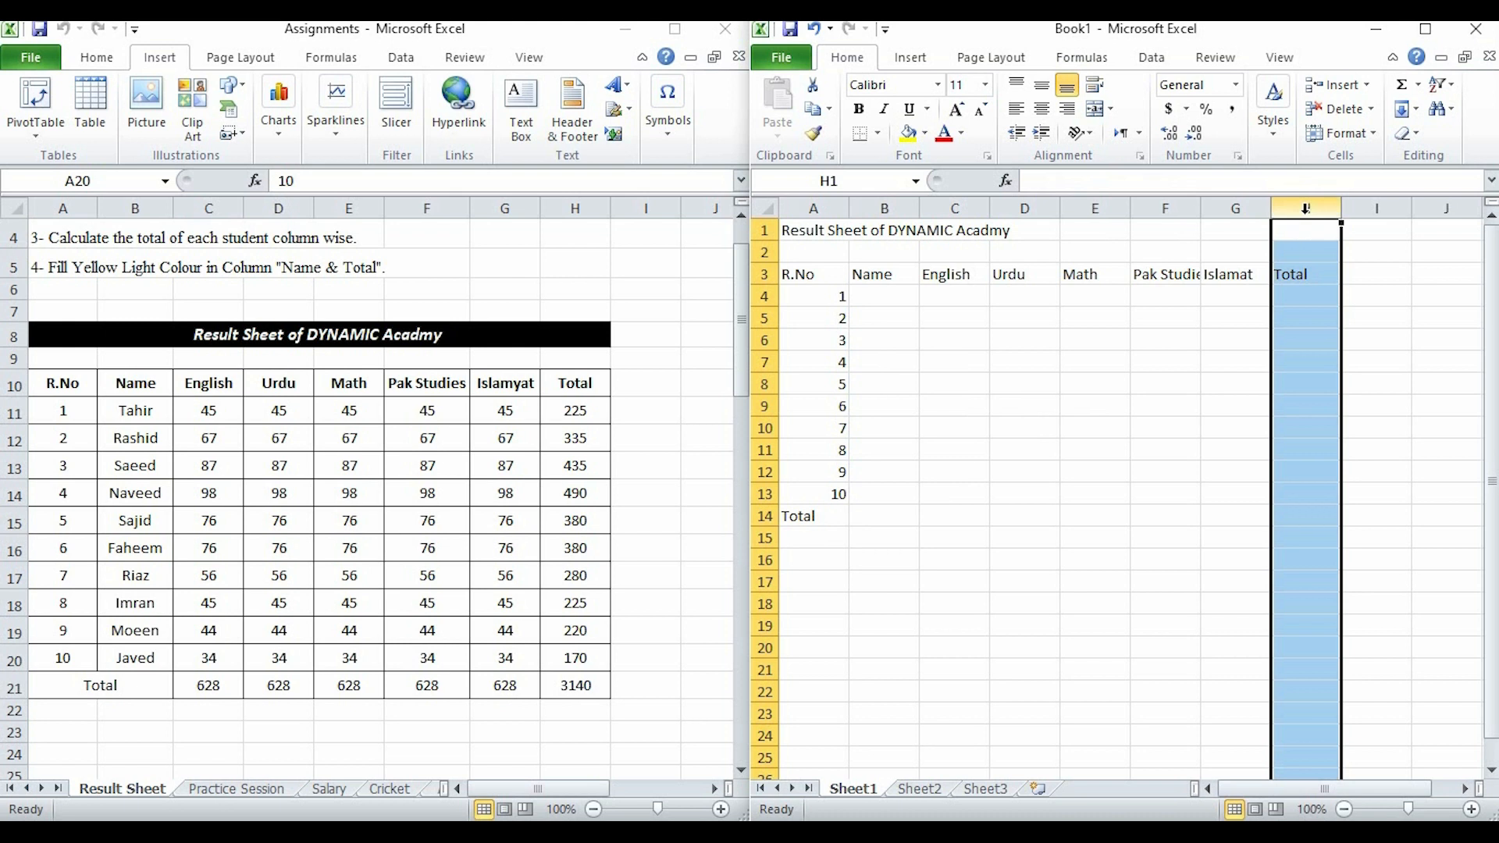
pyautogui.click(830, 231)
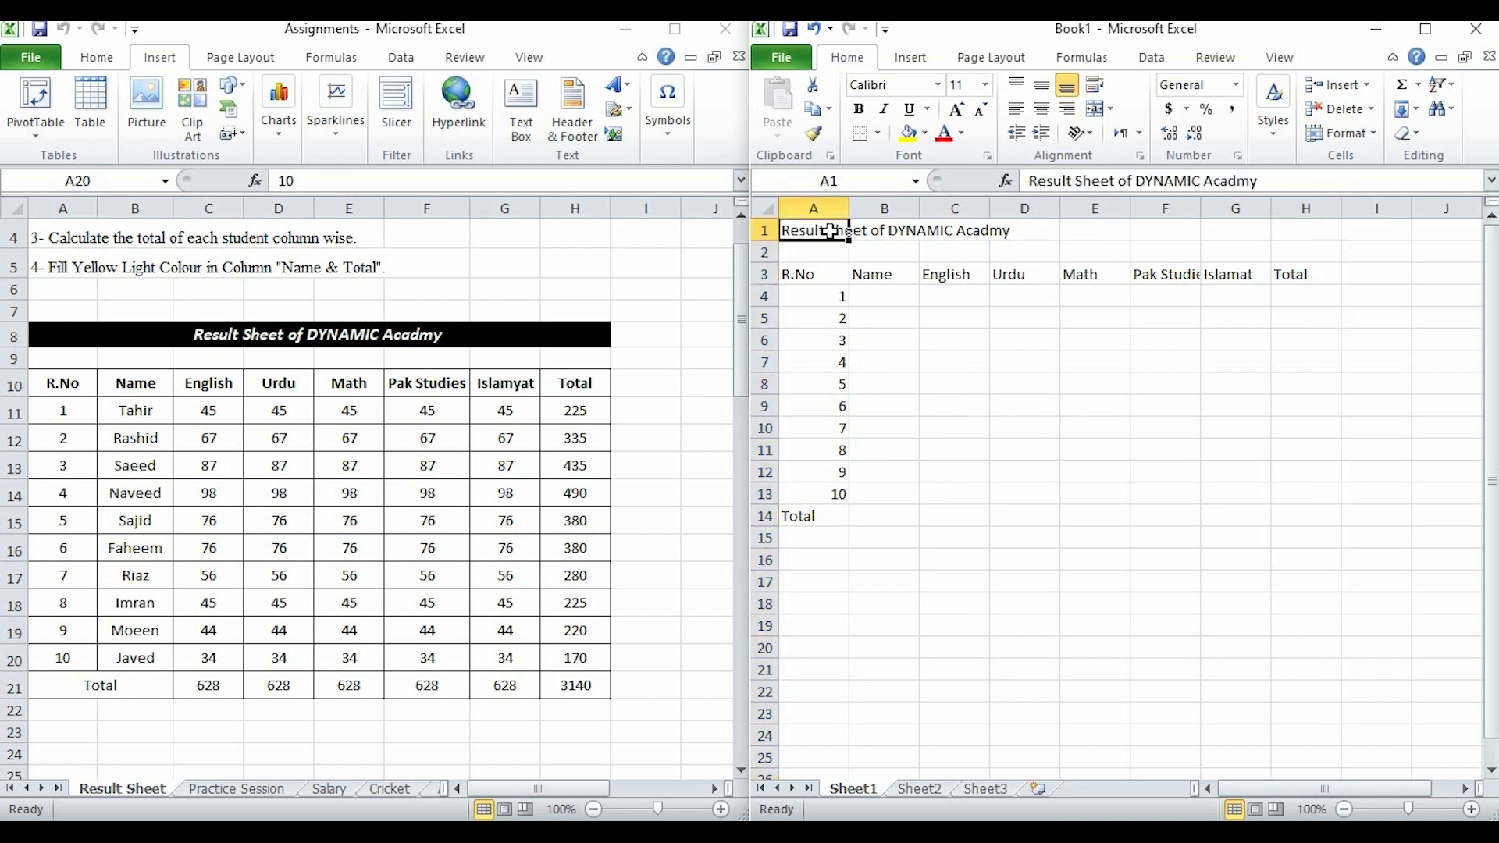
pyautogui.moveTo(830, 231); pyautogui.dragTo(1293, 236)
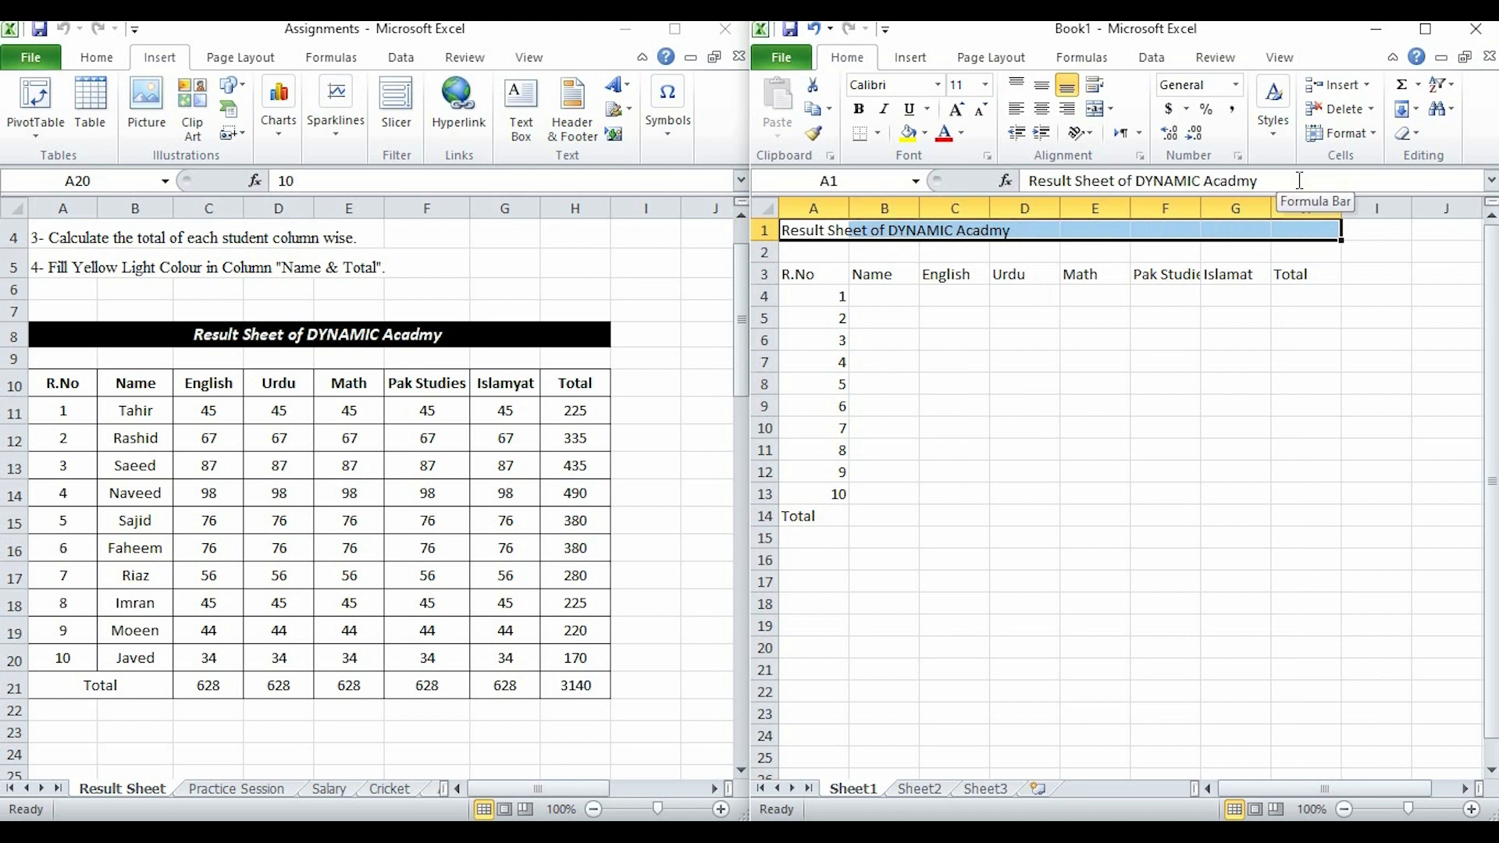
pyautogui.click(1091, 108)
pyautogui.click(888, 295)
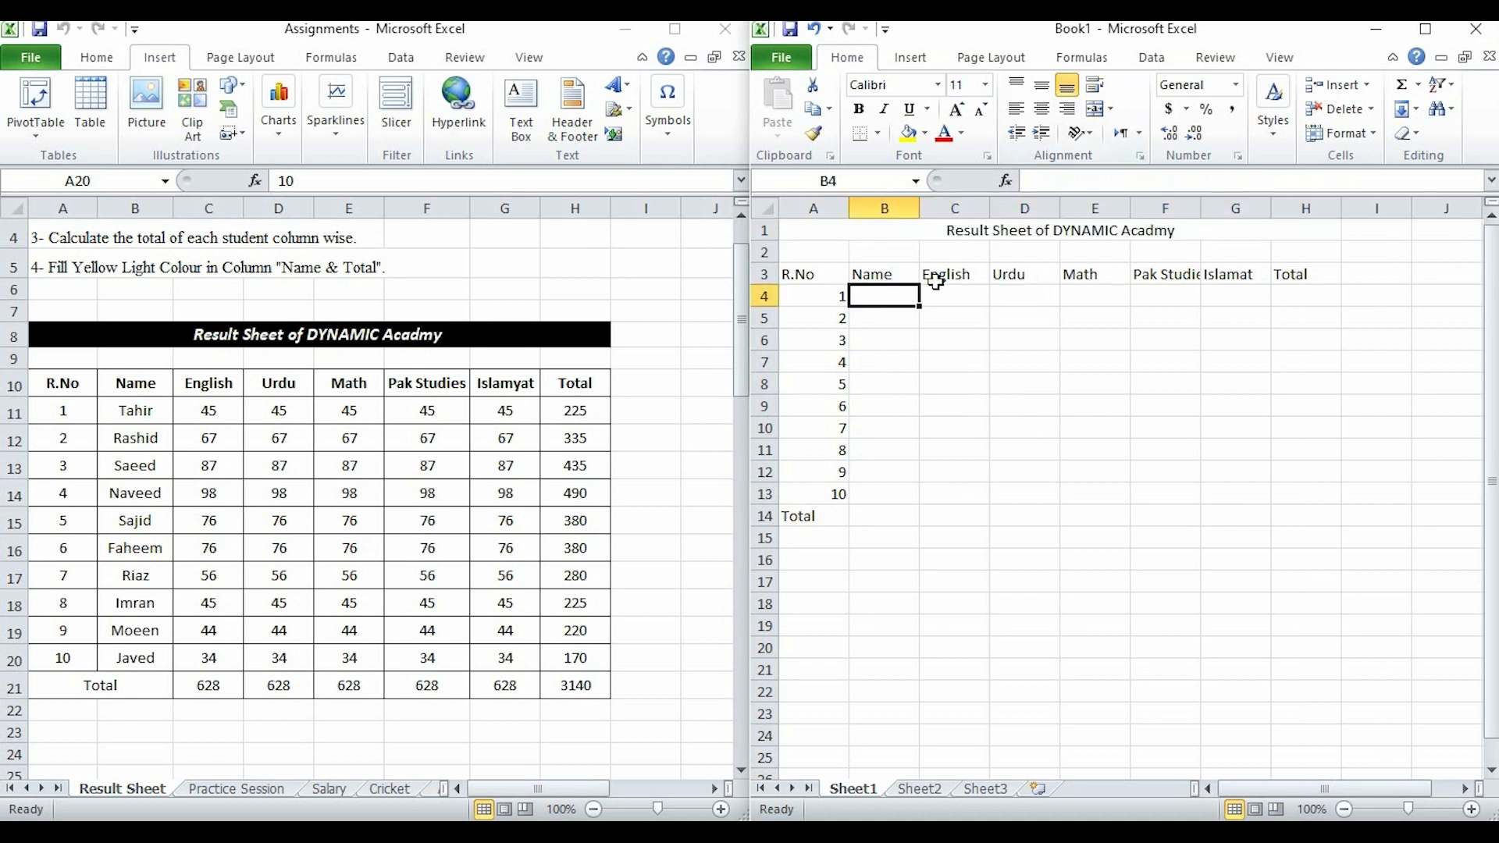
# Merge and center the Total row label across cells A14 and B14, as in the sample.
pyautogui.click(816, 276)
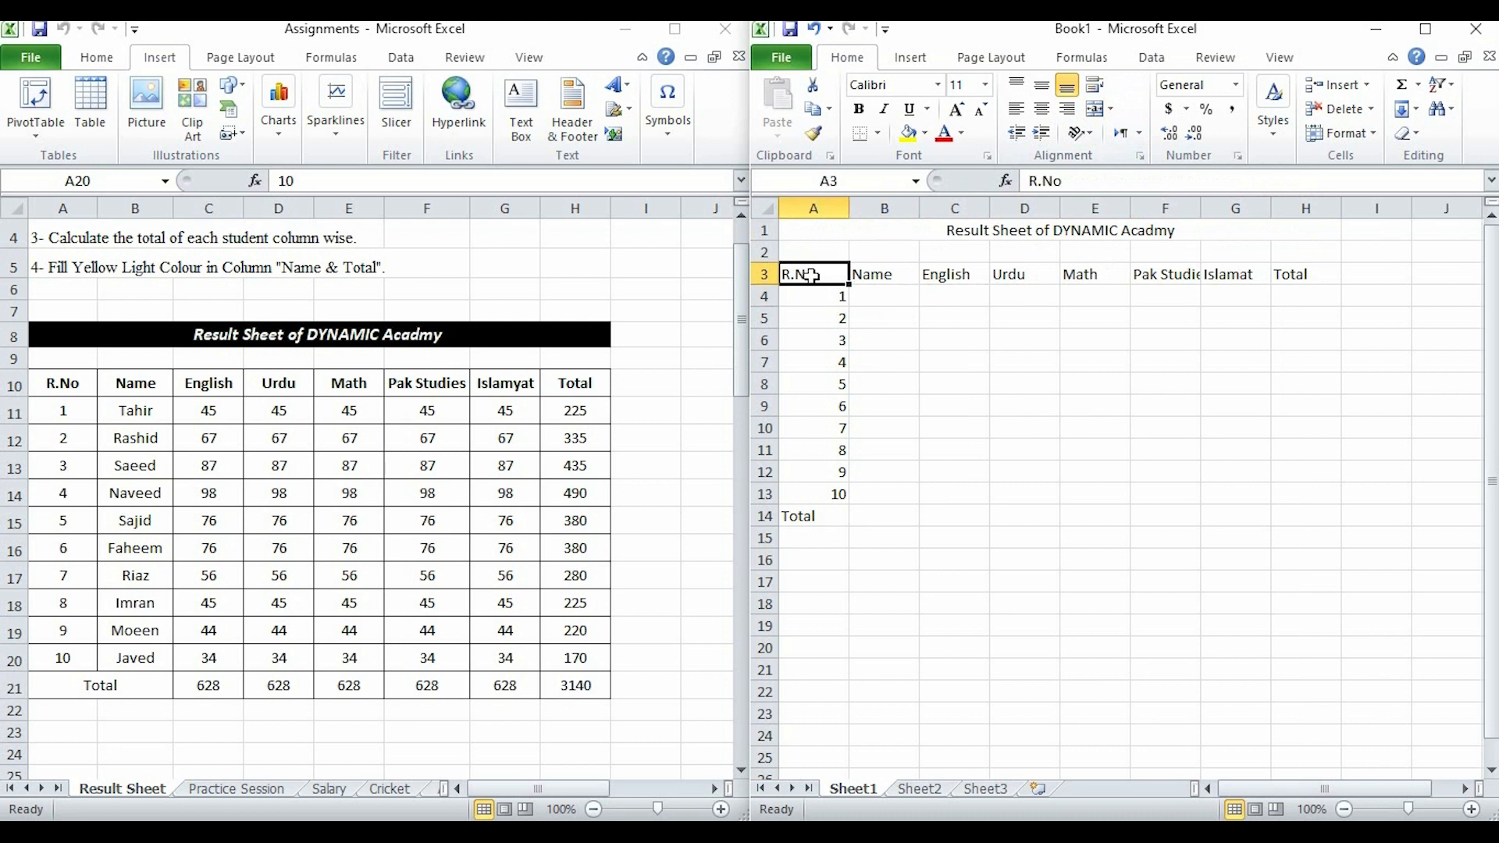
pyautogui.moveTo(817, 516); pyautogui.dragTo(860, 521)
pyautogui.click(71, 680)
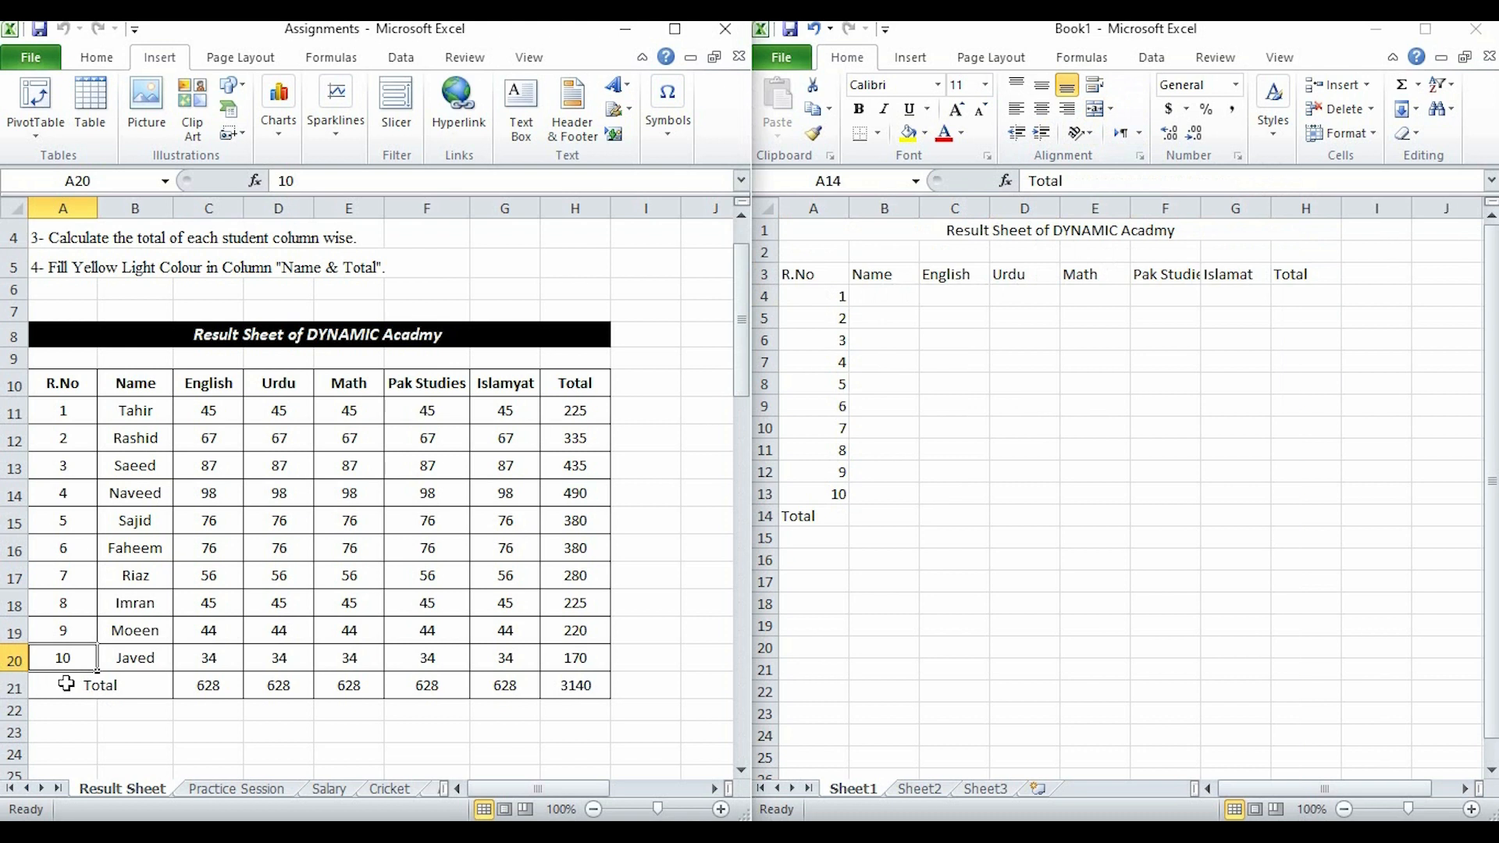
pyautogui.click(66, 684)
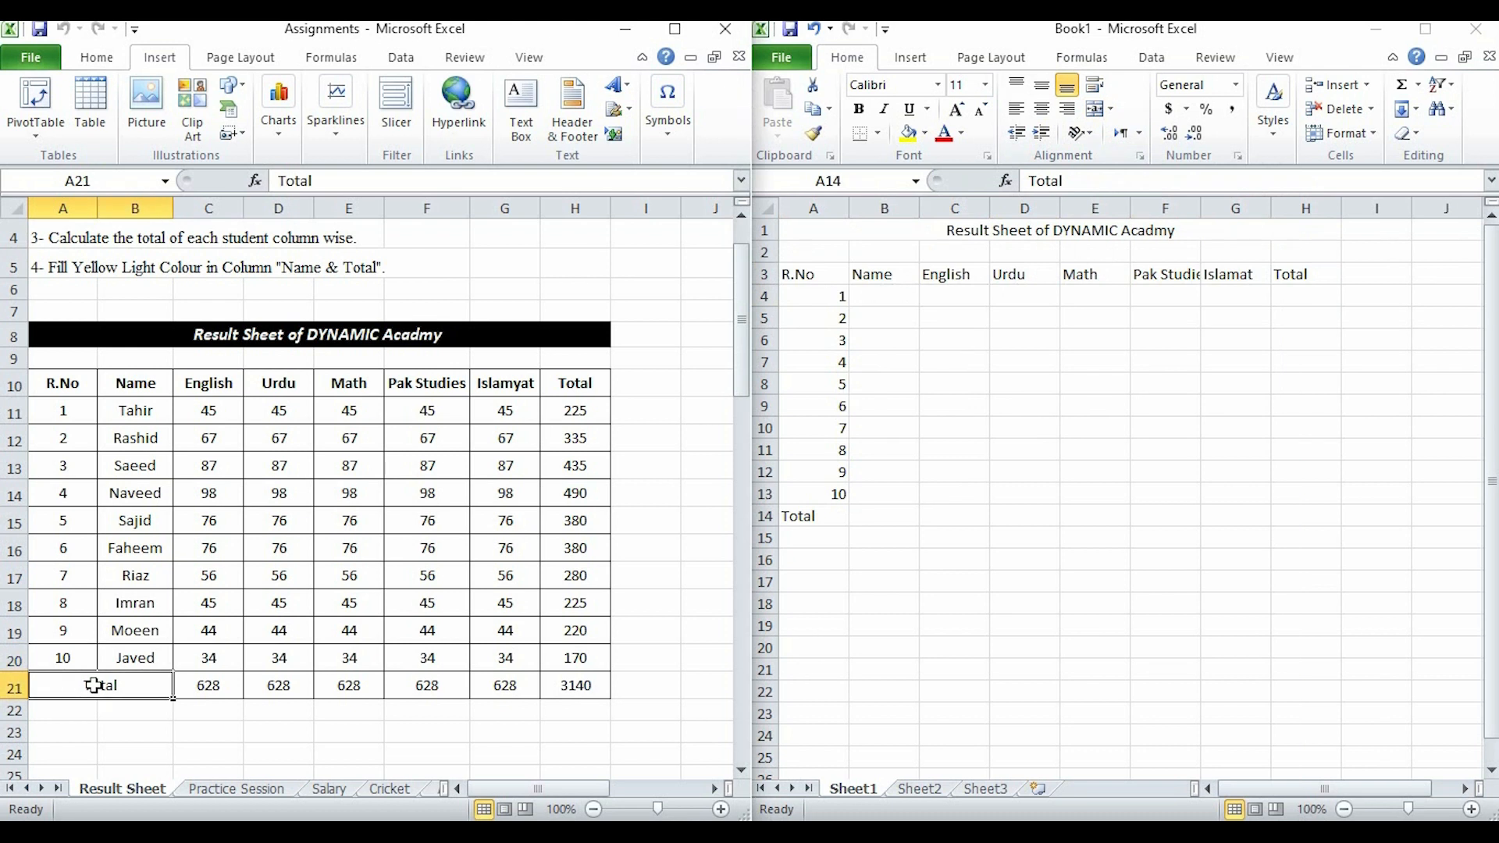
pyautogui.click(831, 515)
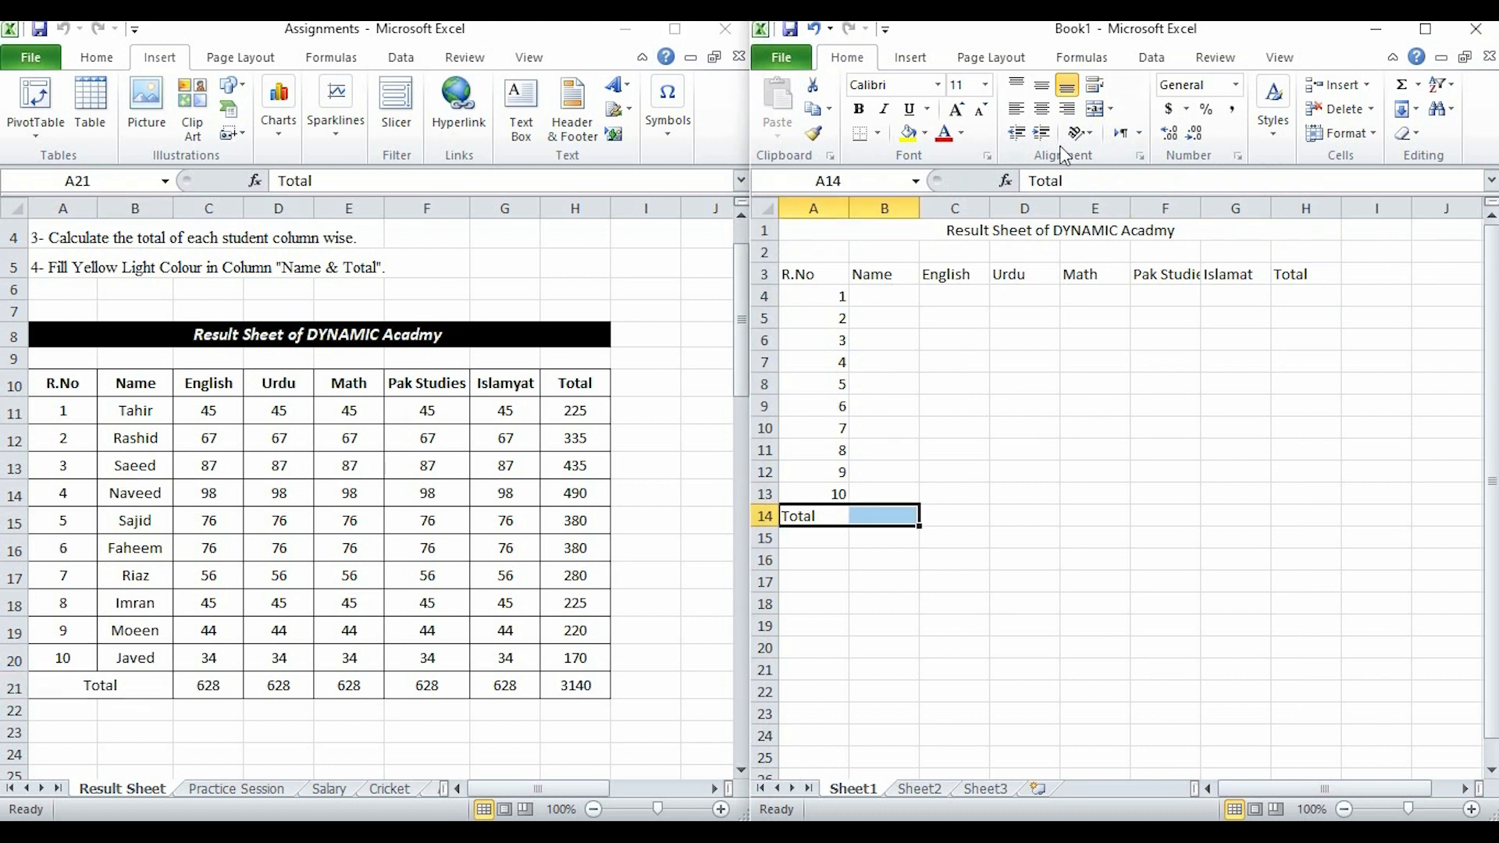
pyautogui.click(1095, 109)
pyautogui.click(904, 309)
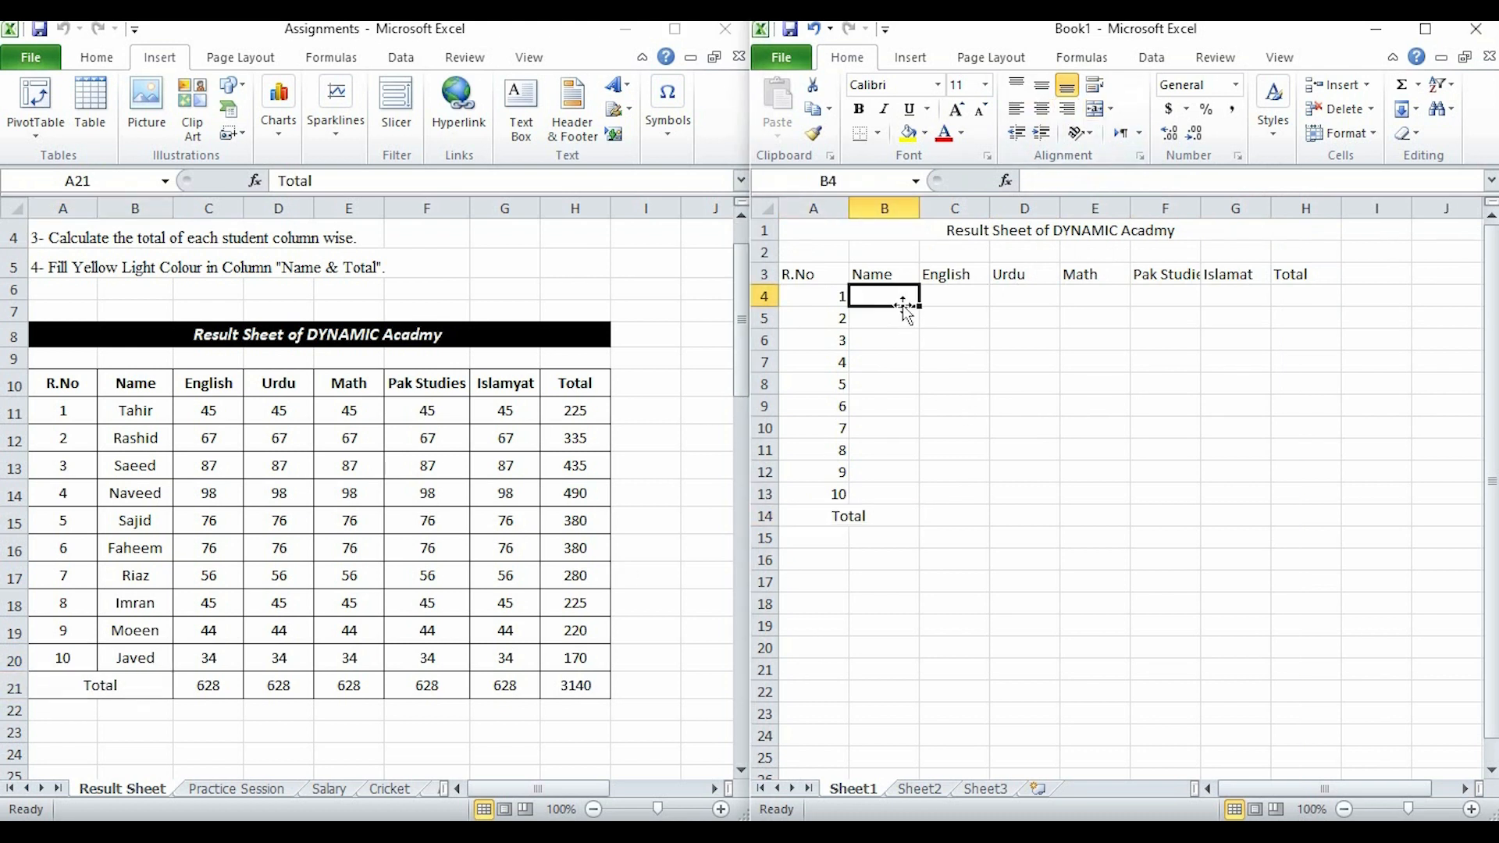
# Apply All Borders to the whole table, cells A3 to H14.
pyautogui.moveTo(802, 273); pyautogui.dragTo(1272, 517)
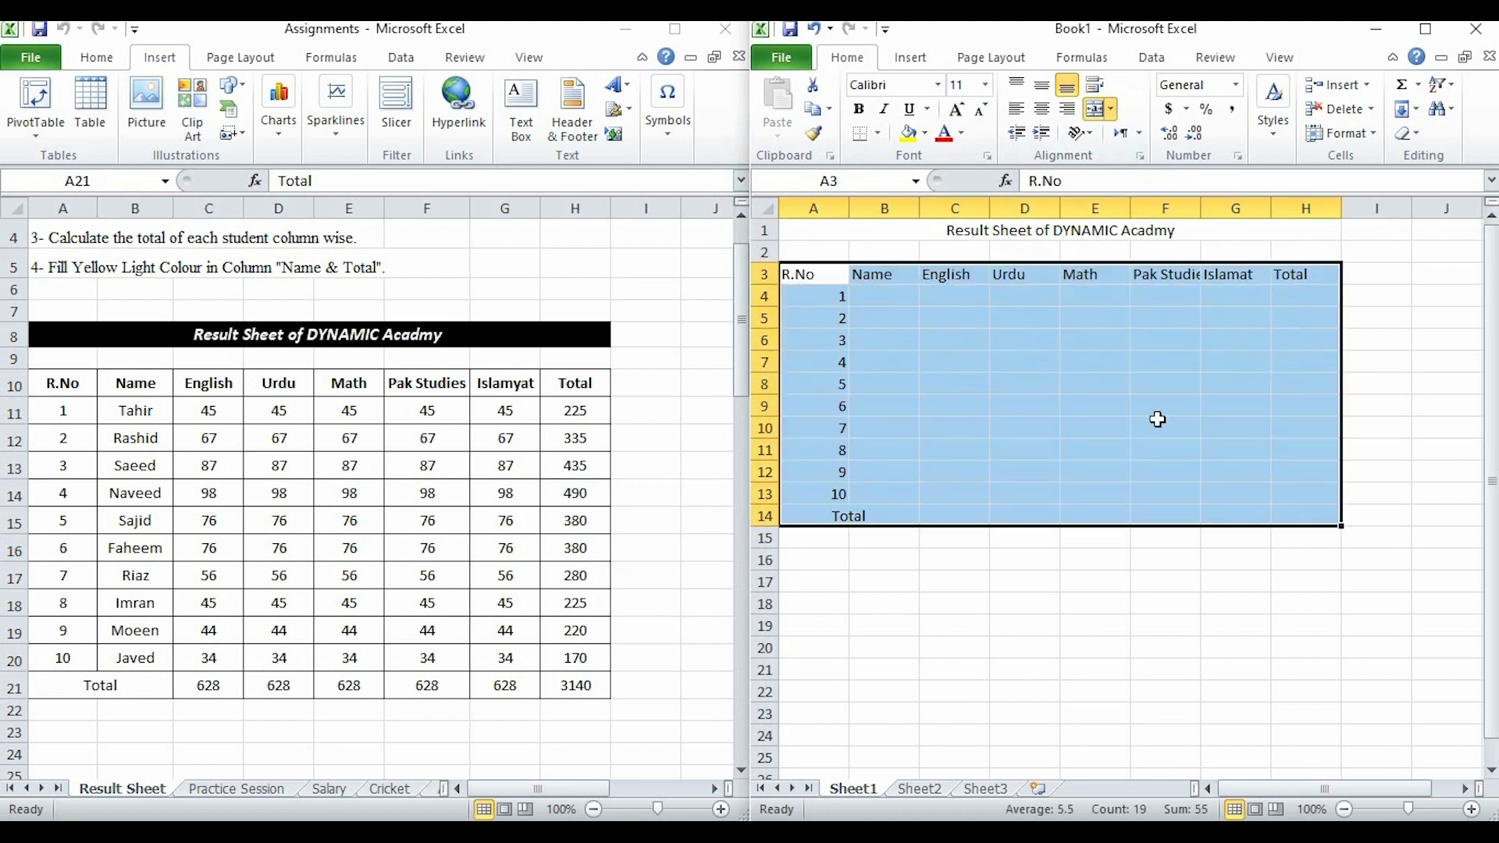
pyautogui.click(878, 134)
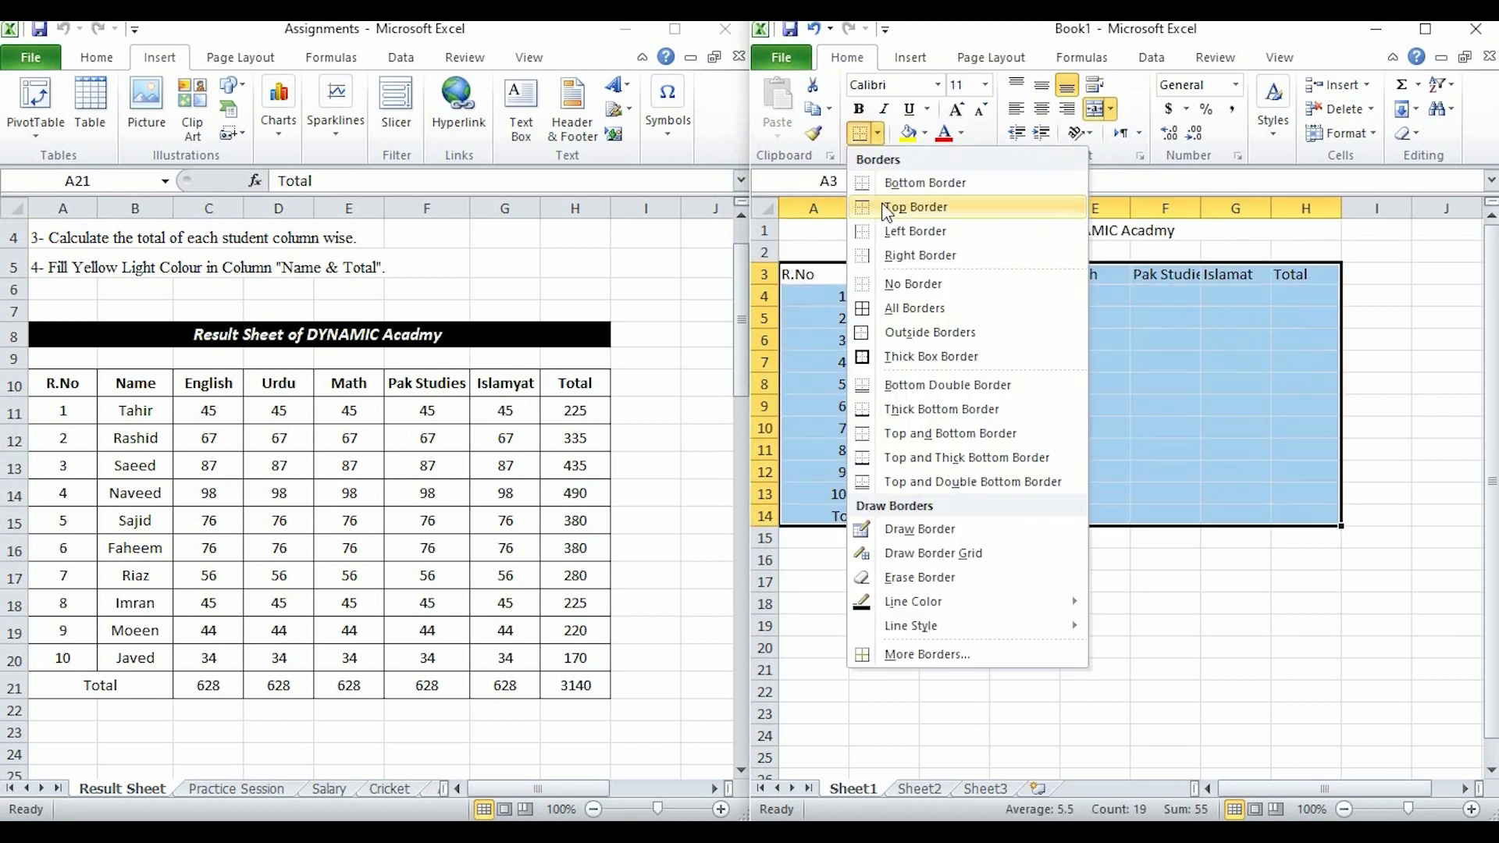
pyautogui.click(892, 311)
pyautogui.click(965, 404)
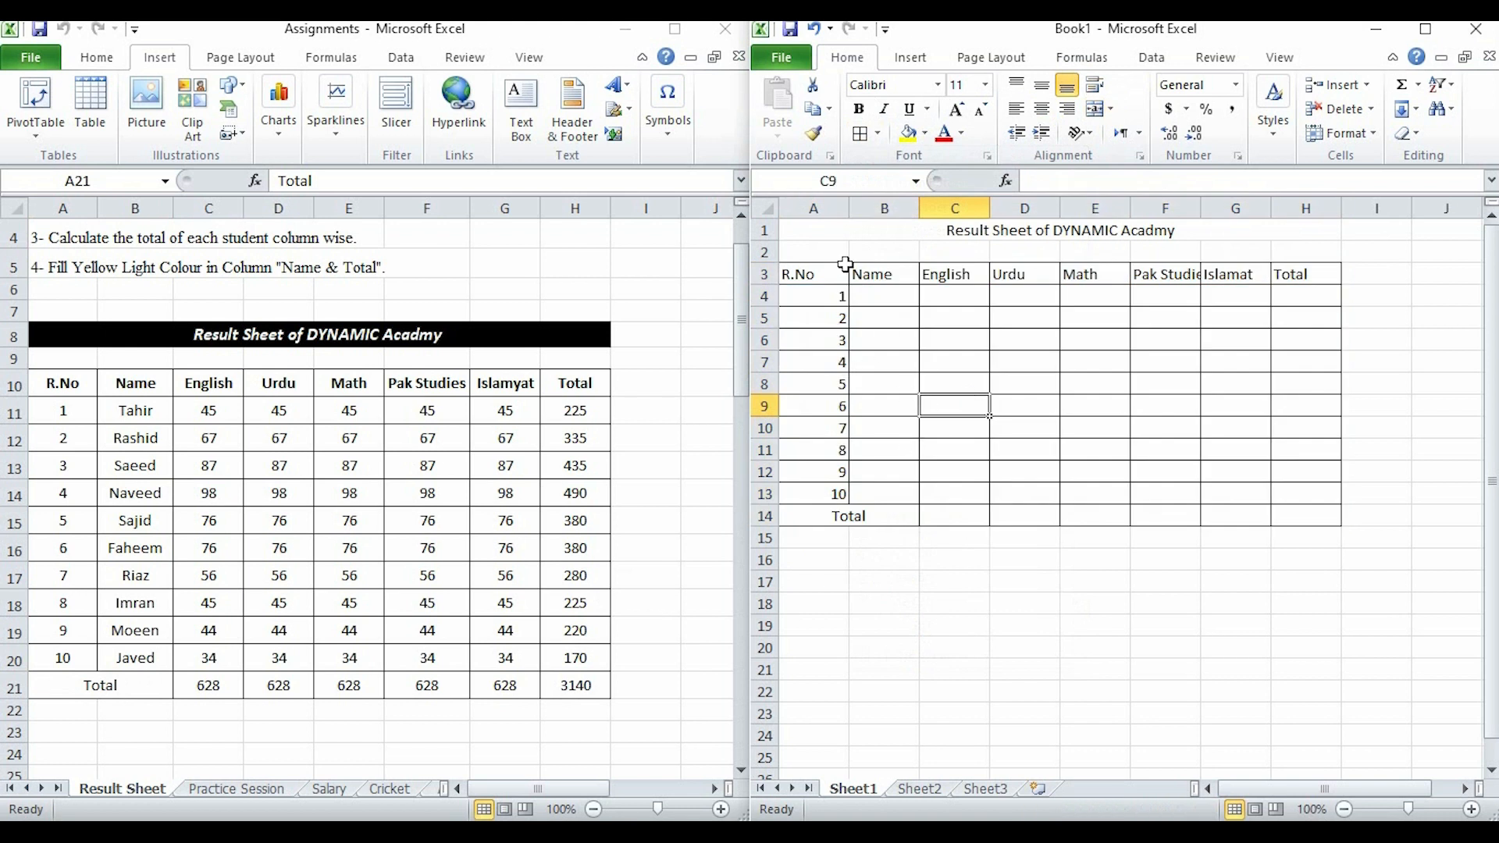
# Center the contents of the table cells A3 to H14 both horizontally and vertically.
pyautogui.moveTo(813, 275); pyautogui.dragTo(1294, 506)
pyautogui.click(1041, 108)
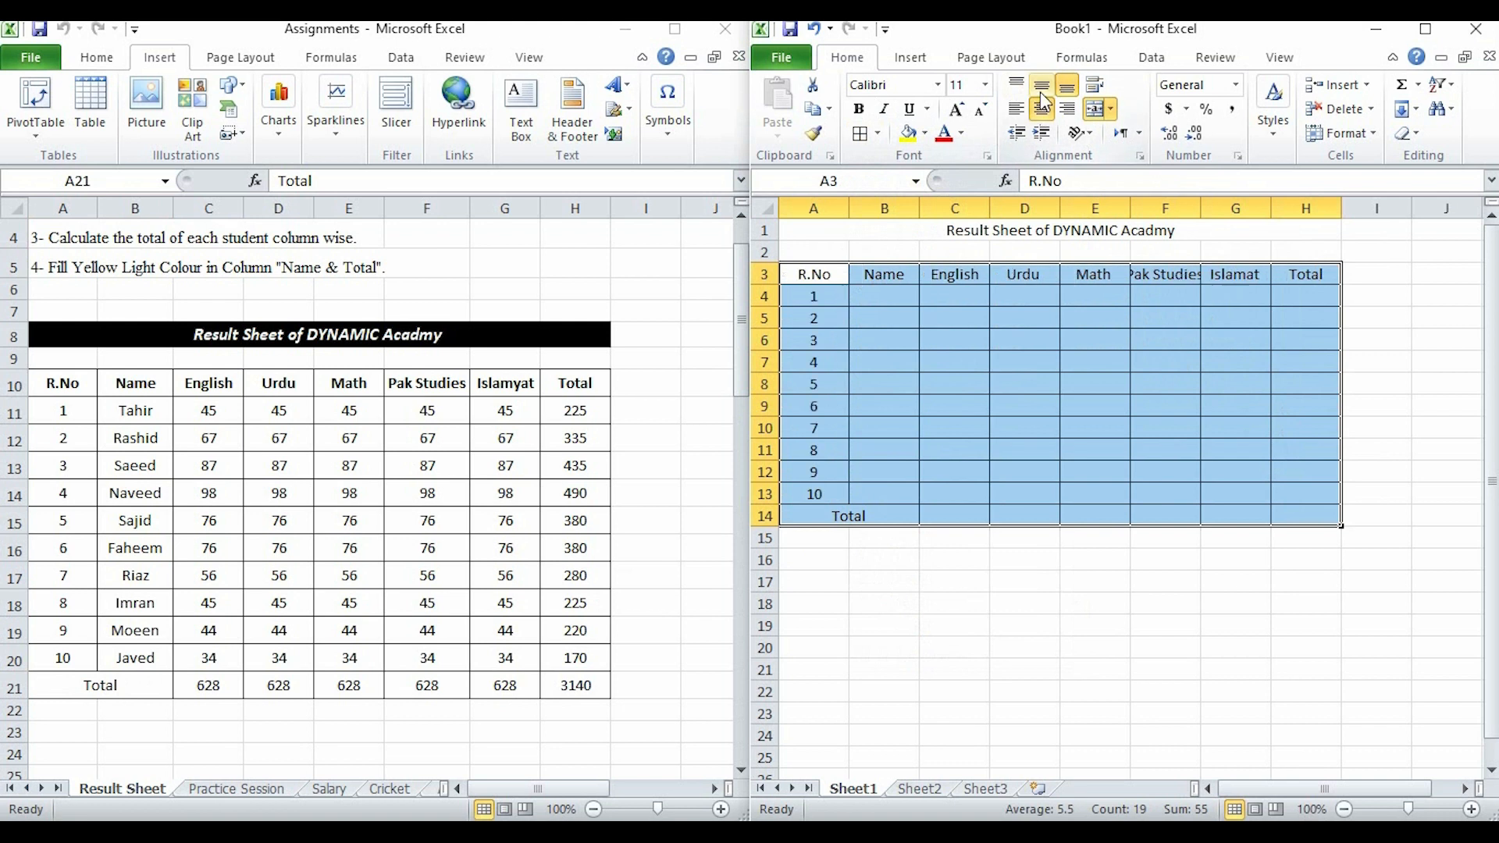
pyautogui.click(1041, 84)
pyautogui.click(974, 384)
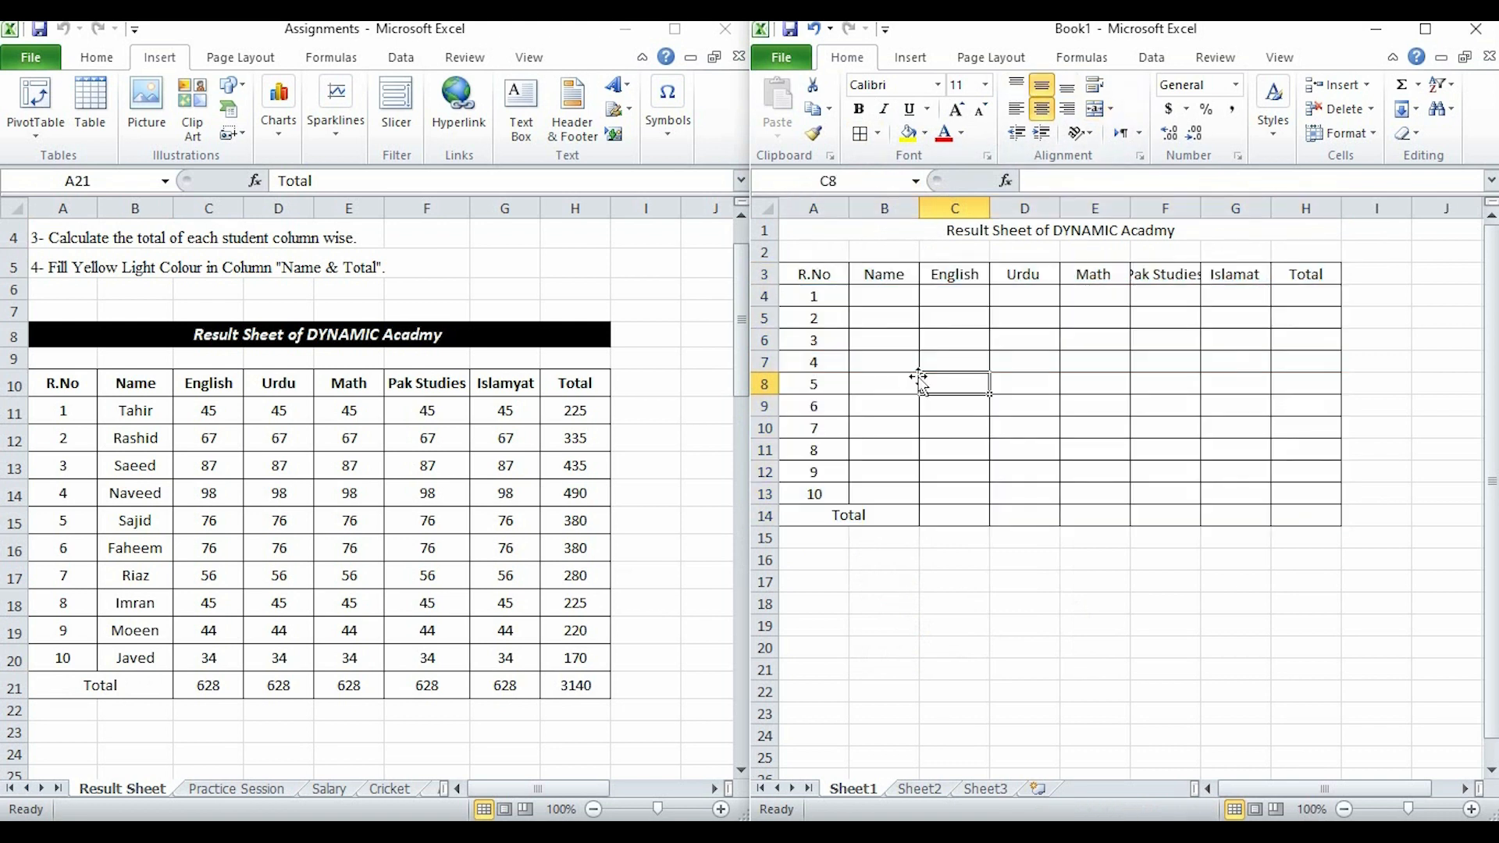
# Autofit the width of column F so that the Pak Studies heading fits.
pyautogui.click(953, 339)
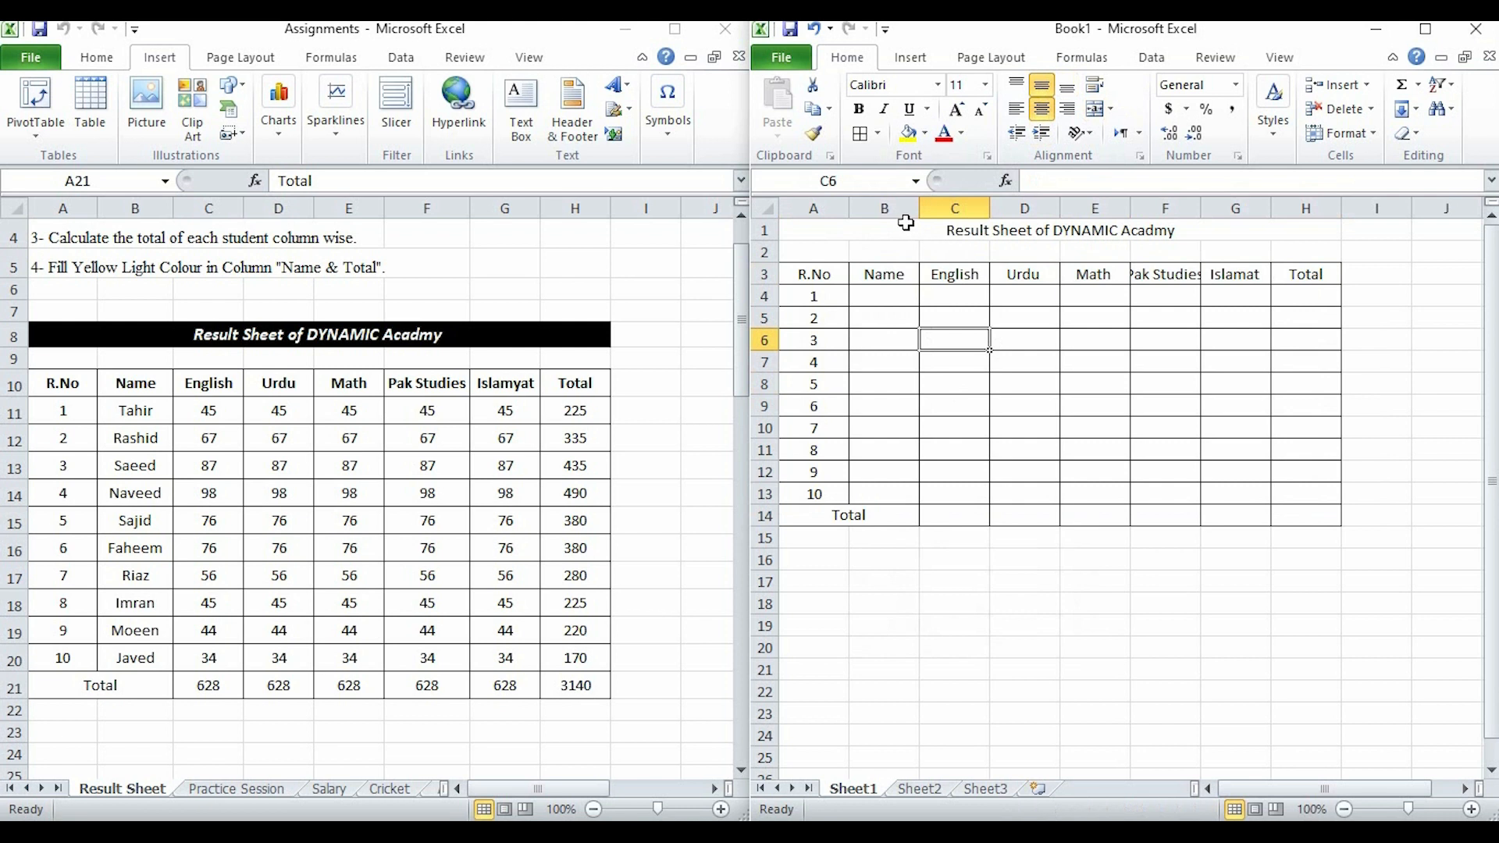
pyautogui.click(982, 206)
pyautogui.moveTo(981, 206); pyautogui.dragTo(1171, 207)
pyautogui.click(1146, 361)
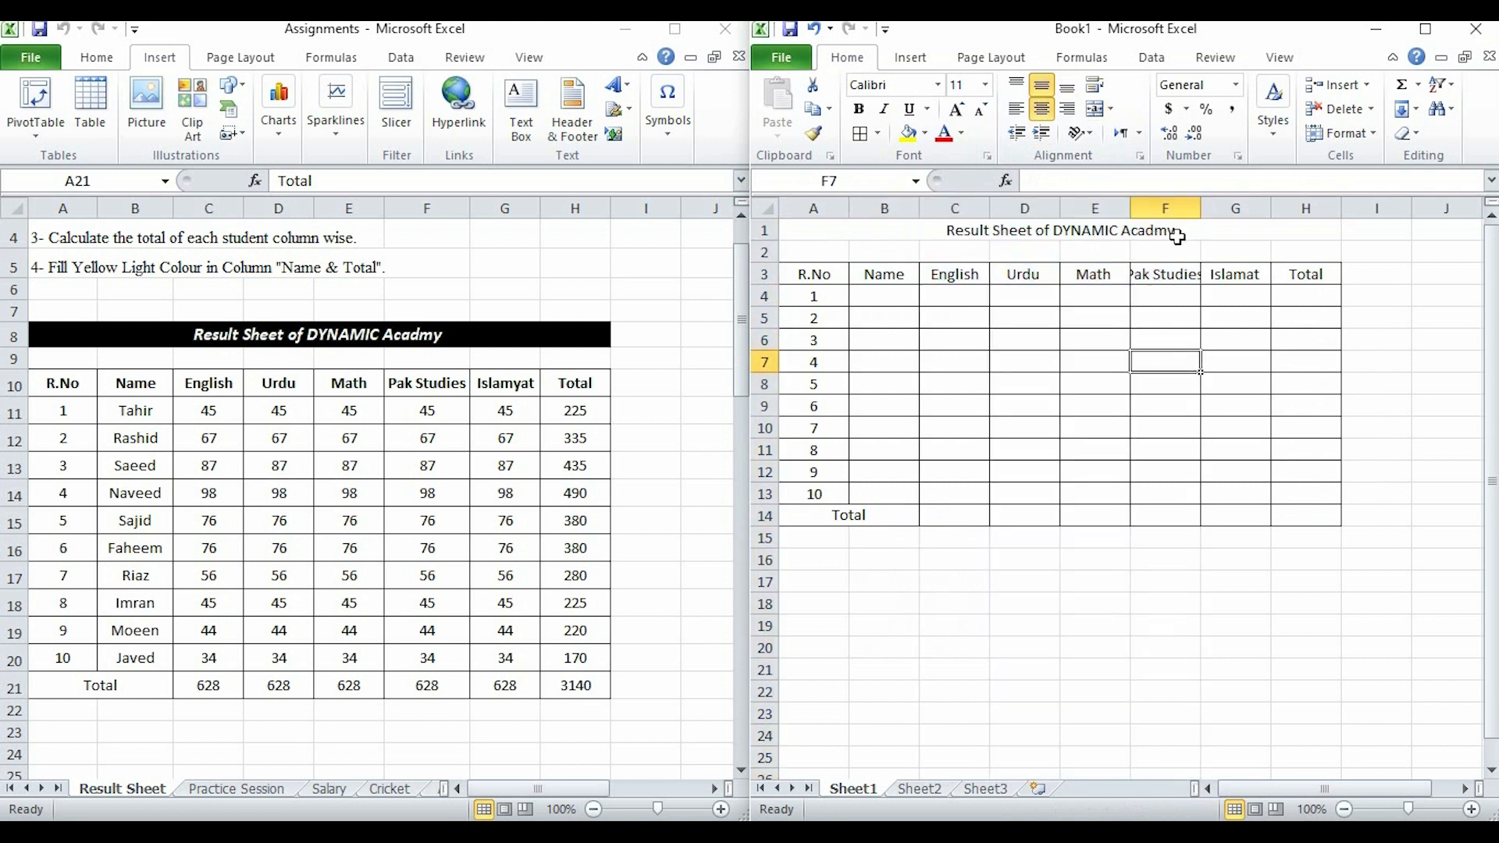
pyautogui.click(1166, 278)
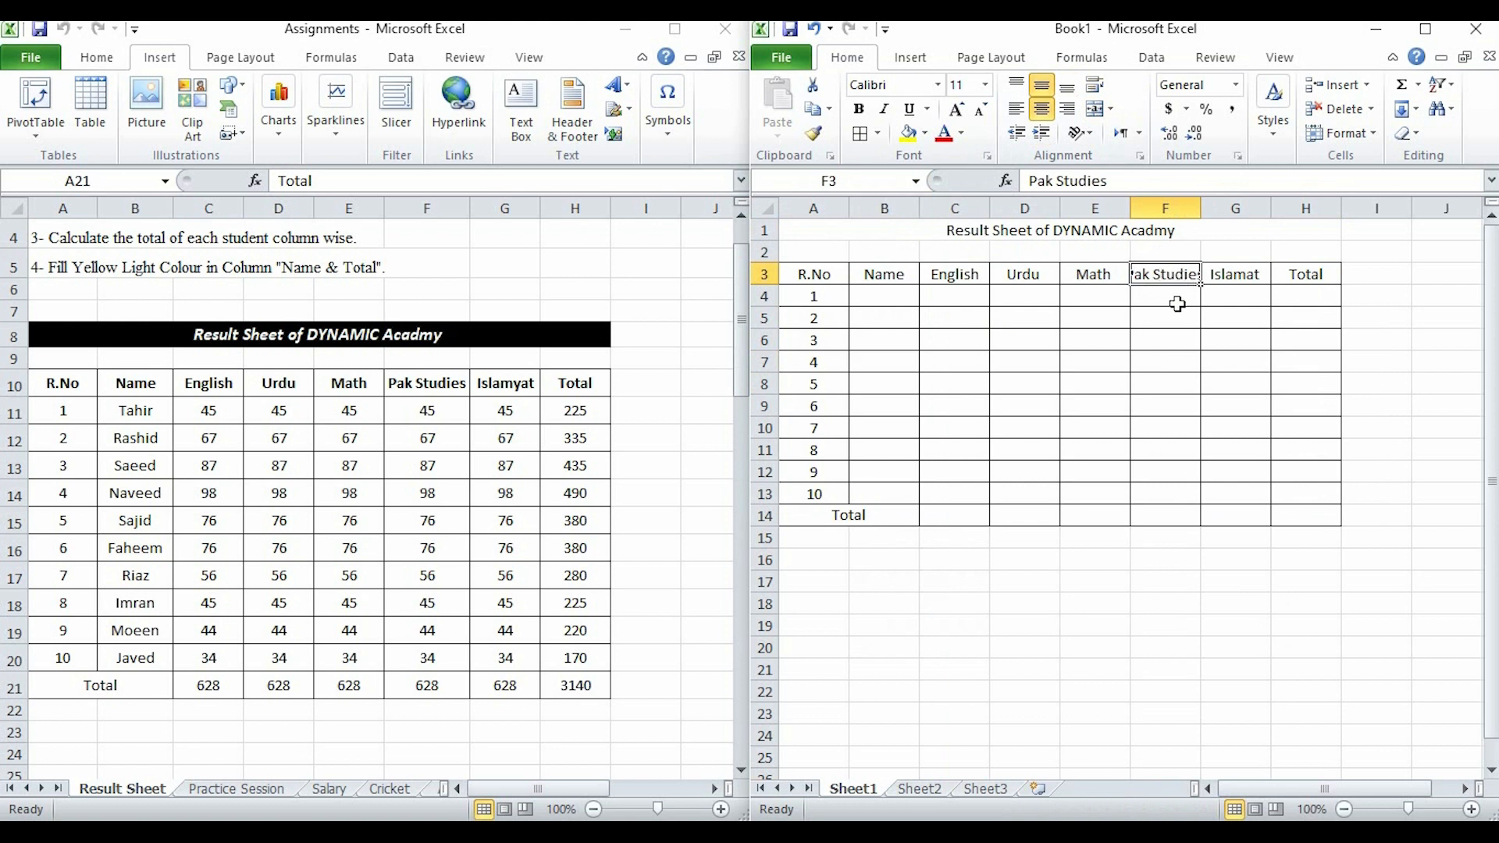
pyautogui.click(1176, 294)
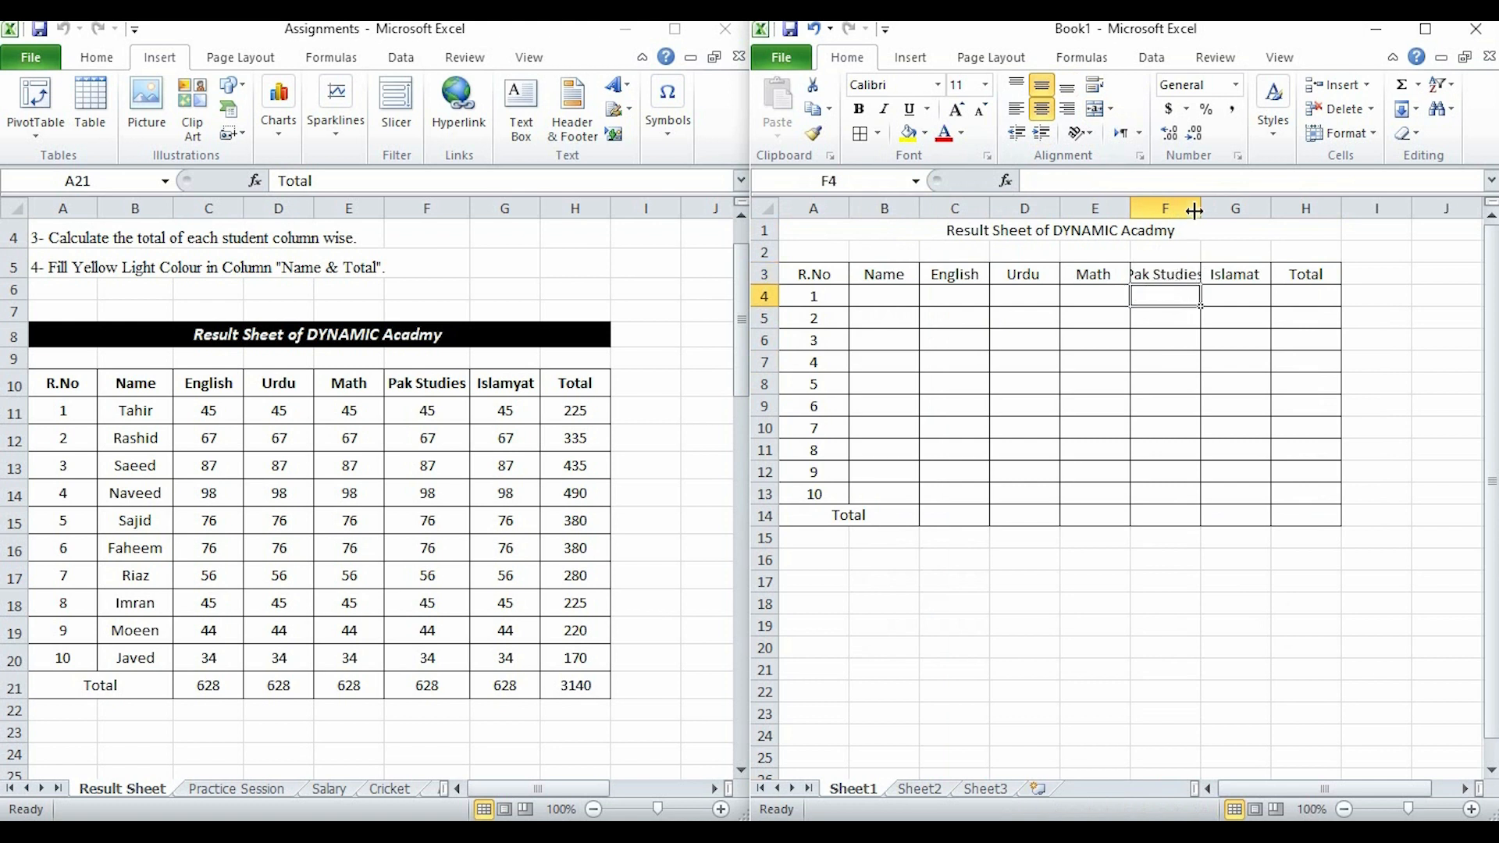
pyautogui.doubleClick(1202, 210)
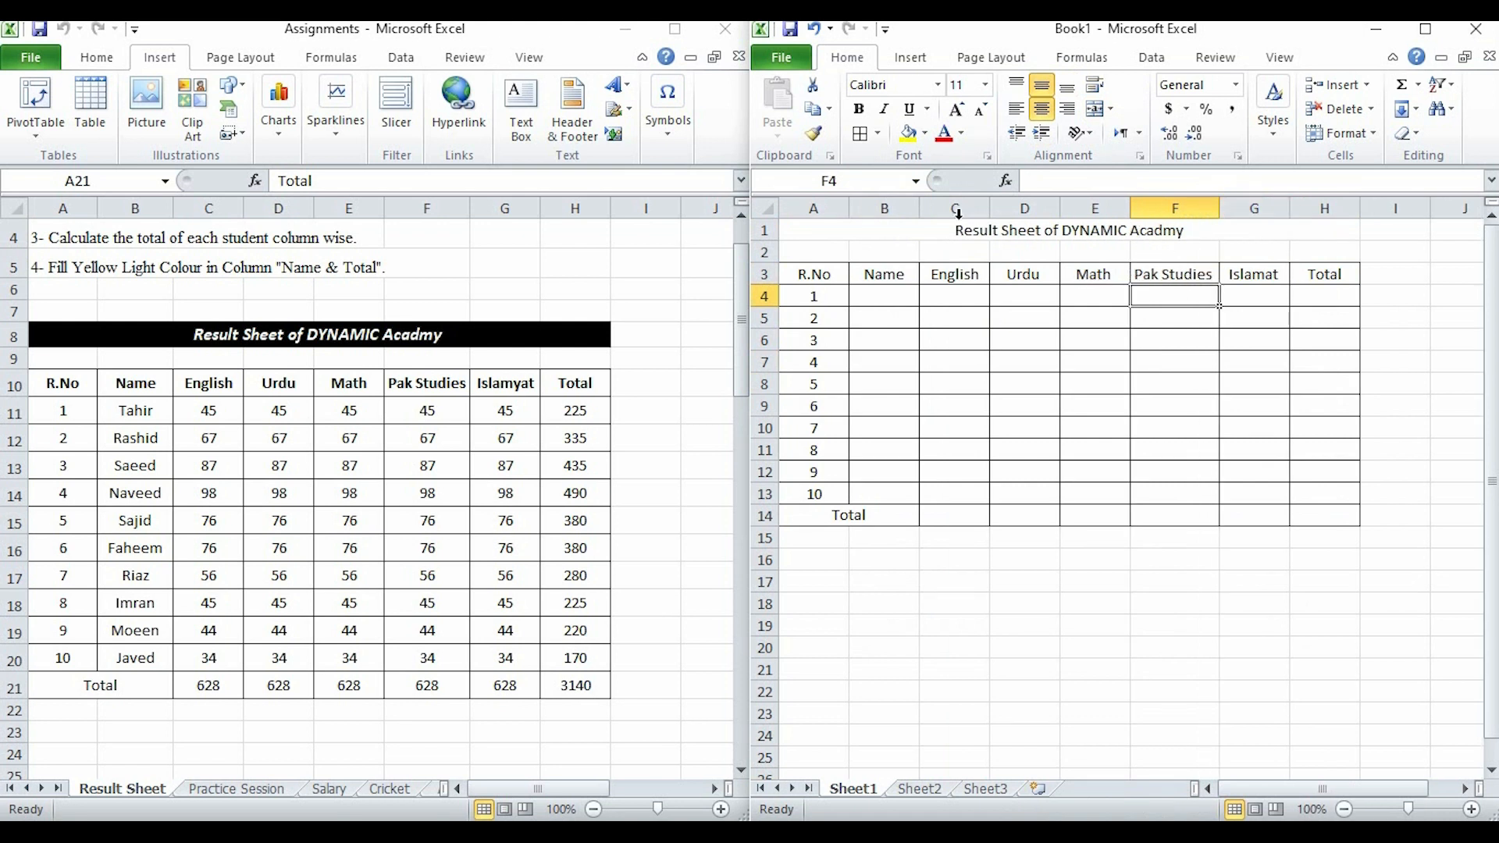
# Slightly widen the English, Urdu and Math columns, C to E.
pyautogui.click(981, 209)
pyautogui.moveTo(981, 208); pyautogui.dragTo(1233, 210)
pyautogui.click(1116, 343)
pyautogui.click(1182, 383)
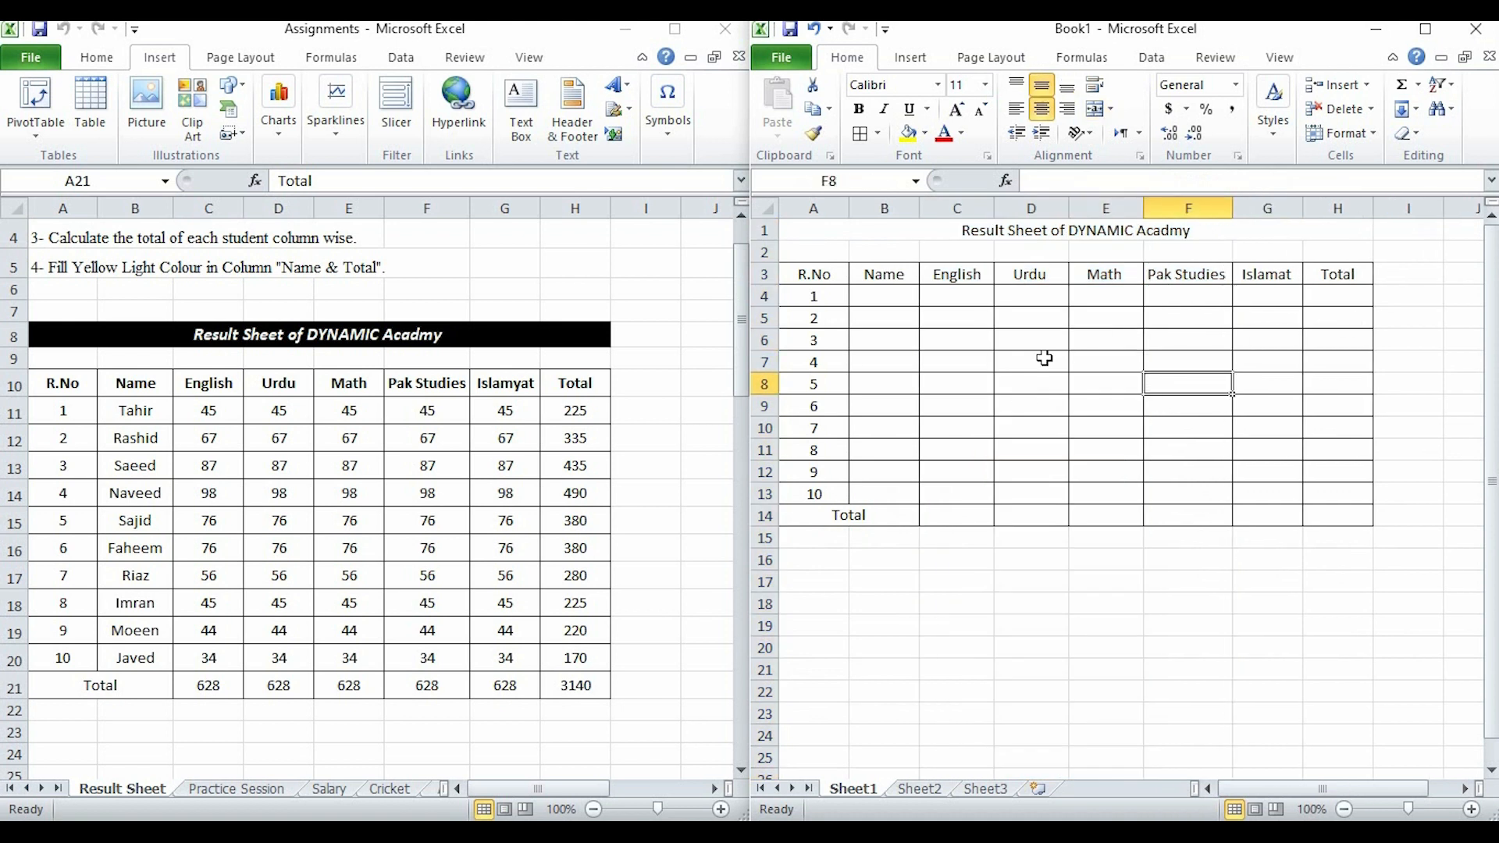
# Increase the height of table rows 3 to 14 evenly.
pyautogui.moveTo(769, 274); pyautogui.dragTo(769, 516)
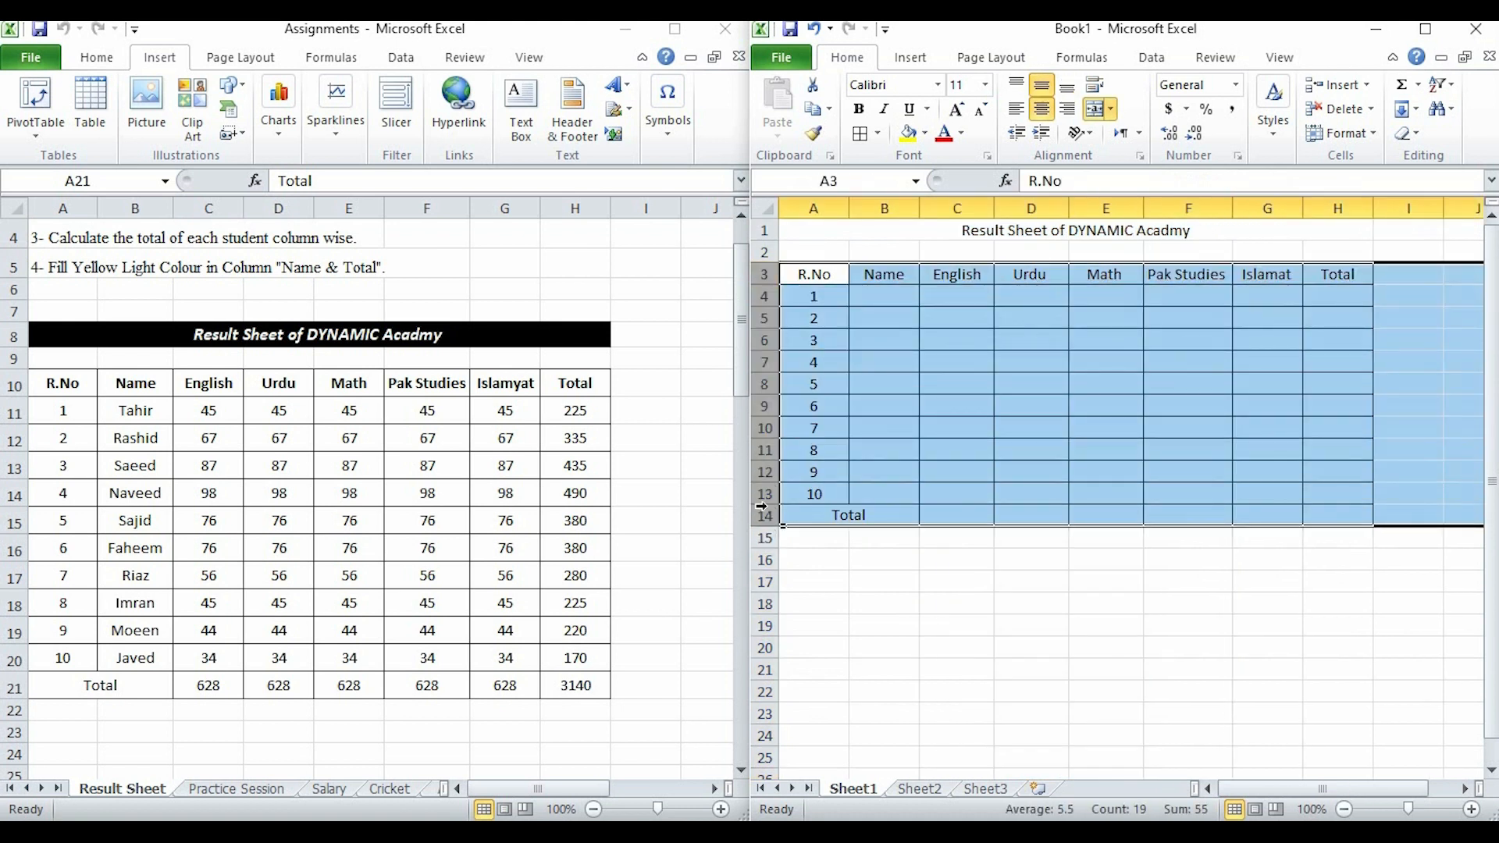
pyautogui.moveTo(769, 402); pyautogui.dragTo(771, 403)
pyautogui.click(880, 427)
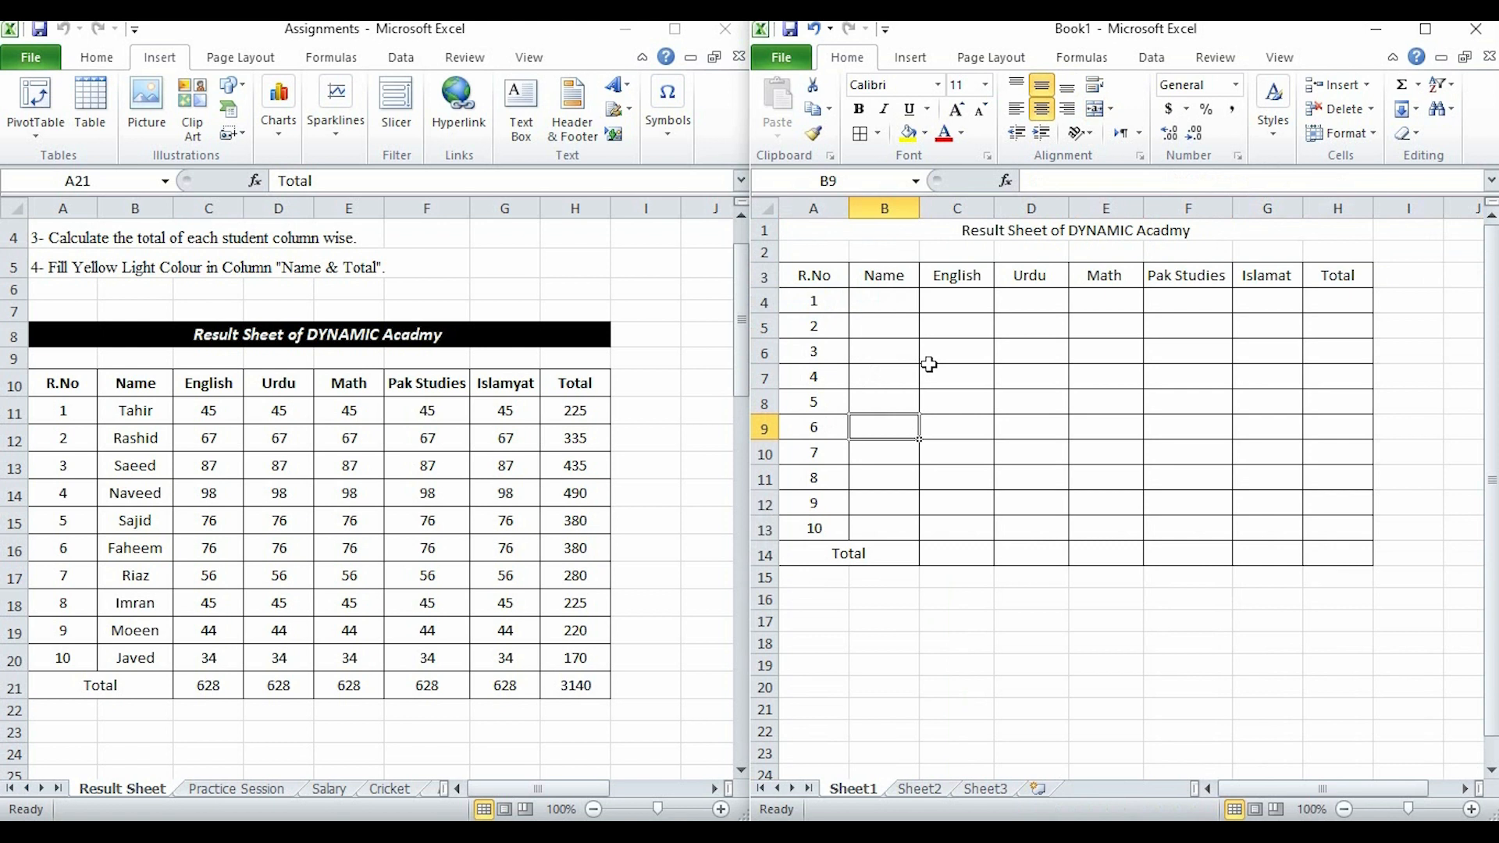
# Enter the ten students' names from the reference sheet in the Name column, cells B4 to B13.
pyautogui.click(904, 309)
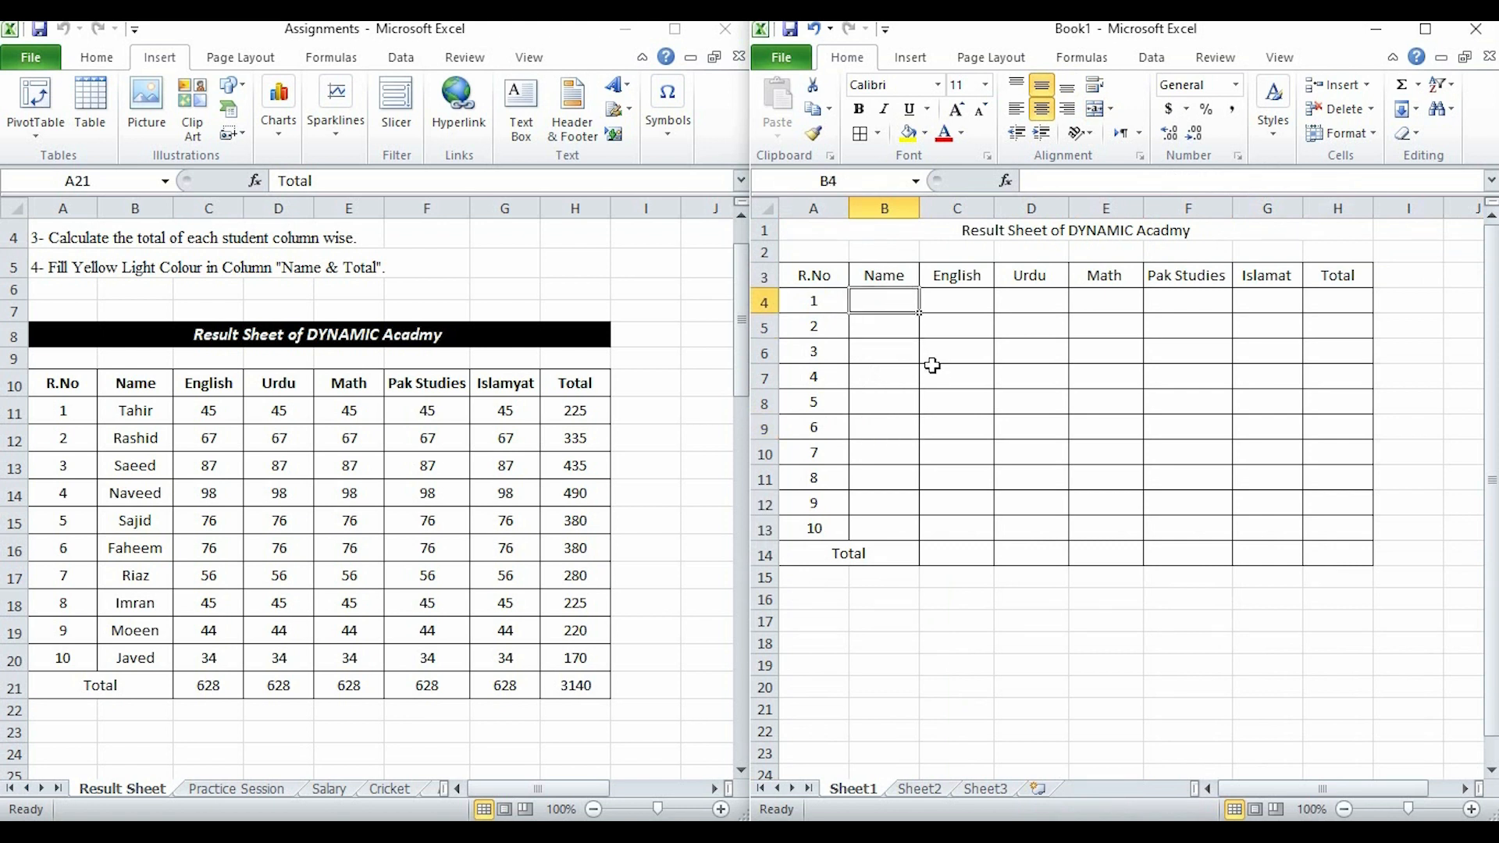
pyautogui.write('Tahir')
pyautogui.press('Return')
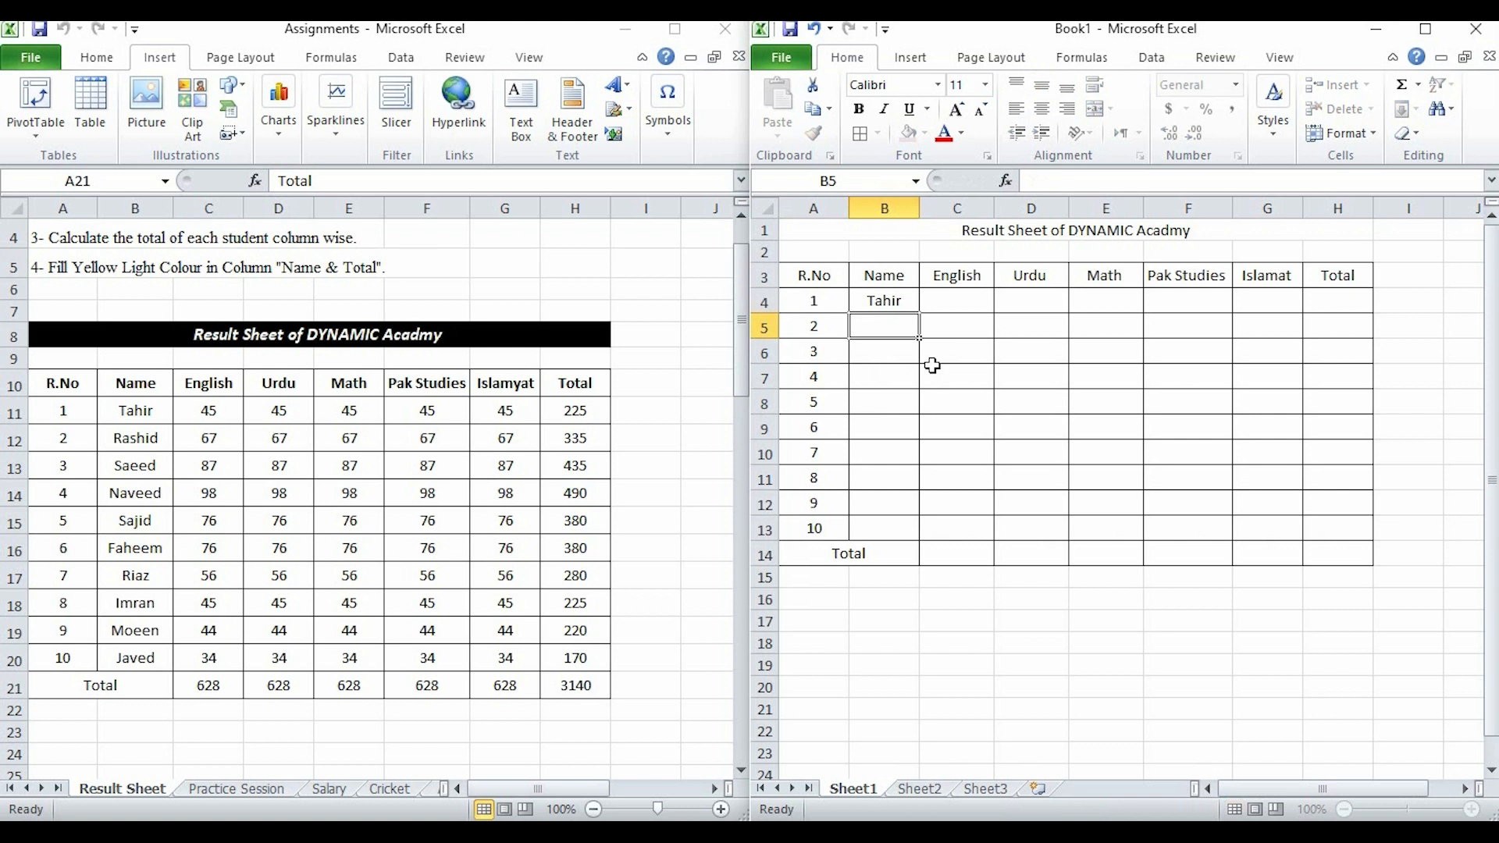
pyautogui.write('Ras')
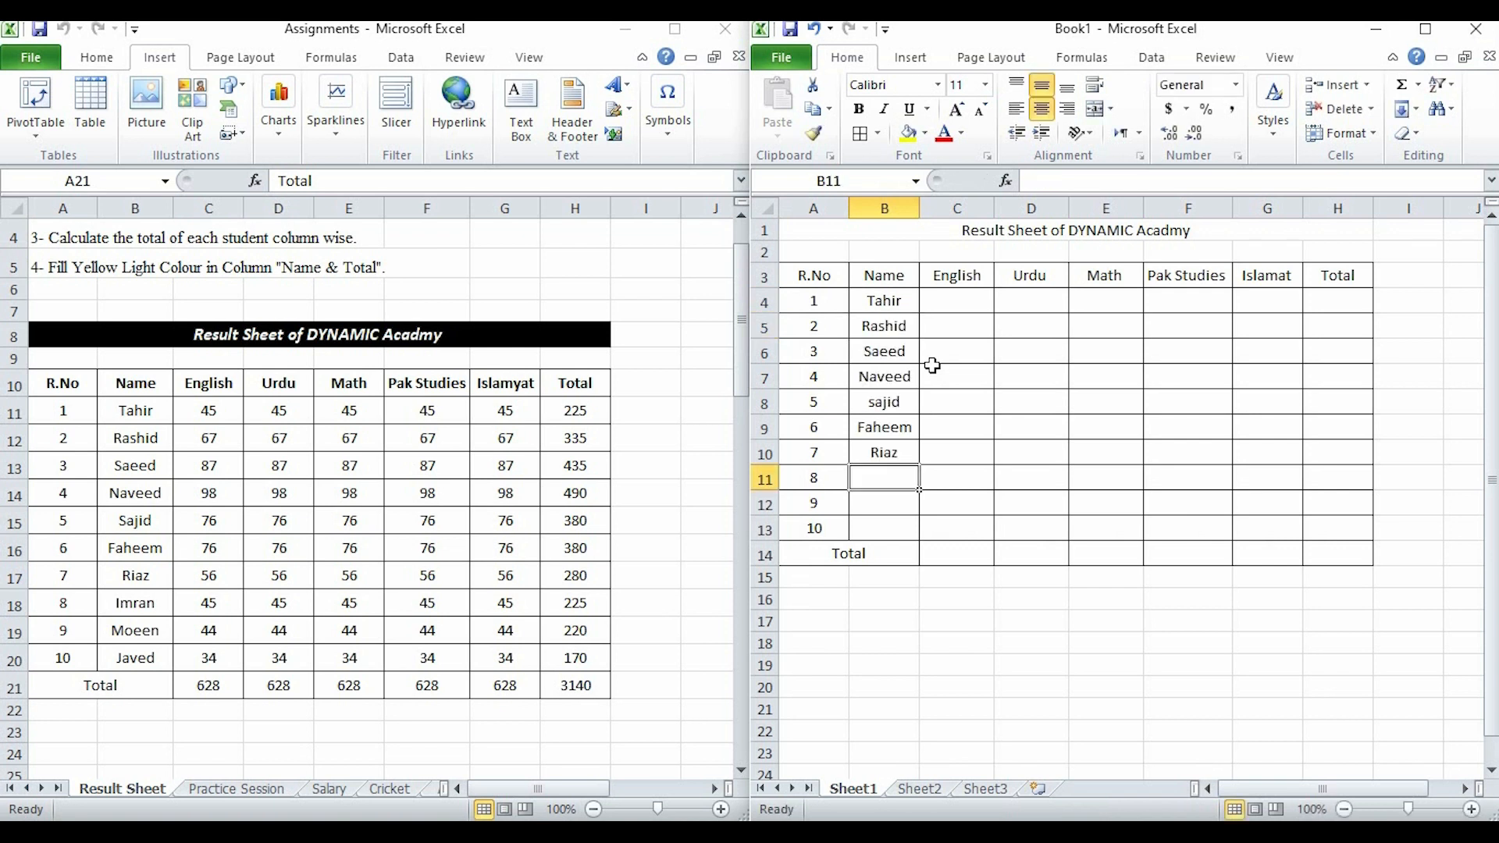
pyautogui.write('Imran')
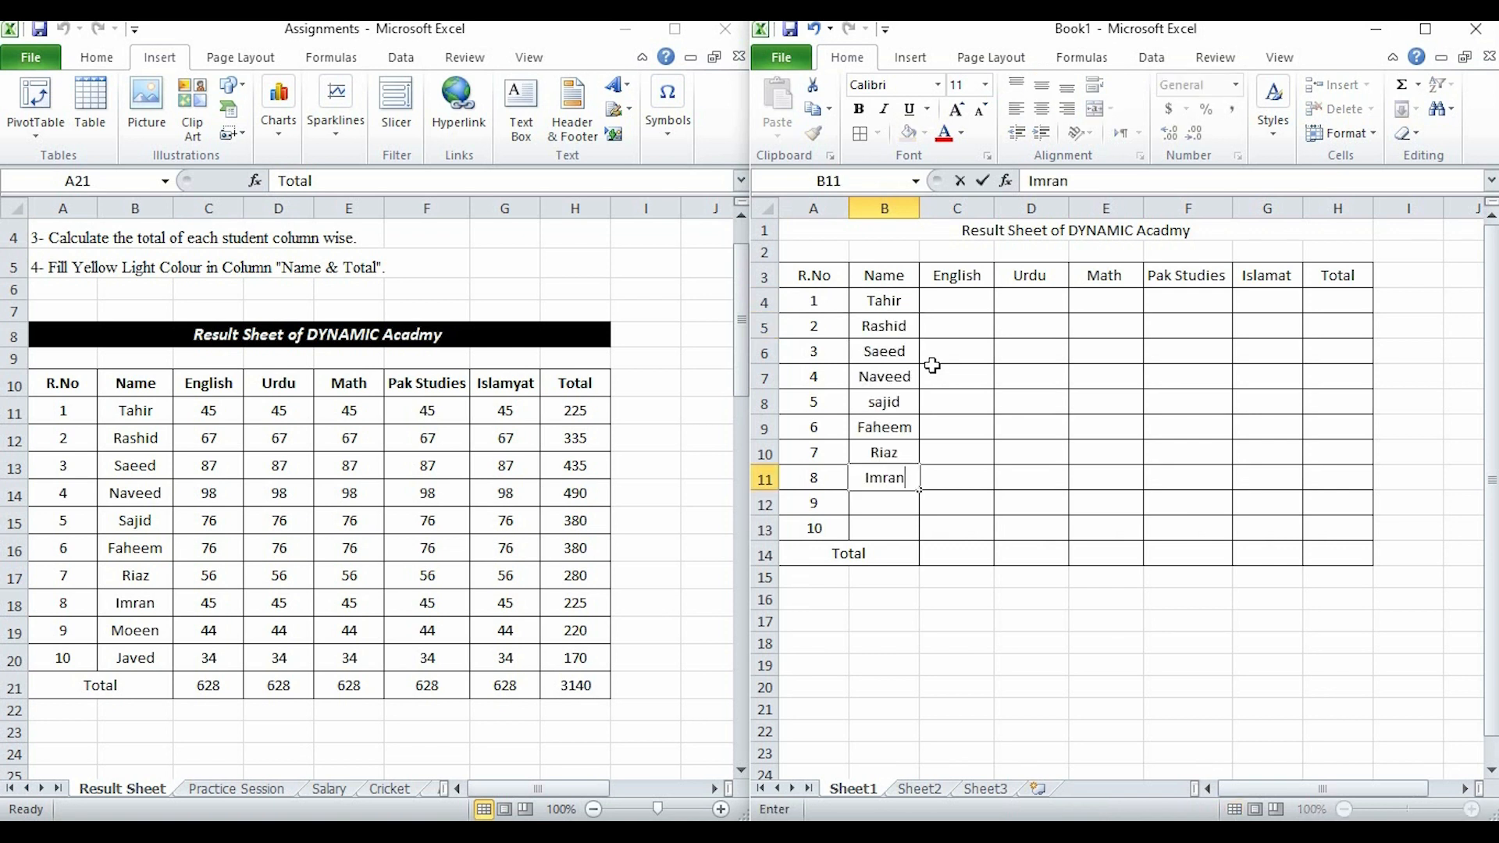
pyautogui.press('Return')
pyautogui.write('Moeen')
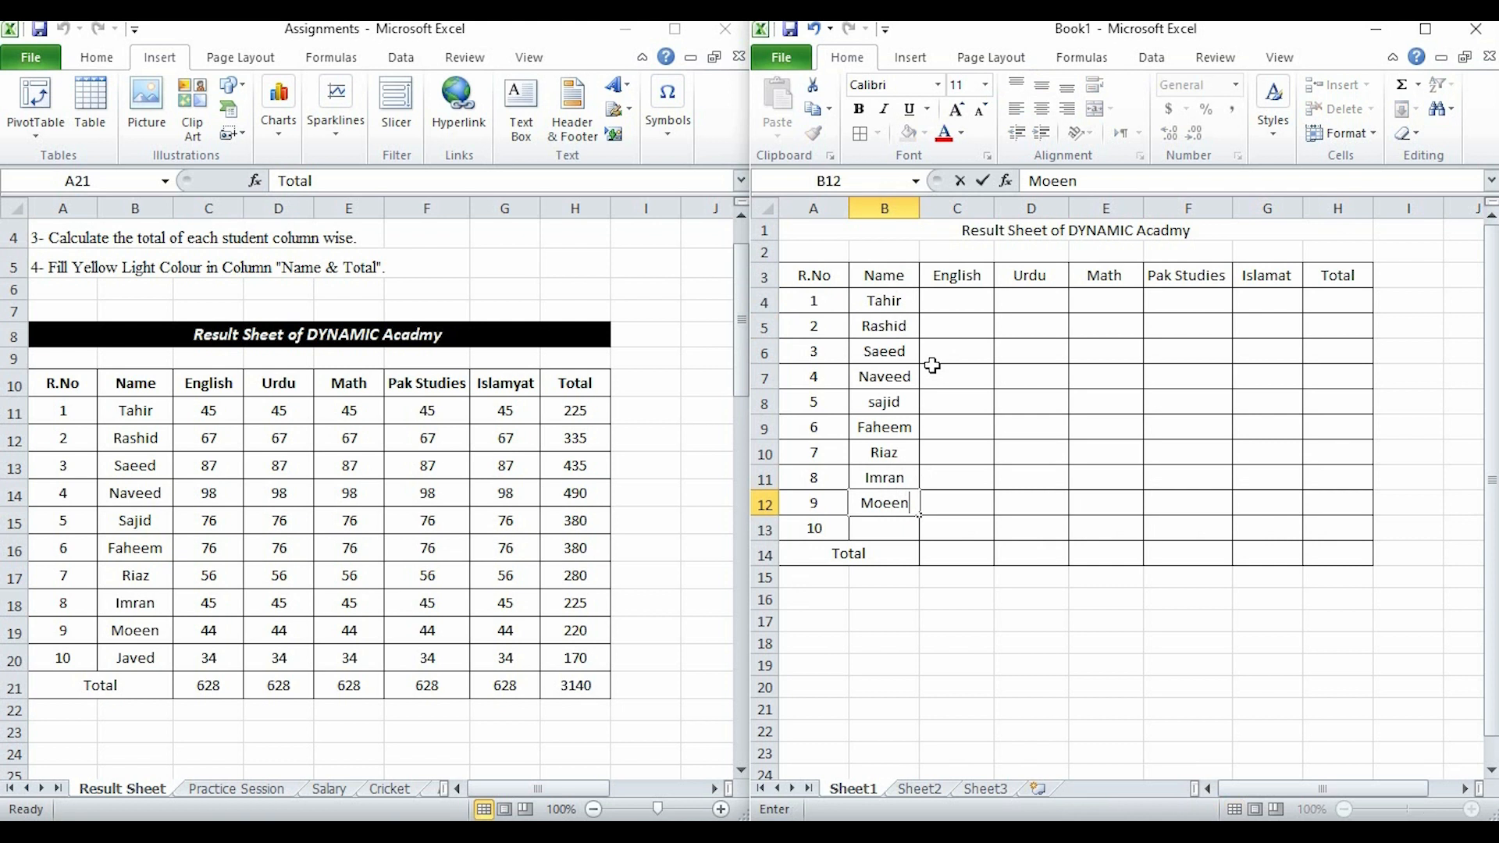
pyautogui.press('Return')
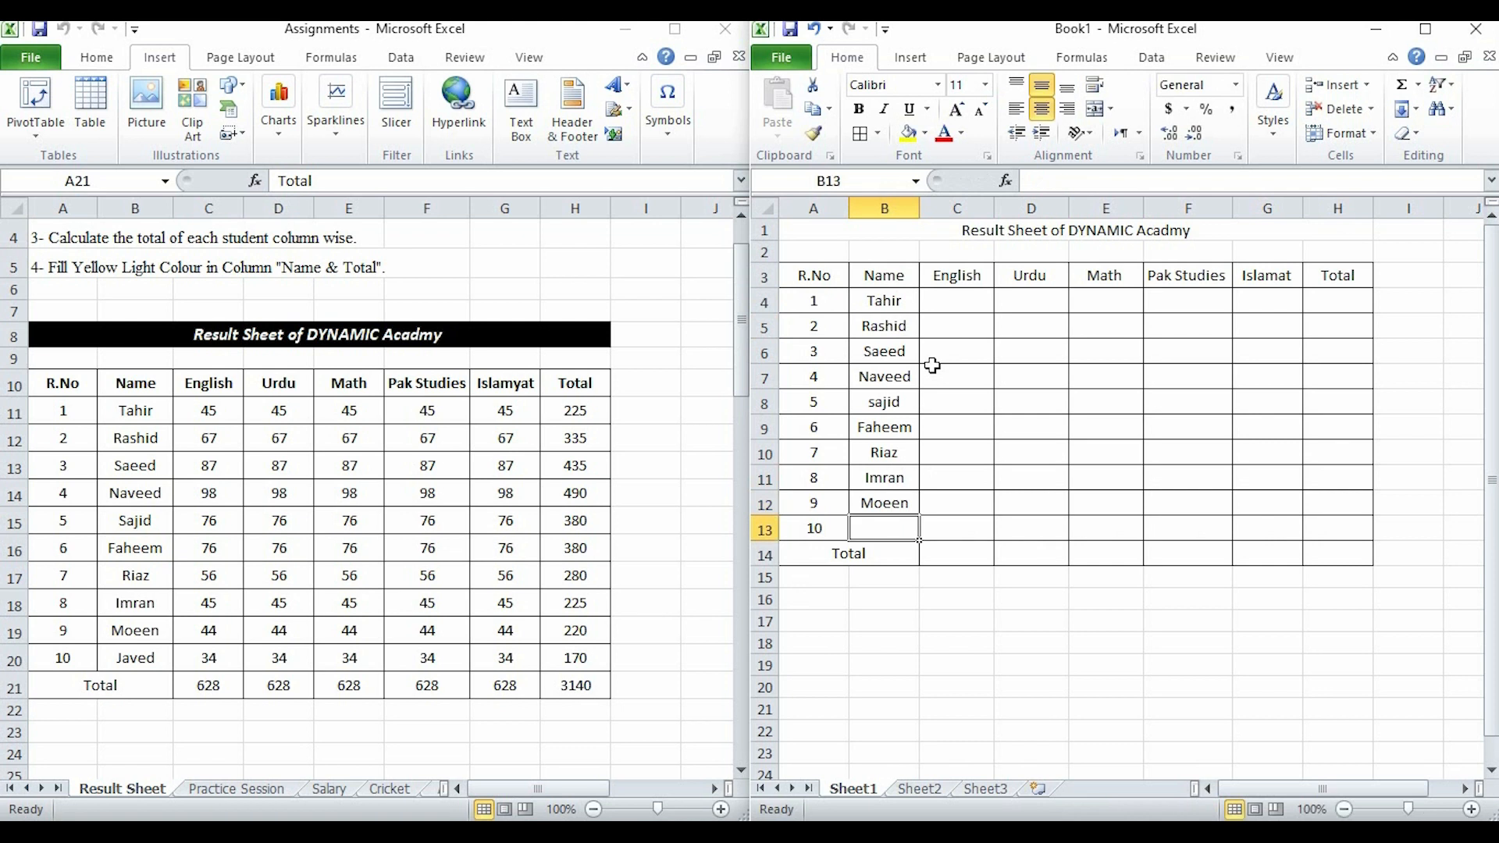
pyautogui.write('Jn')
pyautogui.write('v')
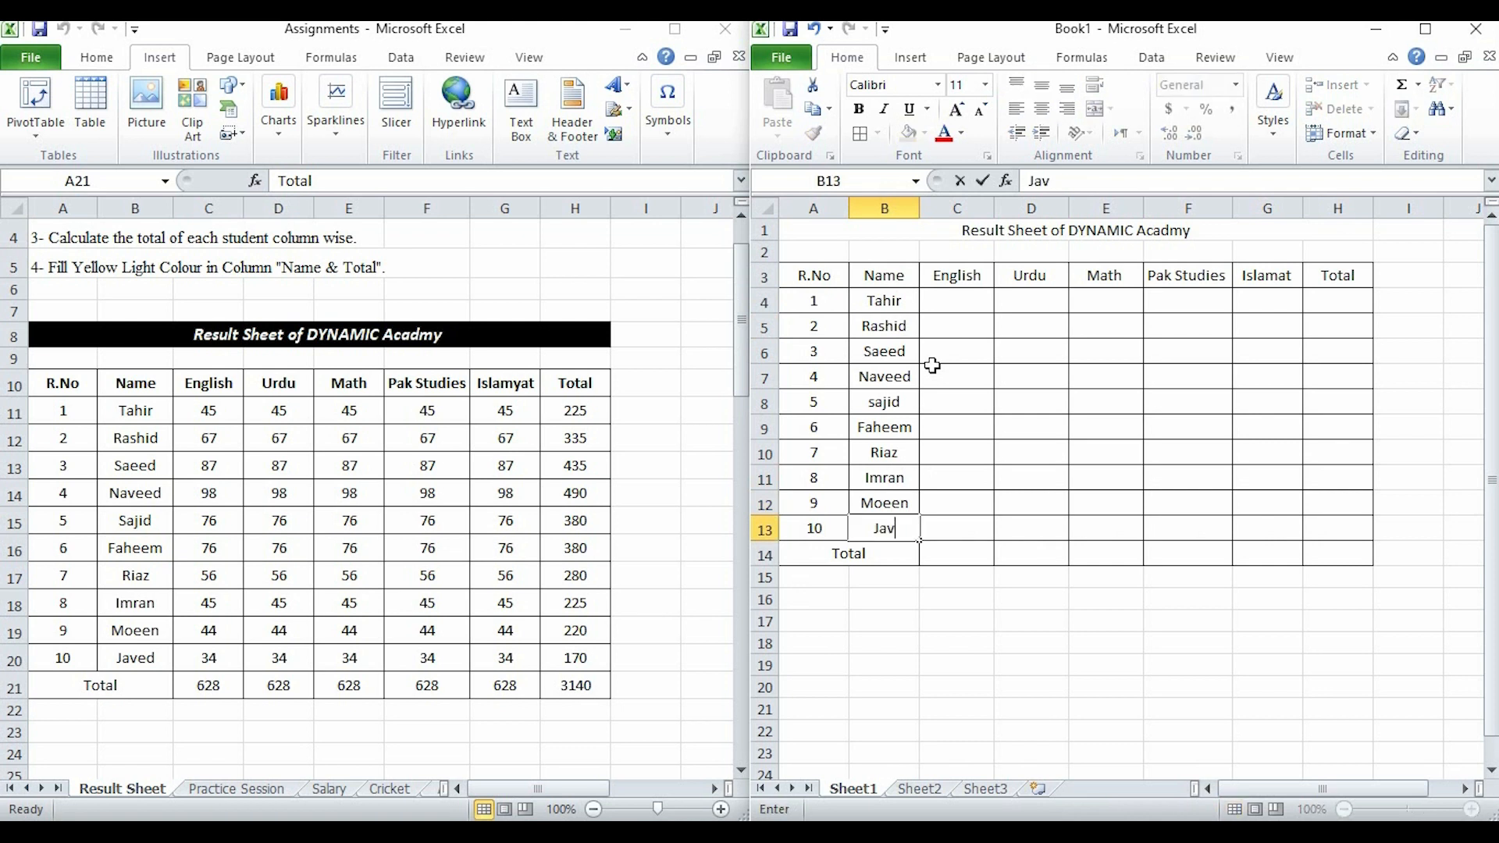
pyautogui.write('ed')
pyautogui.press('Return')
pyautogui.click(946, 447)
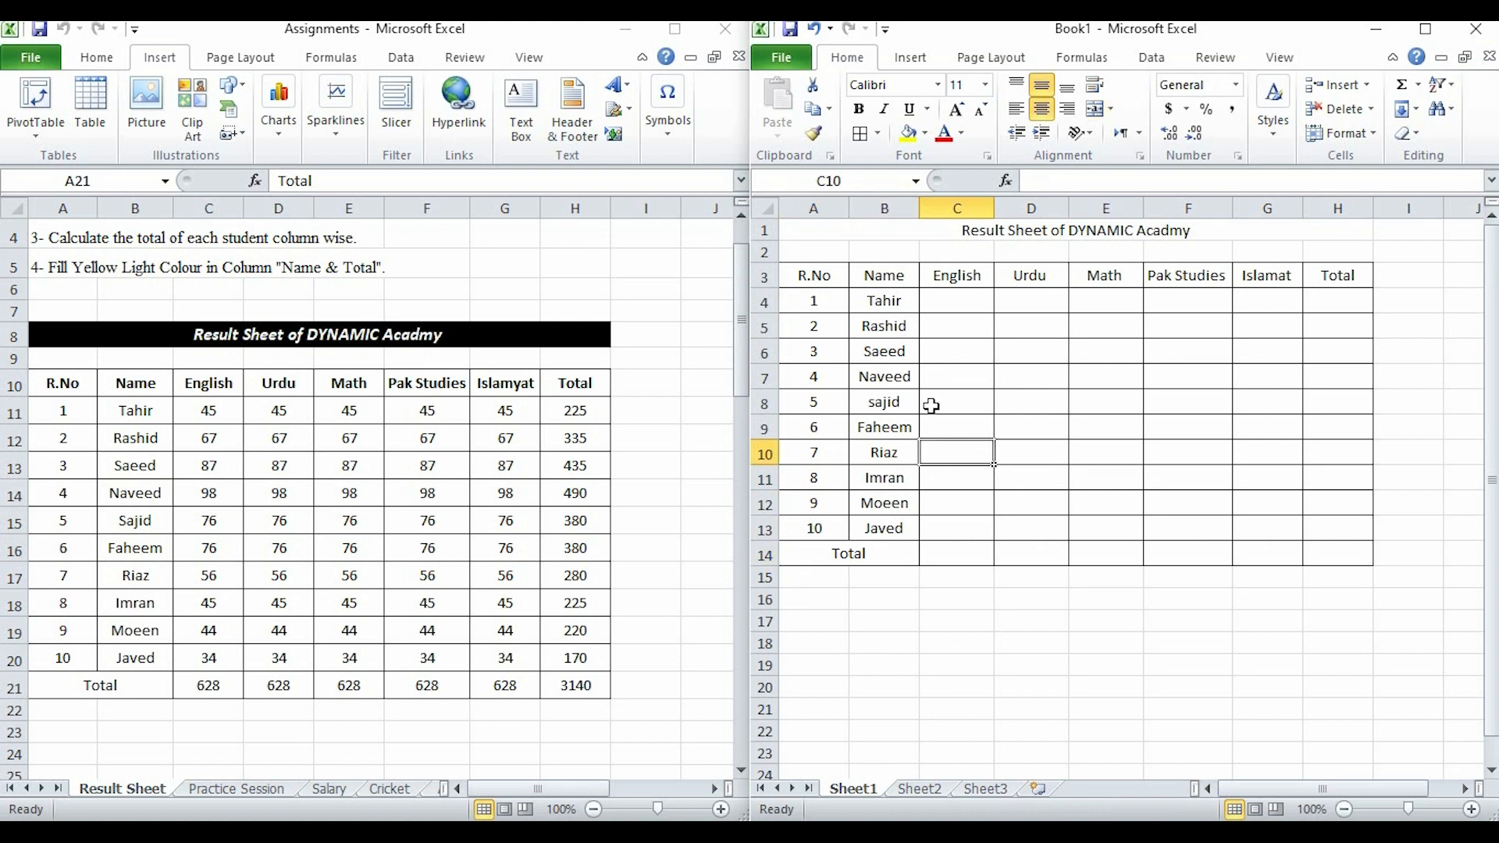
# Format the merged title in row 1 as bold italic white text on a black fill.
pyautogui.click(926, 233)
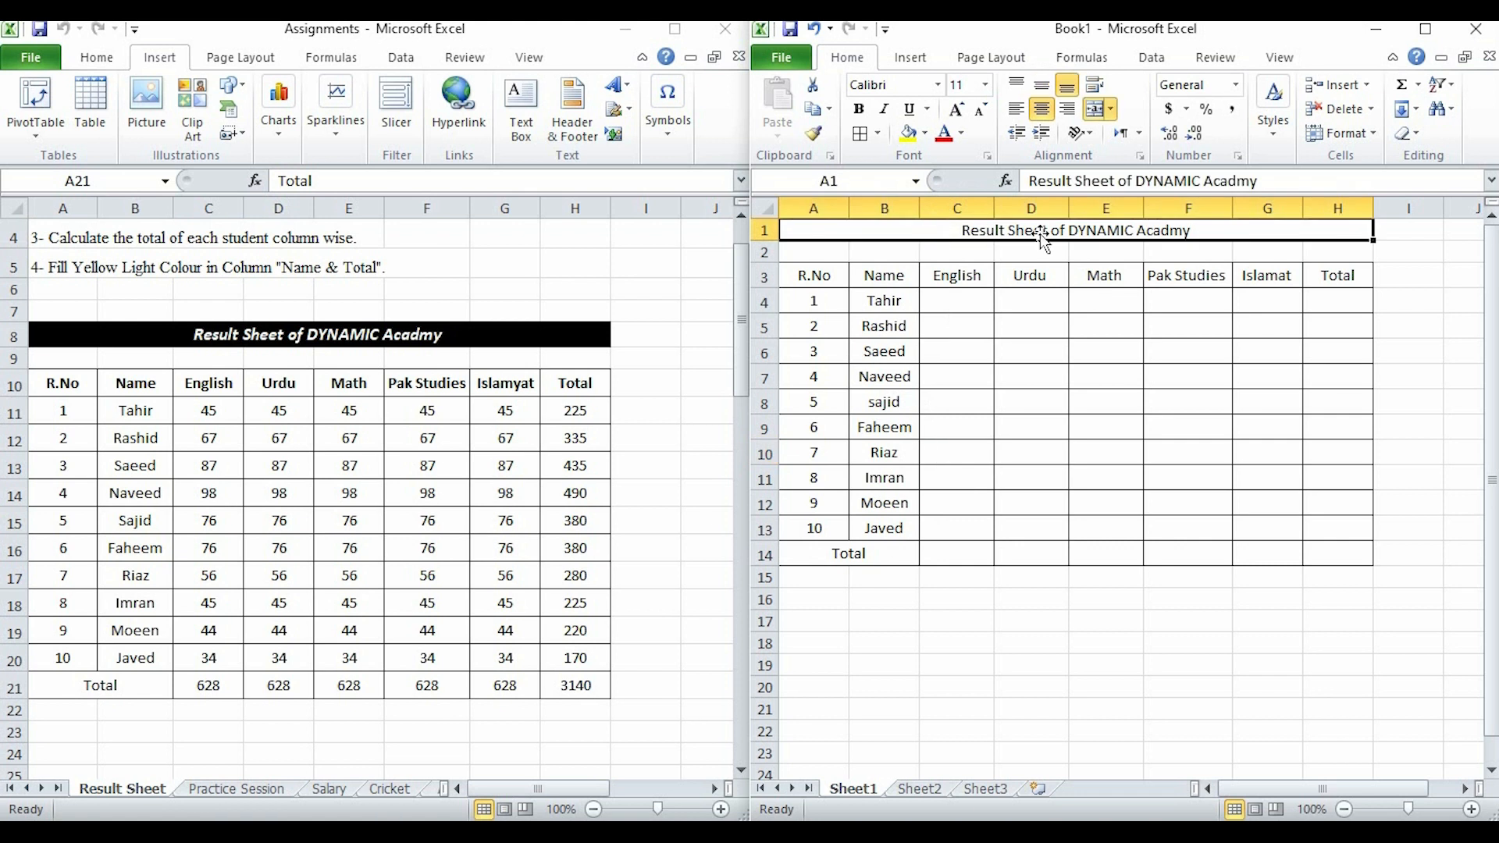
pyautogui.click(858, 109)
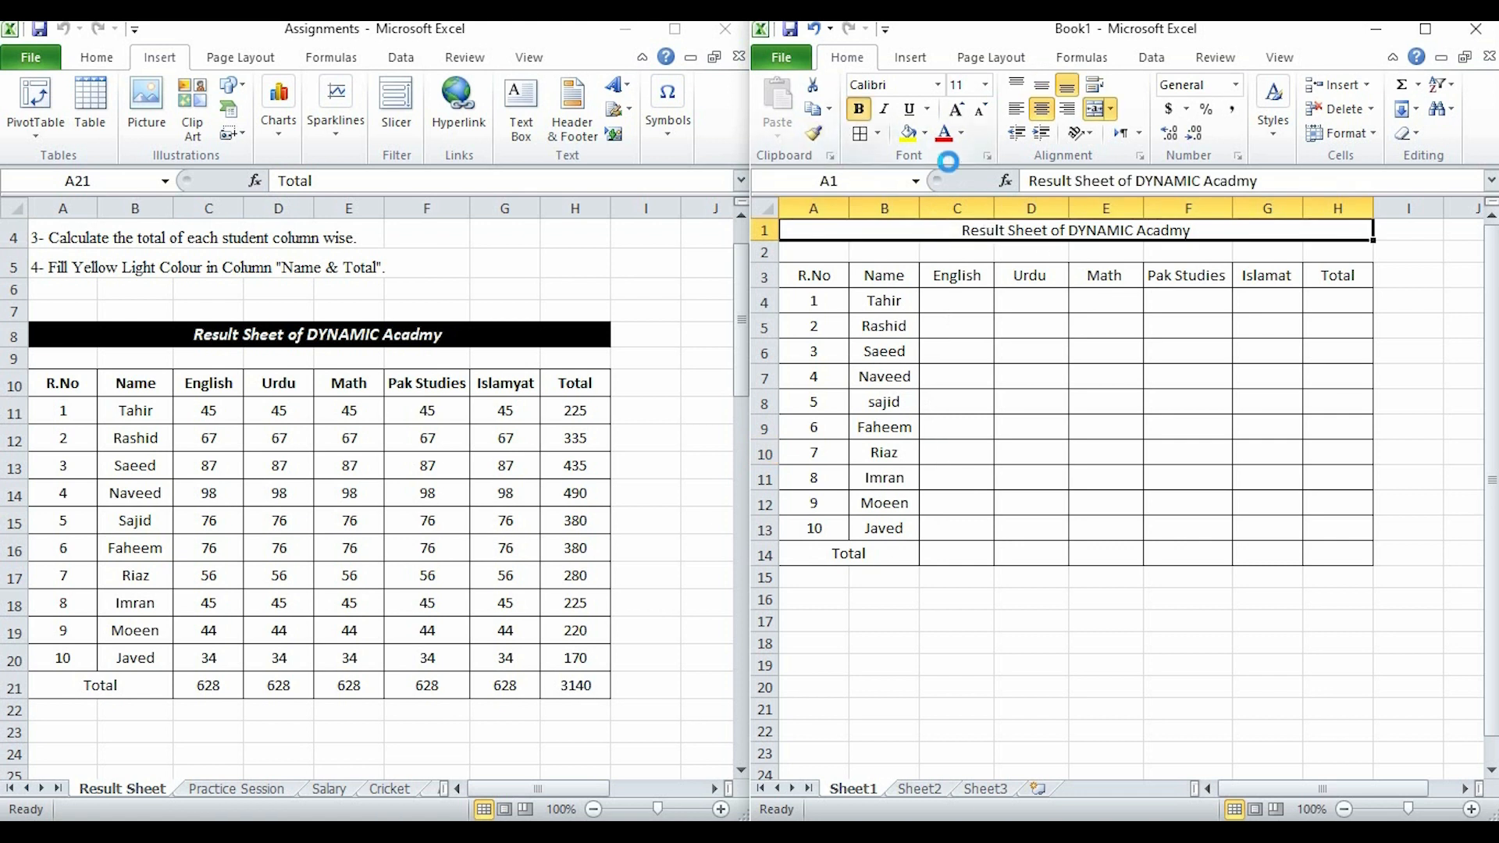
pyautogui.click(883, 108)
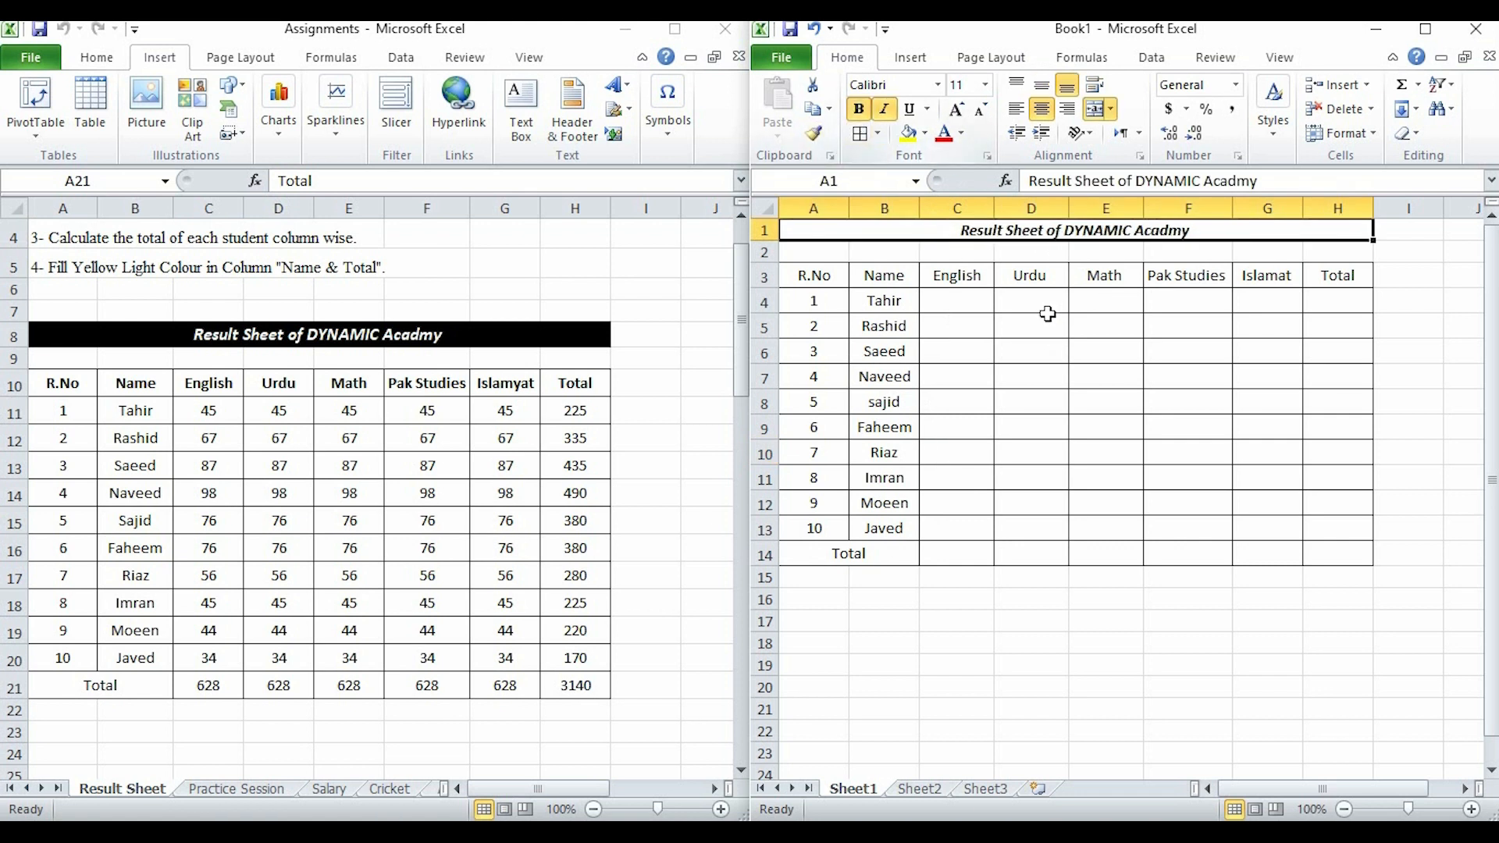
pyautogui.click(924, 134)
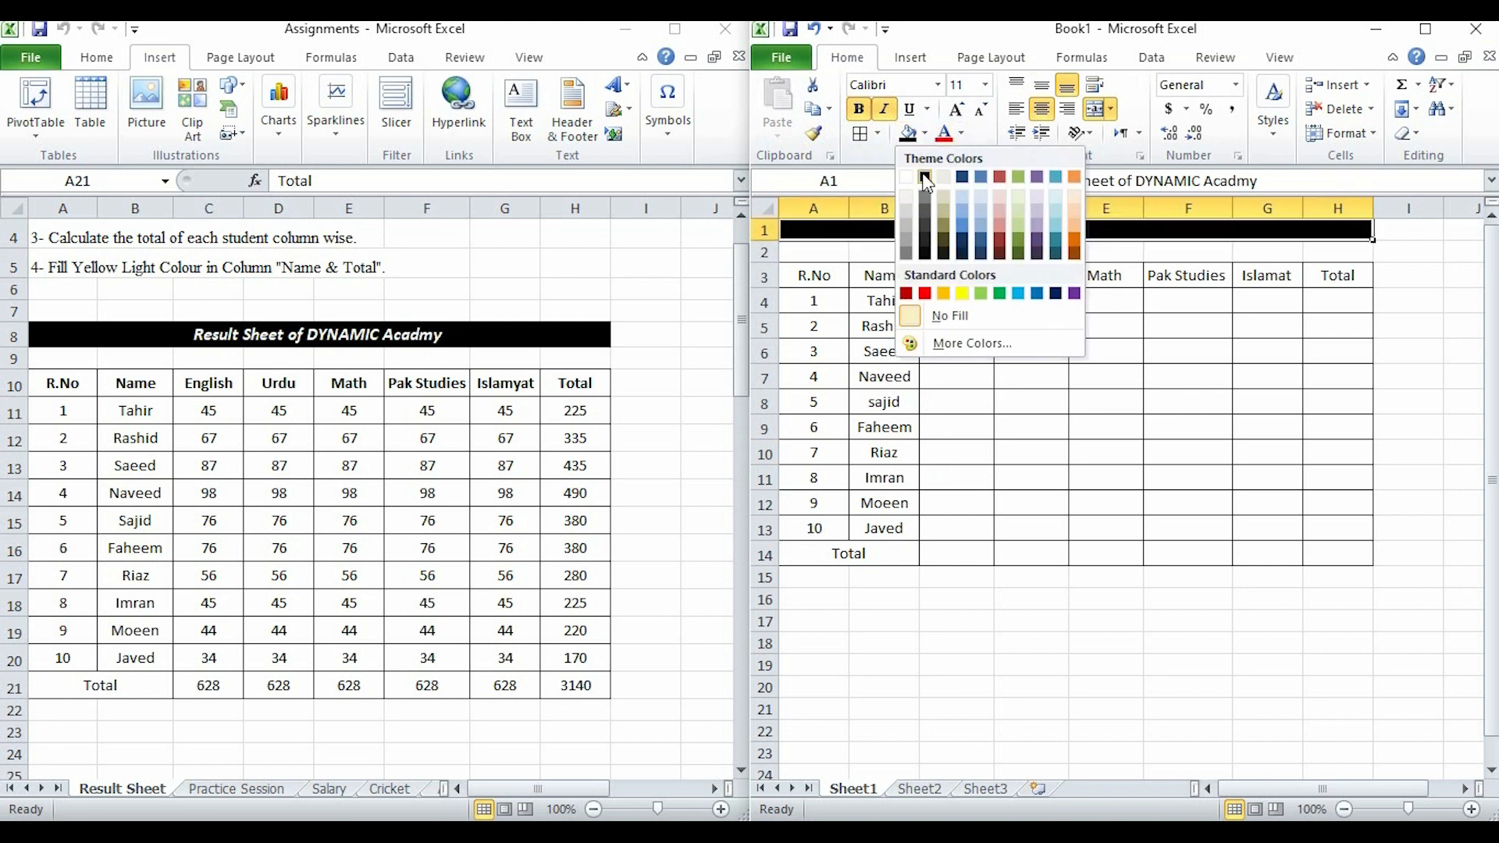
pyautogui.click(924, 178)
pyautogui.click(961, 133)
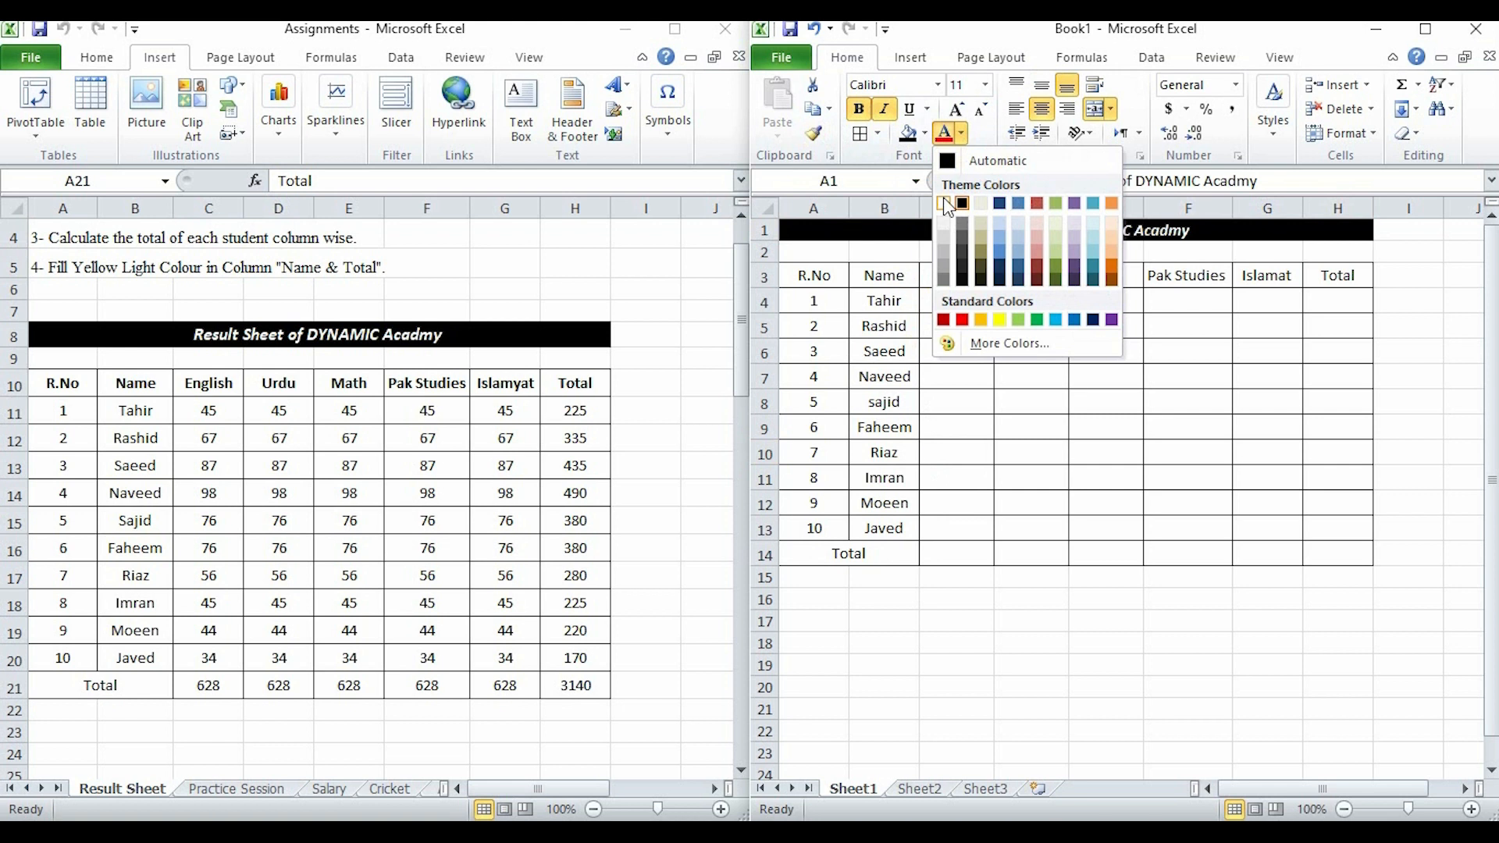
pyautogui.click(944, 204)
pyautogui.click(957, 376)
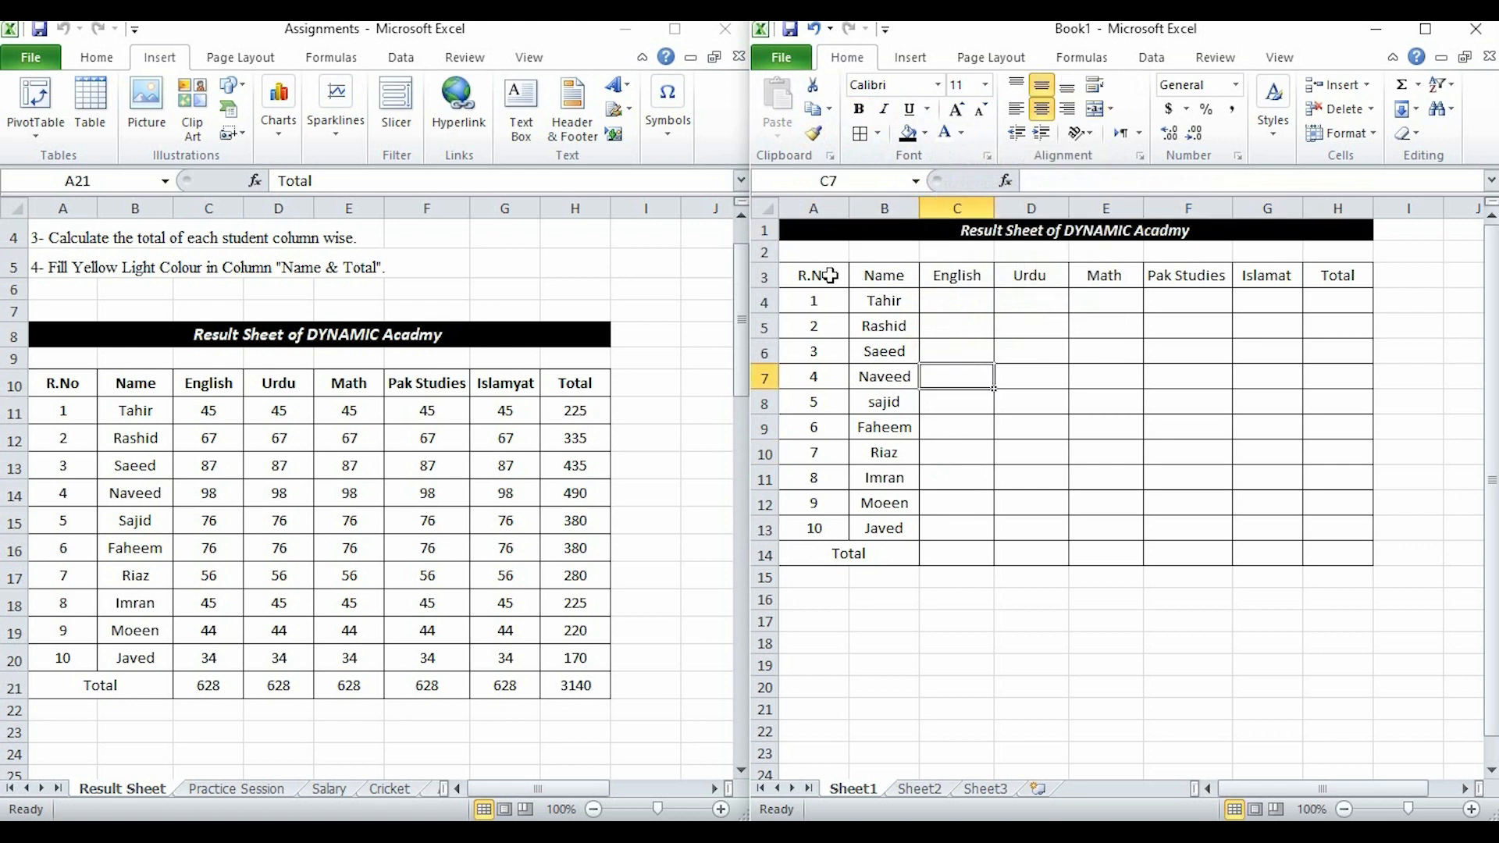
# Make the table's header row bold, from R.No in A3 to Total in H3.
pyautogui.moveTo(817, 278); pyautogui.dragTo(1334, 282)
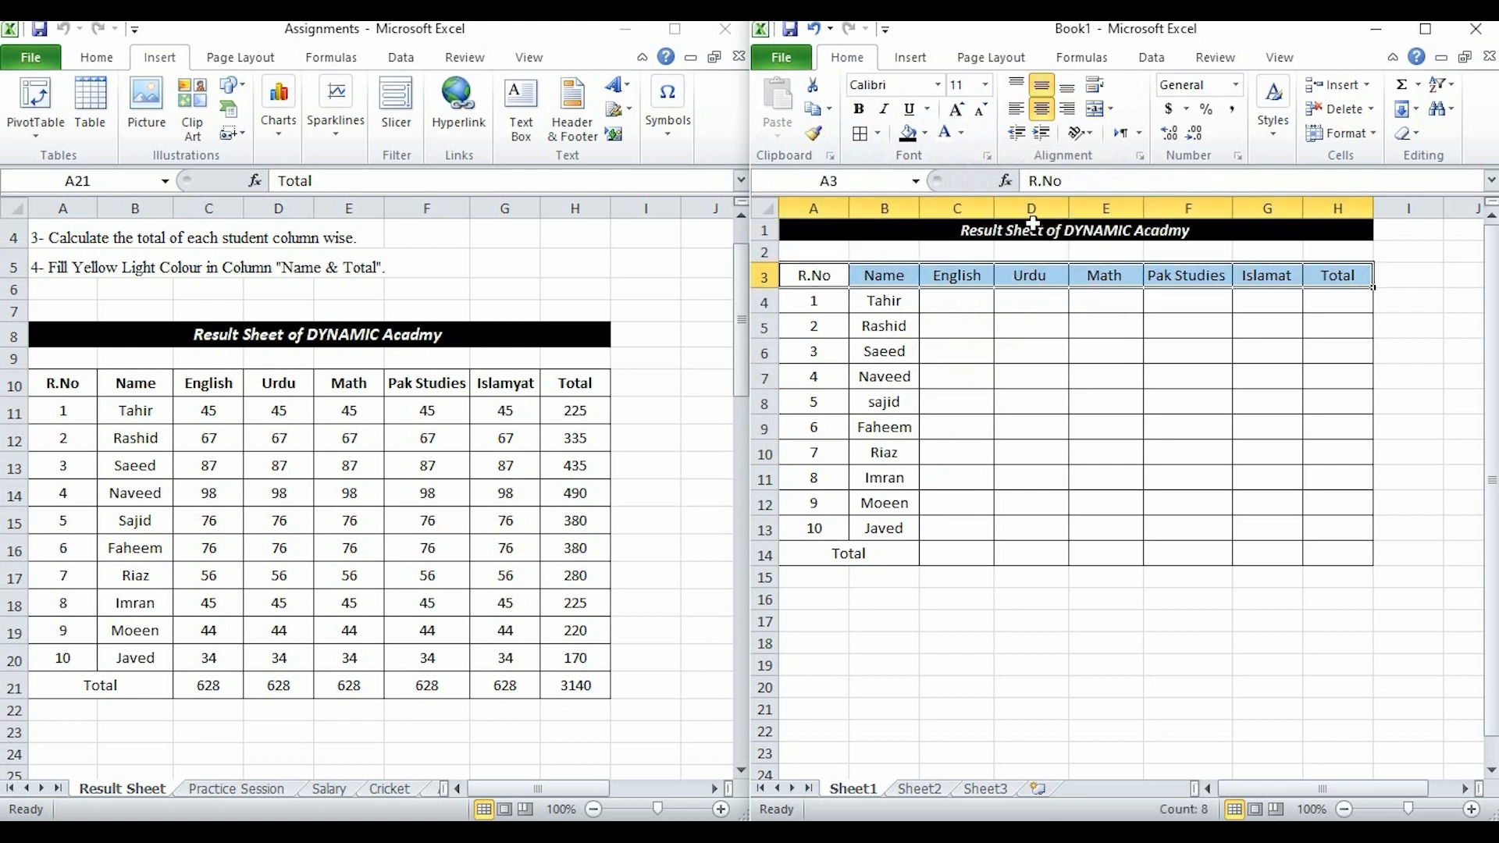
pyautogui.click(858, 108)
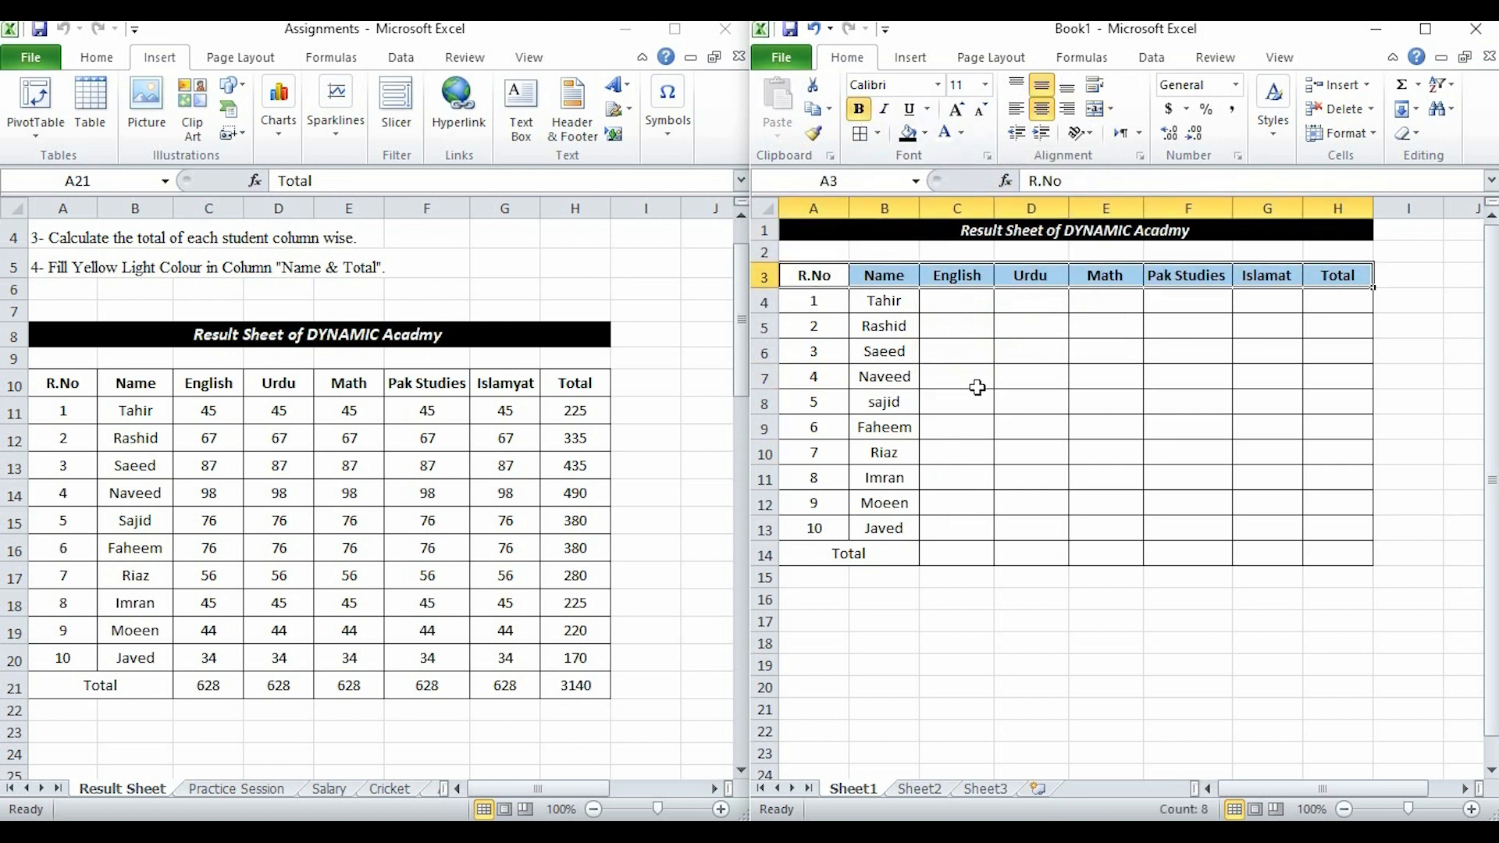
pyautogui.click(976, 388)
# Increase the font size of the row 1 title by one step.
pyautogui.click(1000, 232)
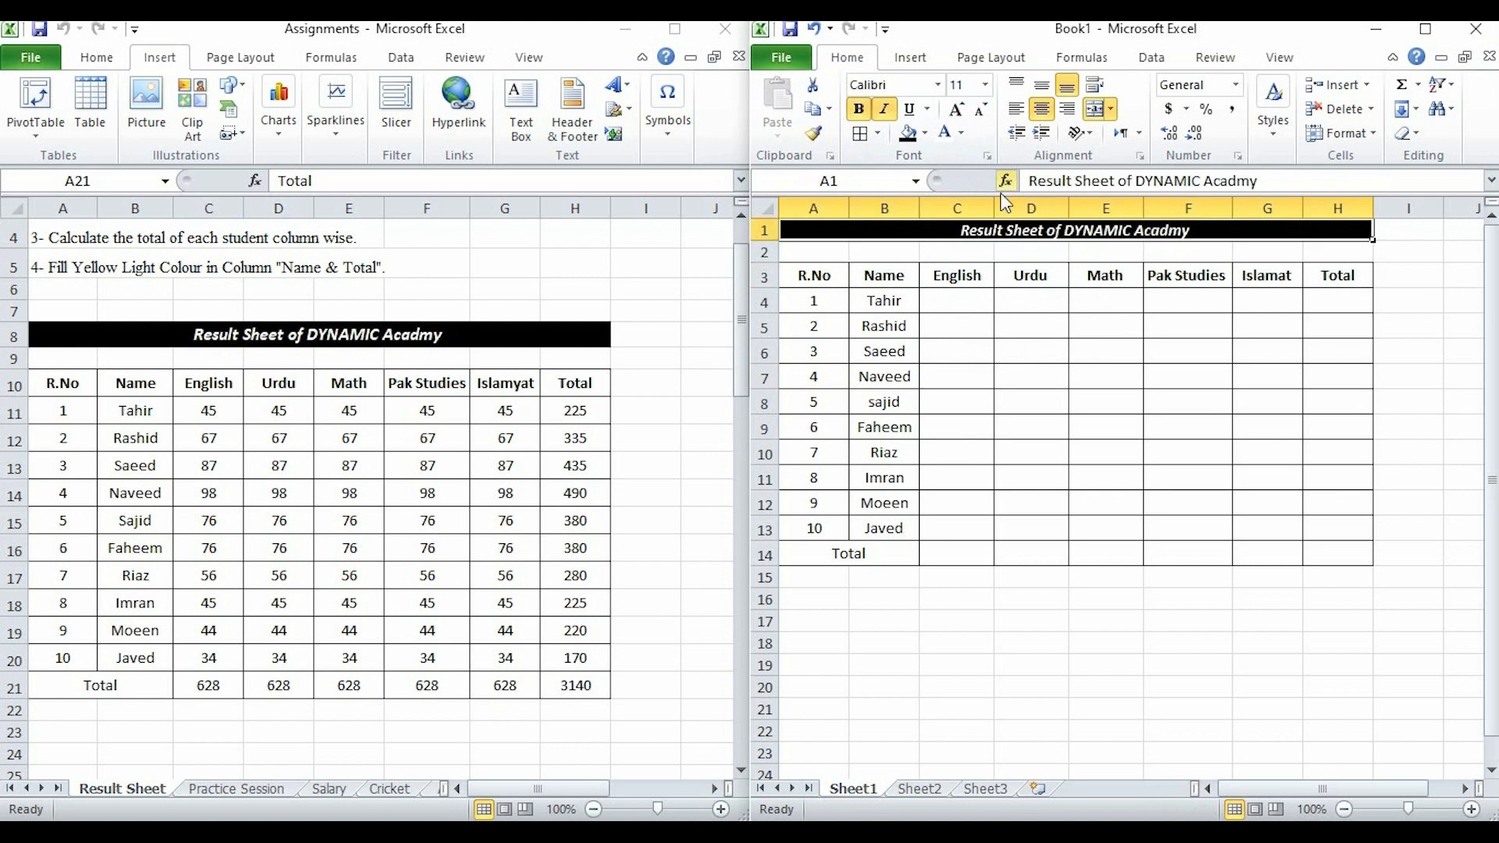
pyautogui.click(956, 110)
pyautogui.click(982, 377)
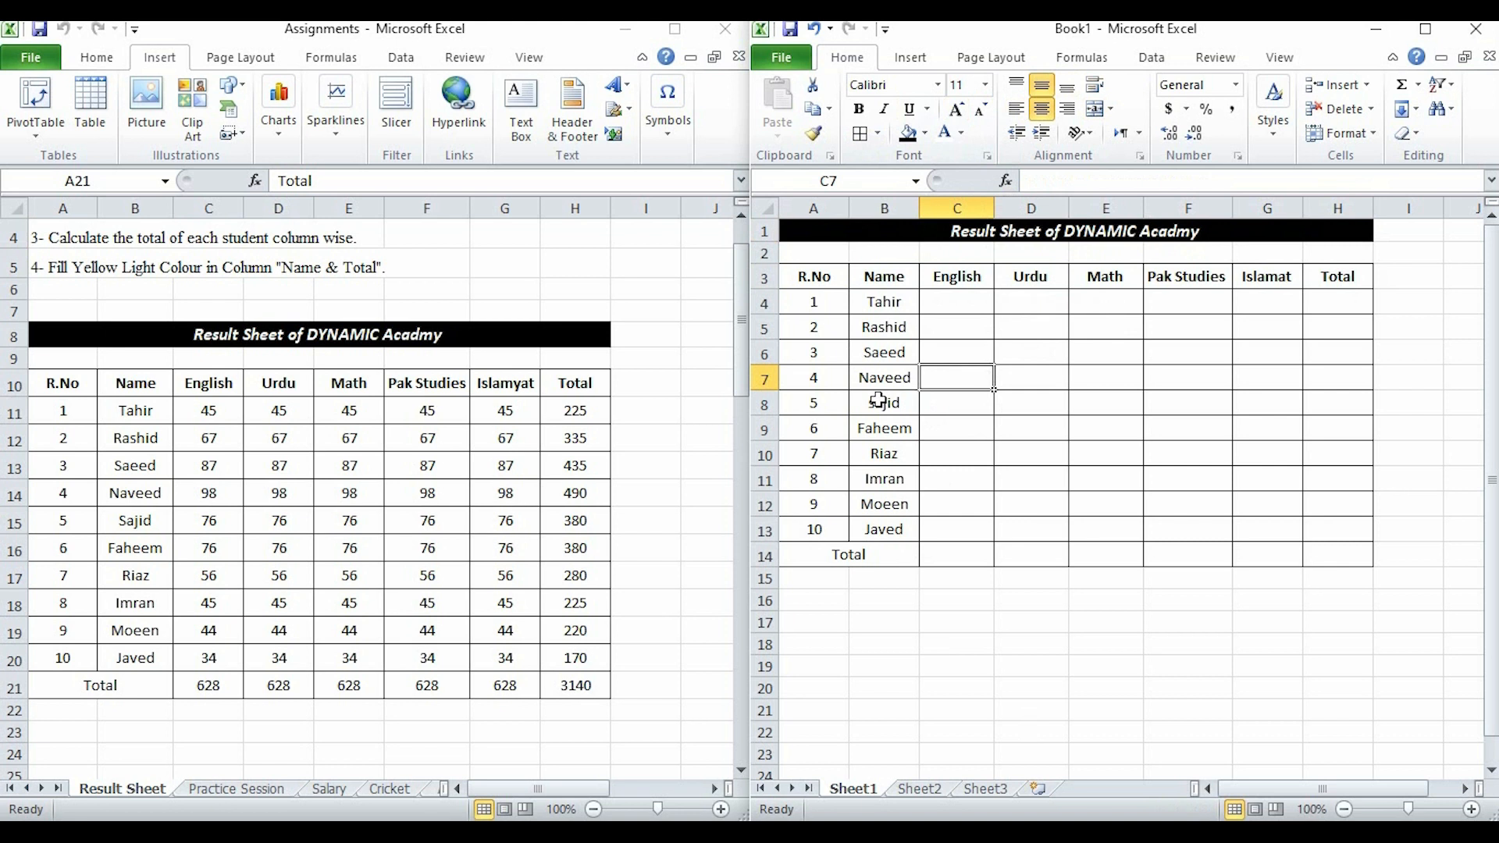
# Enter English marks 23, 45, 32, 56, 56, 34, 24, 59, 76 and 56 in C4 to C13, and copy them across to column H.
pyautogui.click(953, 305)
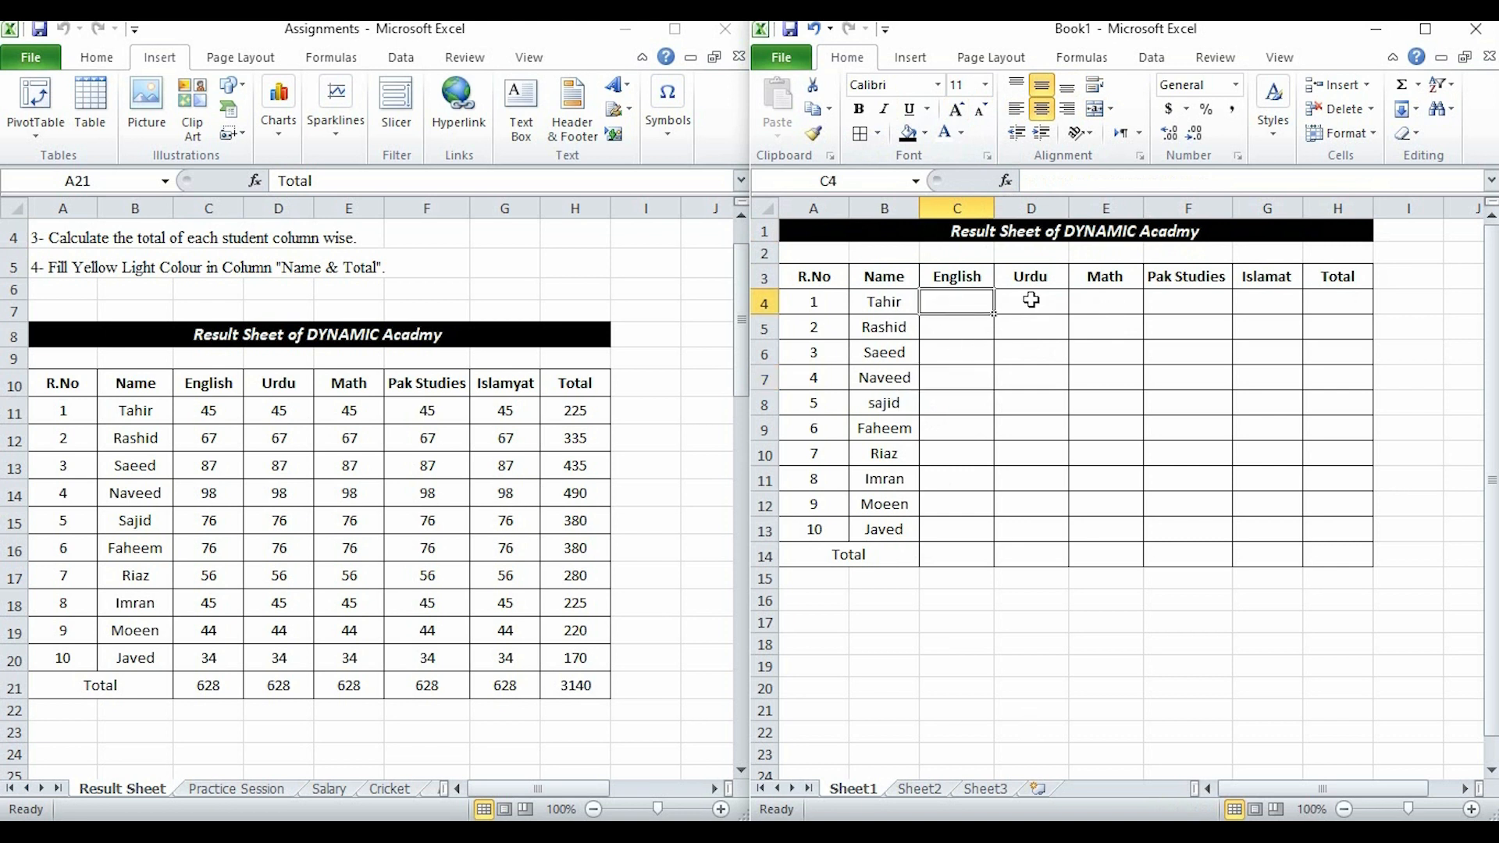
pyautogui.click(1425, 29)
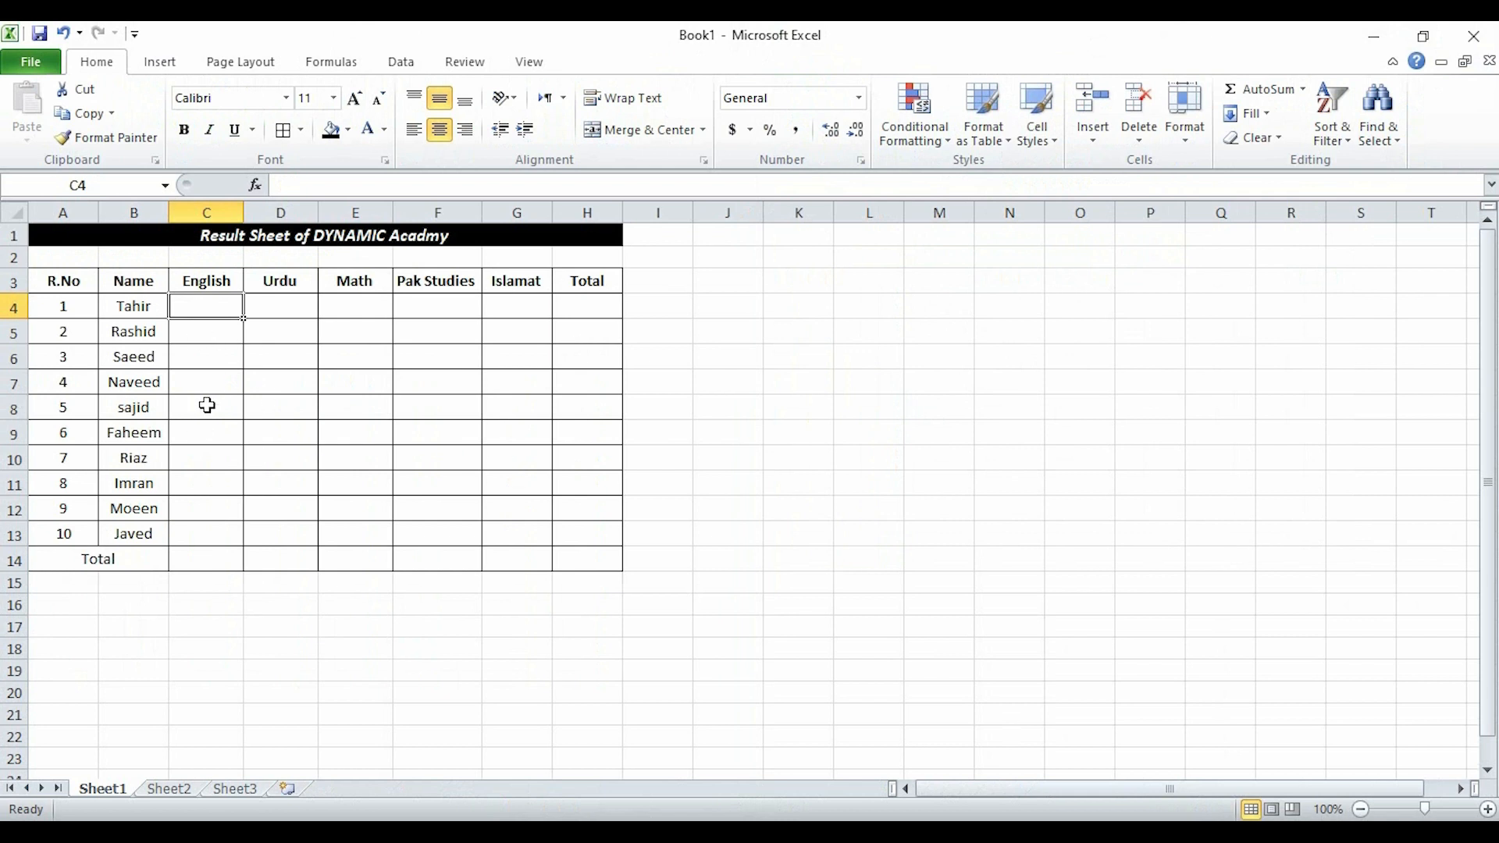
pyautogui.write('23')
pyautogui.press('Return')
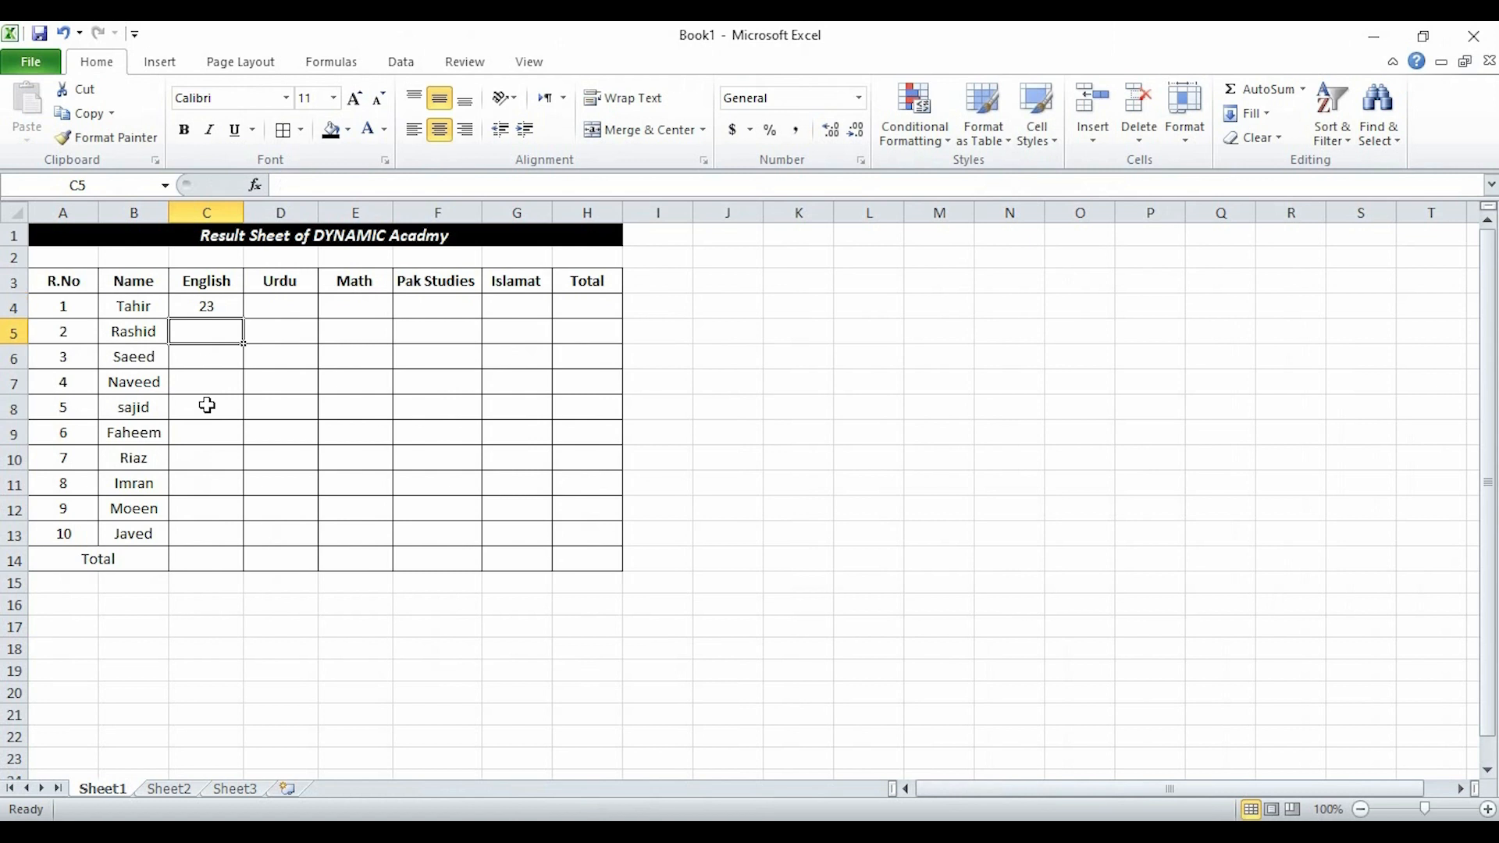
pyautogui.write('45')
pyautogui.press('Return')
pyautogui.write('32')
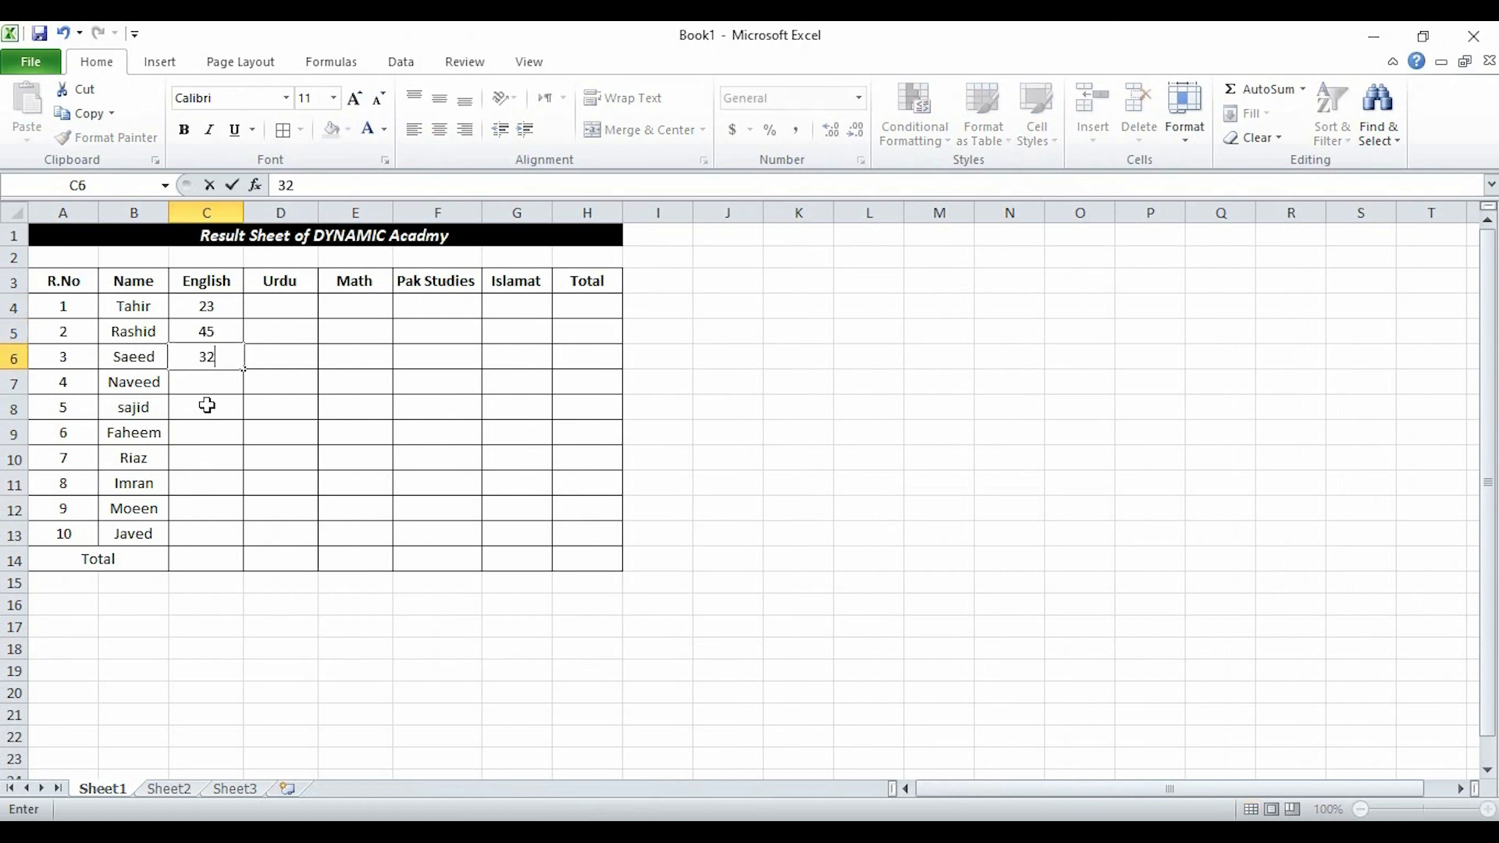
pyautogui.press('Return')
pyautogui.write('56')
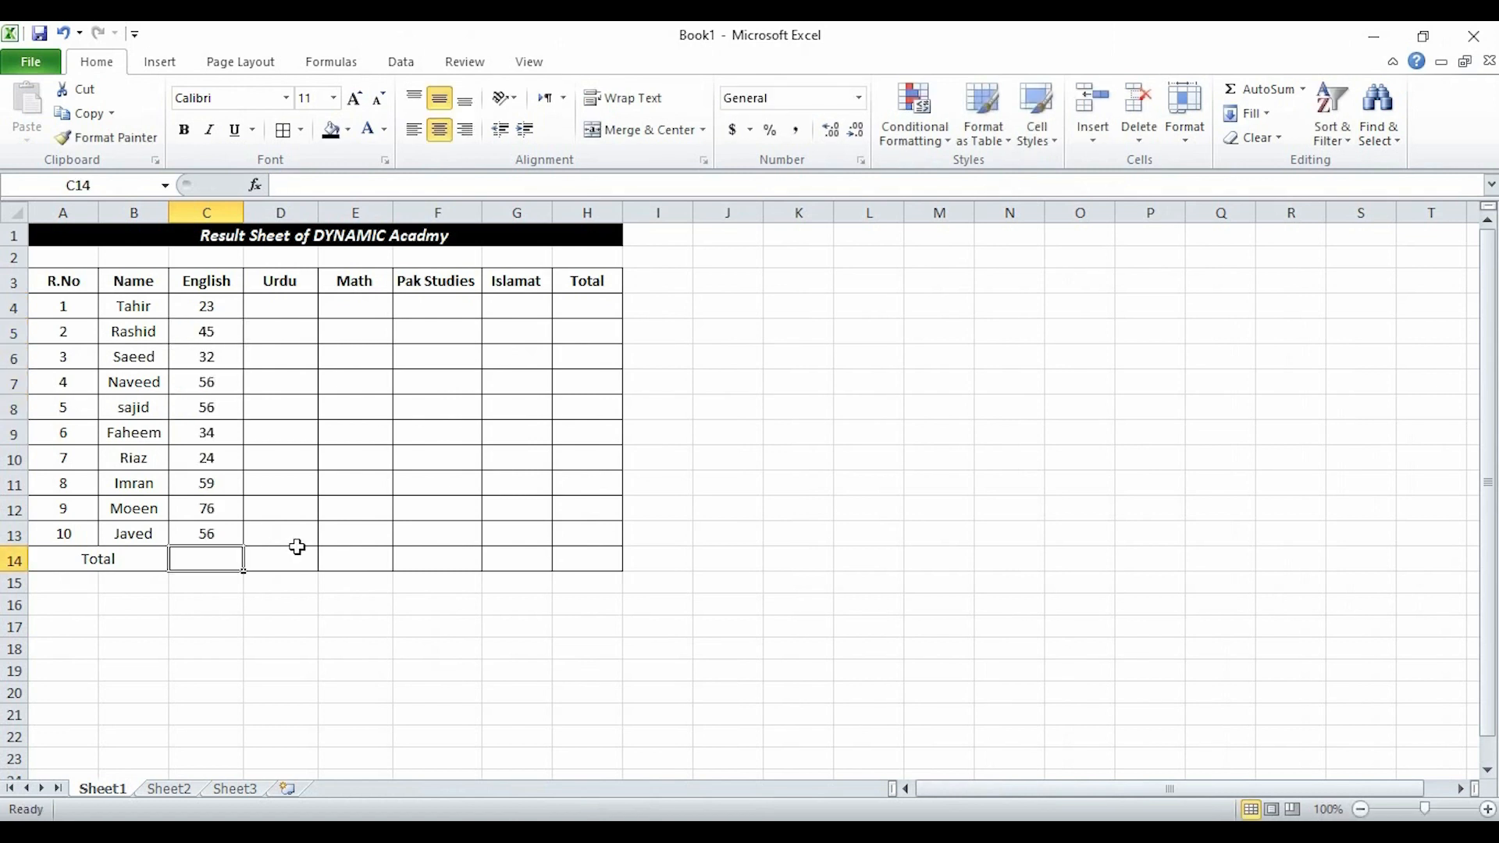
pyautogui.moveTo(204, 309); pyautogui.dragTo(578, 558)
pyautogui.click(462, 569)
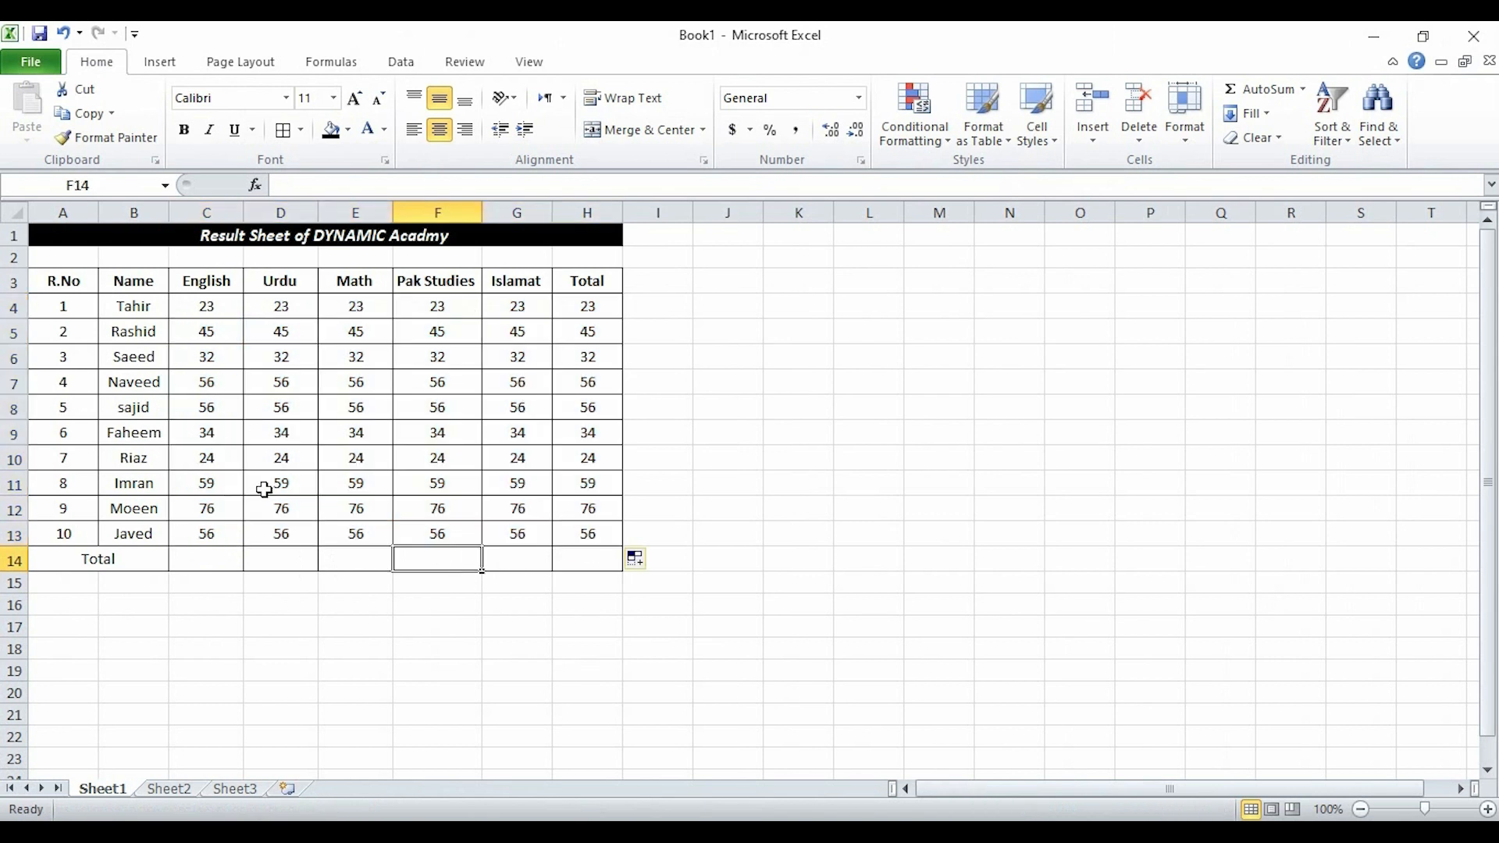
# Total the English marks C4 to C13 in C14 with AutoSum, and copy the formula across row 14 to column H.
pyautogui.click(199, 561)
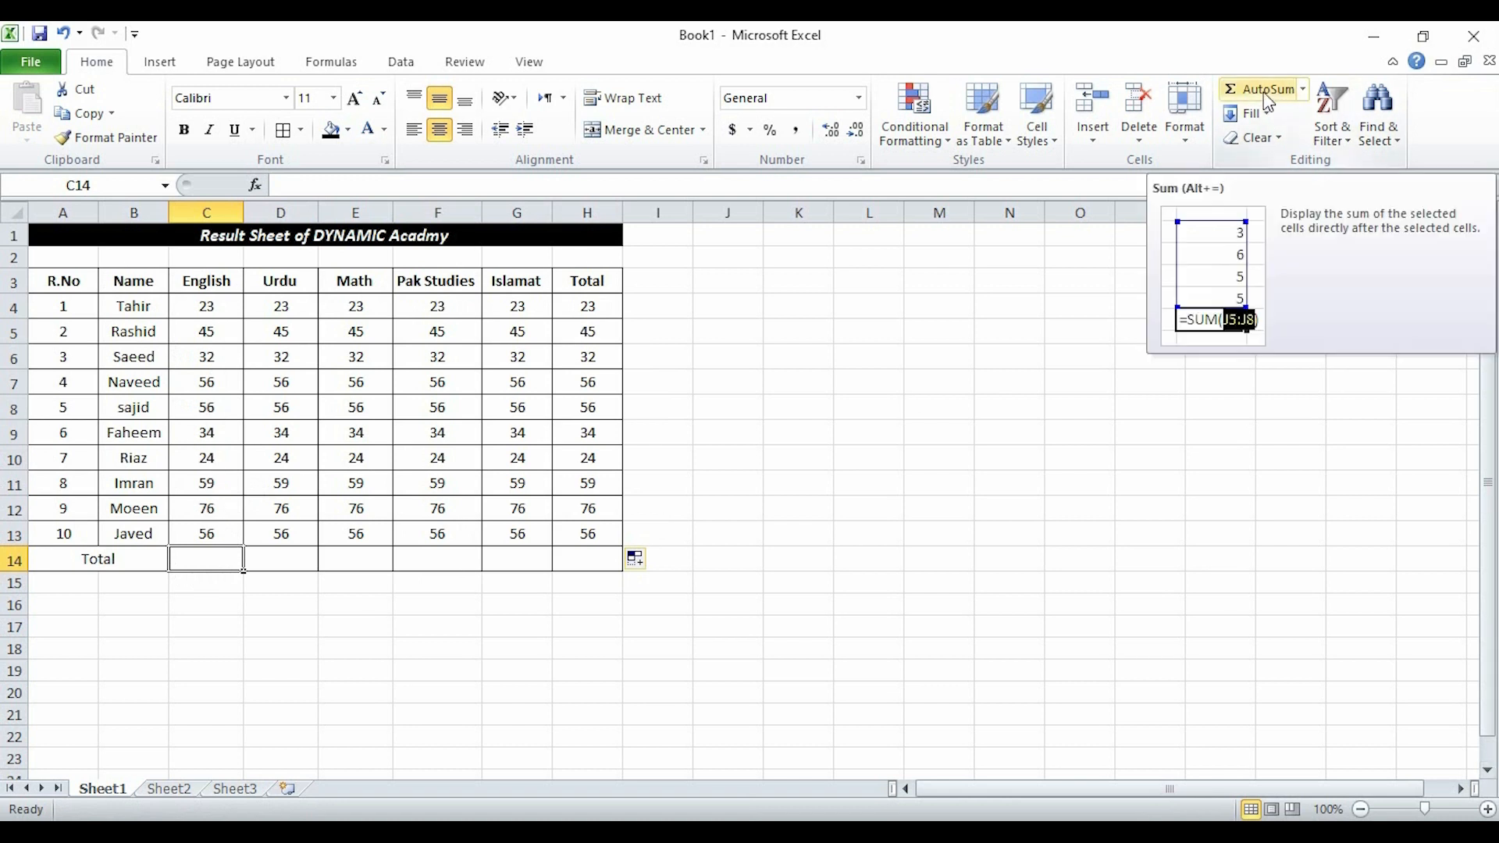
pyautogui.moveTo(213, 300); pyautogui.dragTo(208, 533)
pyautogui.click(1244, 101)
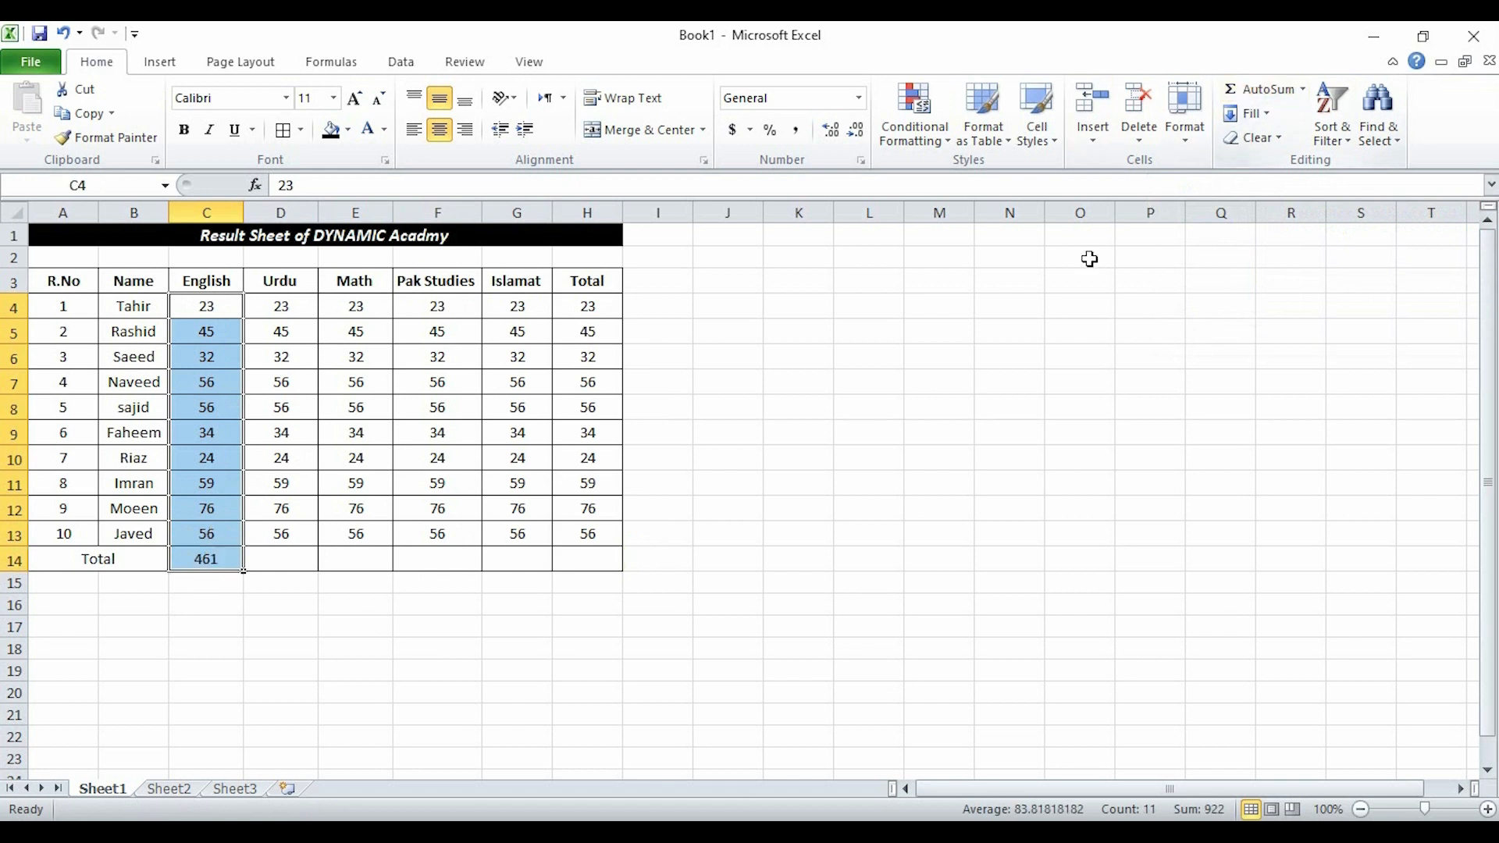
pyautogui.click(257, 552)
pyautogui.click(200, 560)
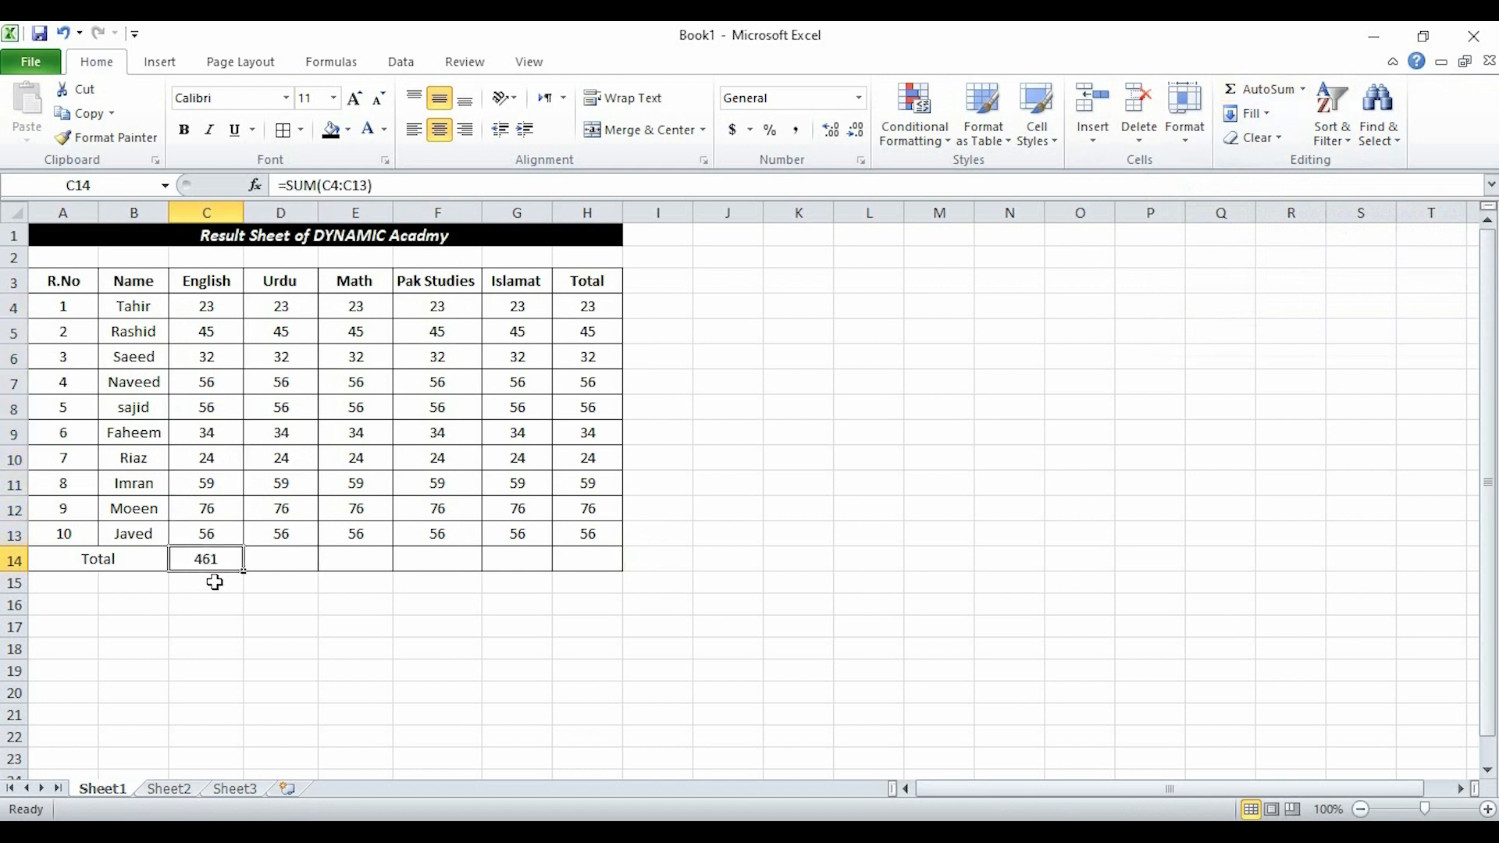
pyautogui.moveTo(247, 569); pyautogui.dragTo(610, 567)
pyautogui.click(563, 603)
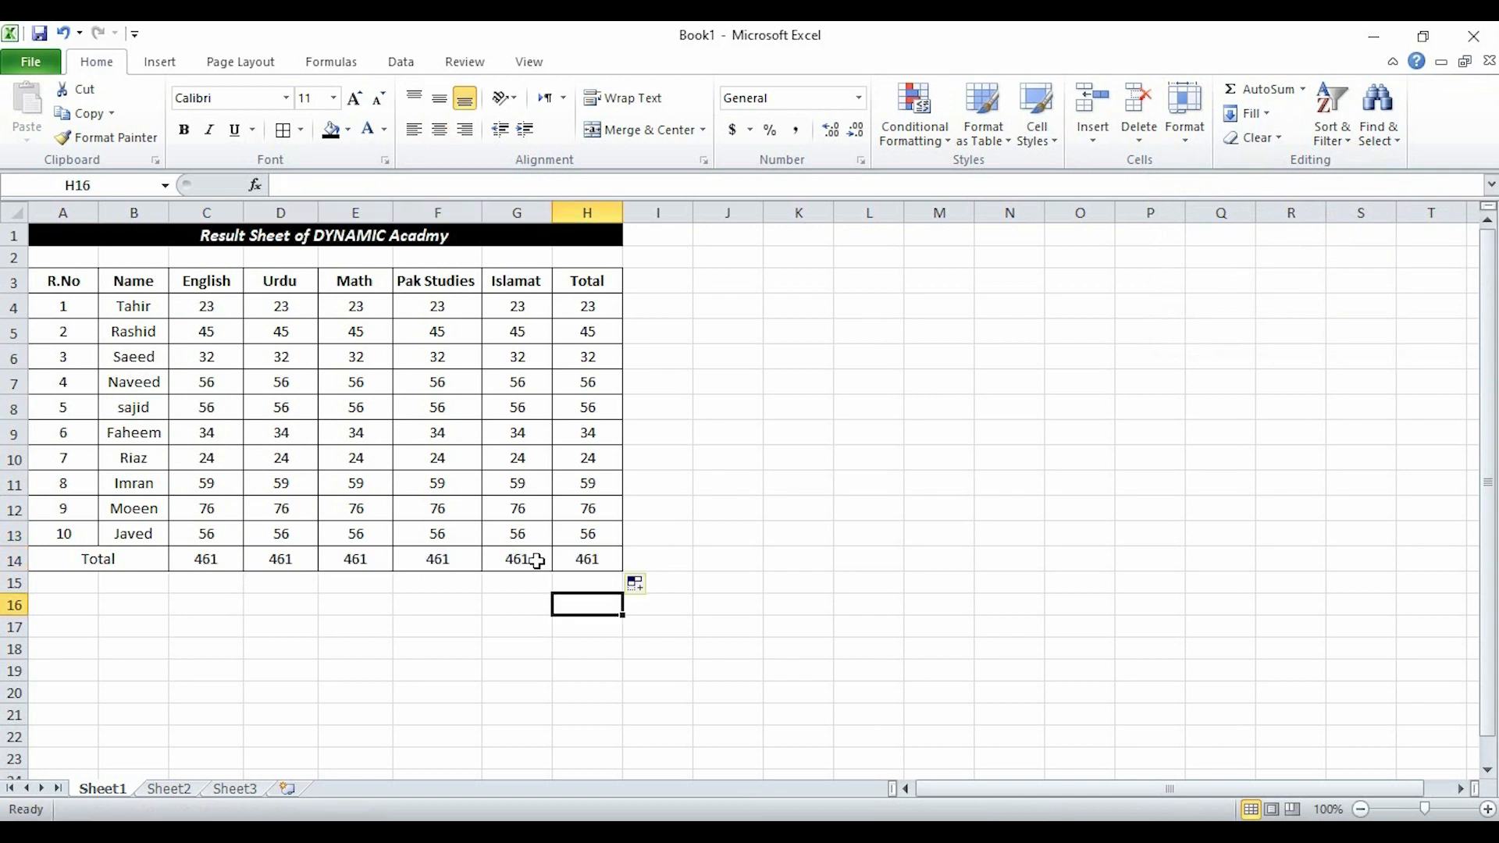
# Check the Pak Studies total formula in F14, and minimize the workbook window.
pyautogui.click(396, 564)
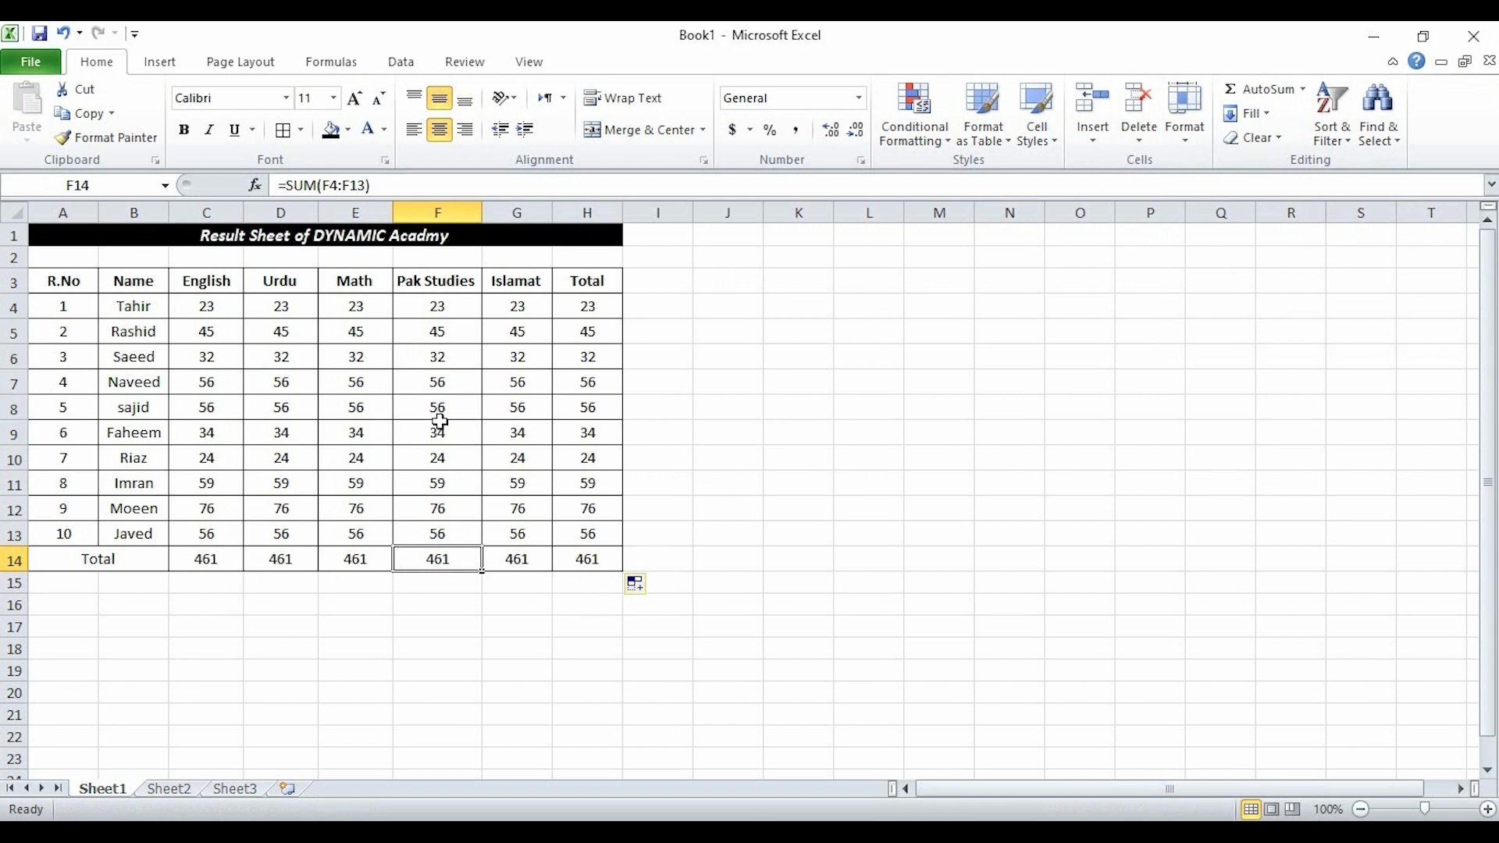
pyautogui.click(420, 459)
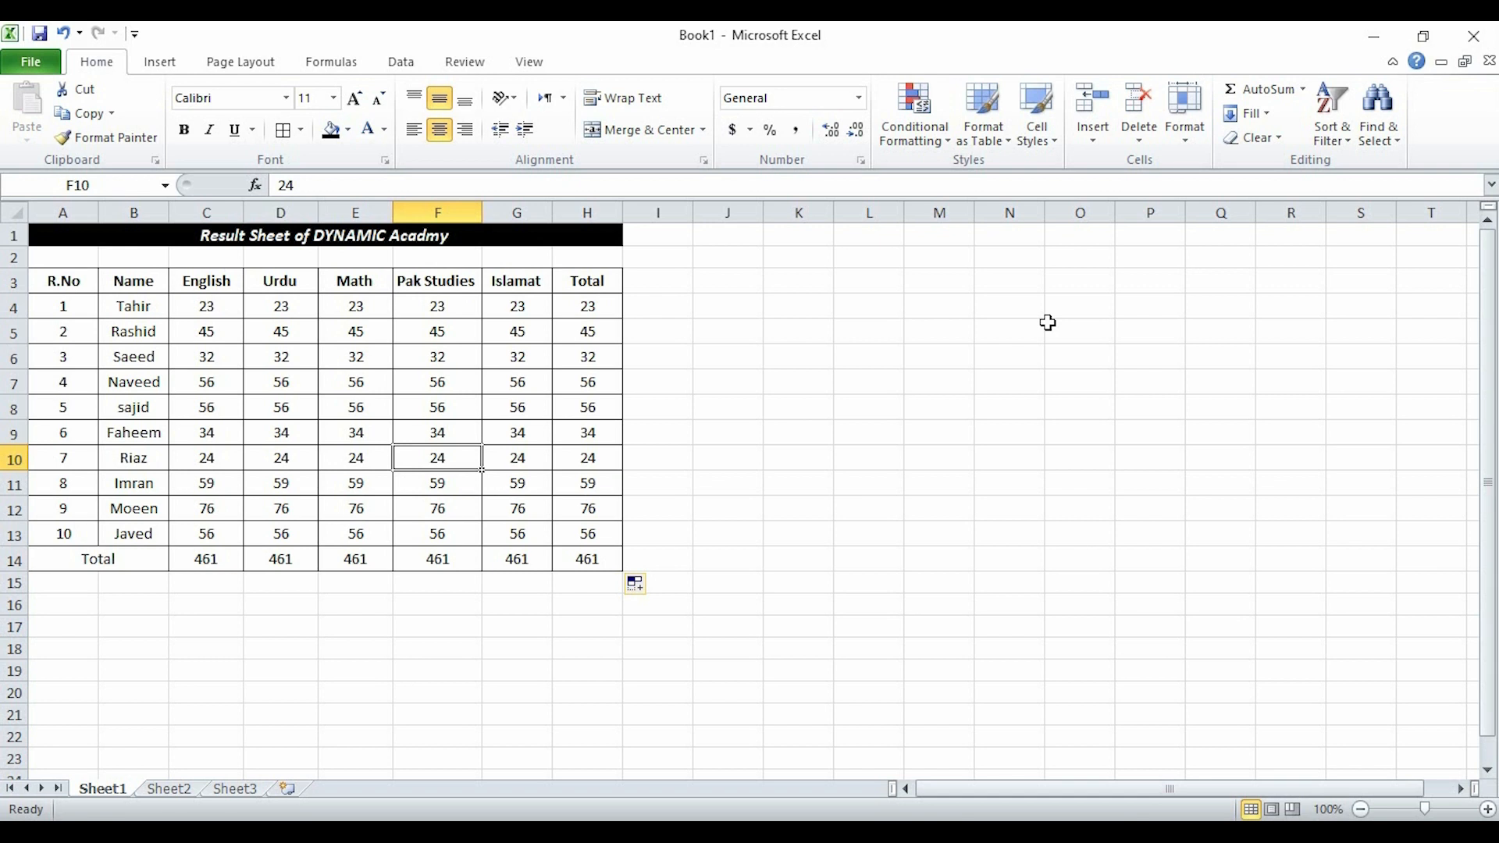
pyautogui.click(1374, 37)
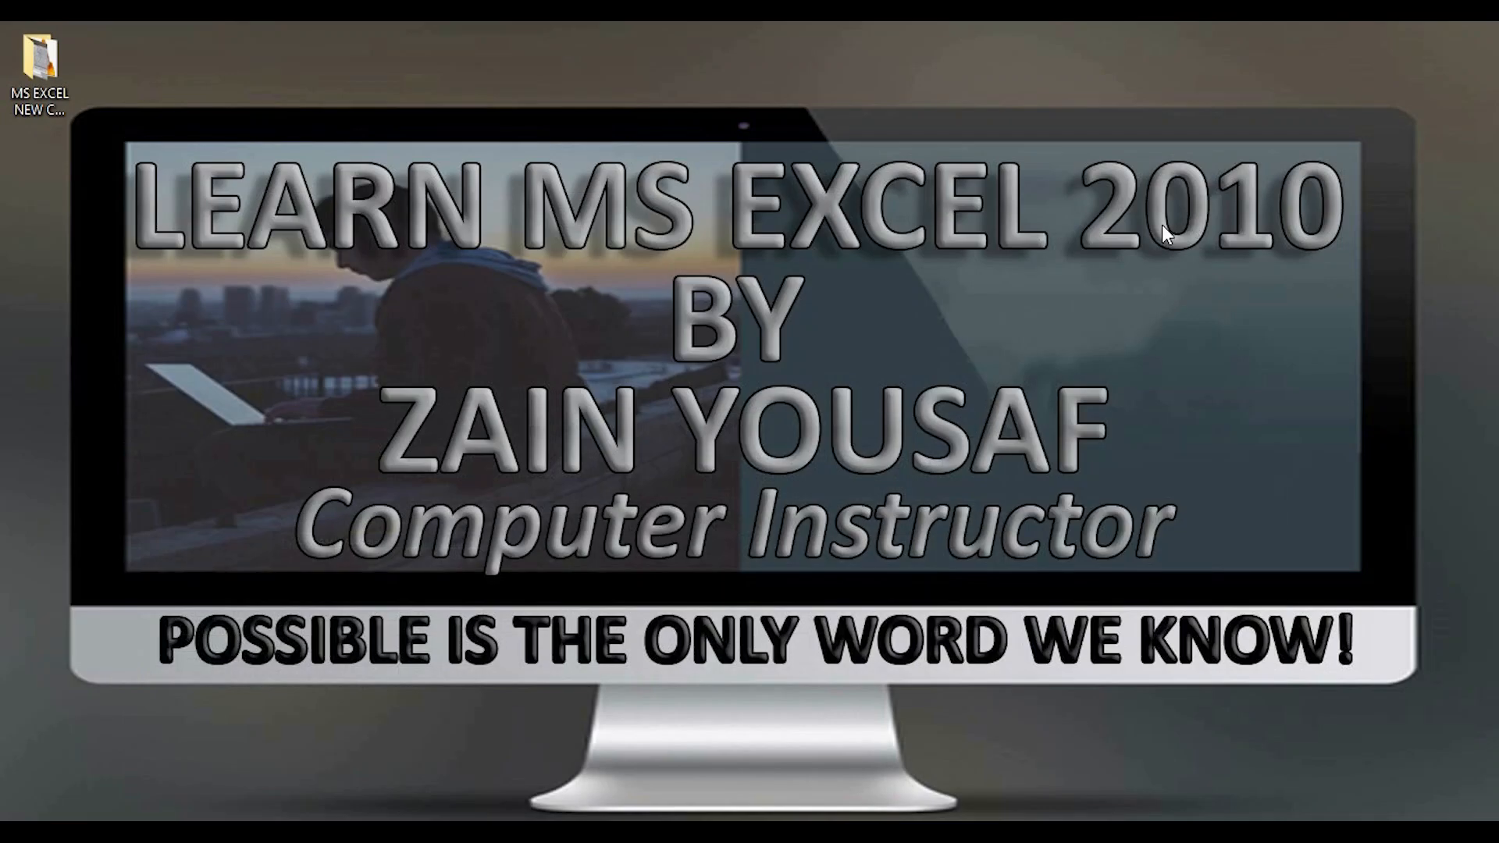